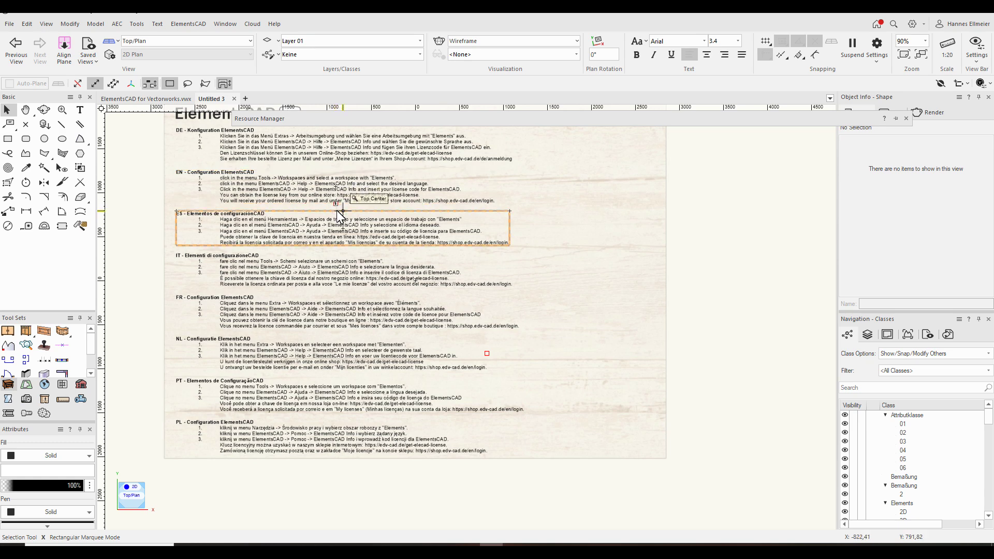
Switch to the ElementsCAD for Vectorworks document, activate design layer M 1-10 and select the cabinet for a closer view.
{"action": "left_click", "coordinate": [150, 99]}
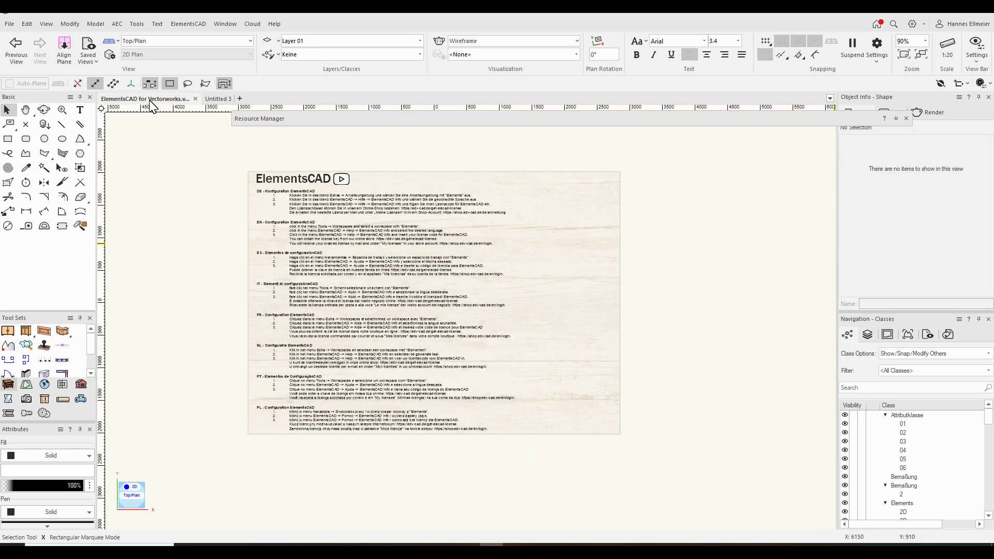
{"action": "left_click", "coordinate": [352, 48]}
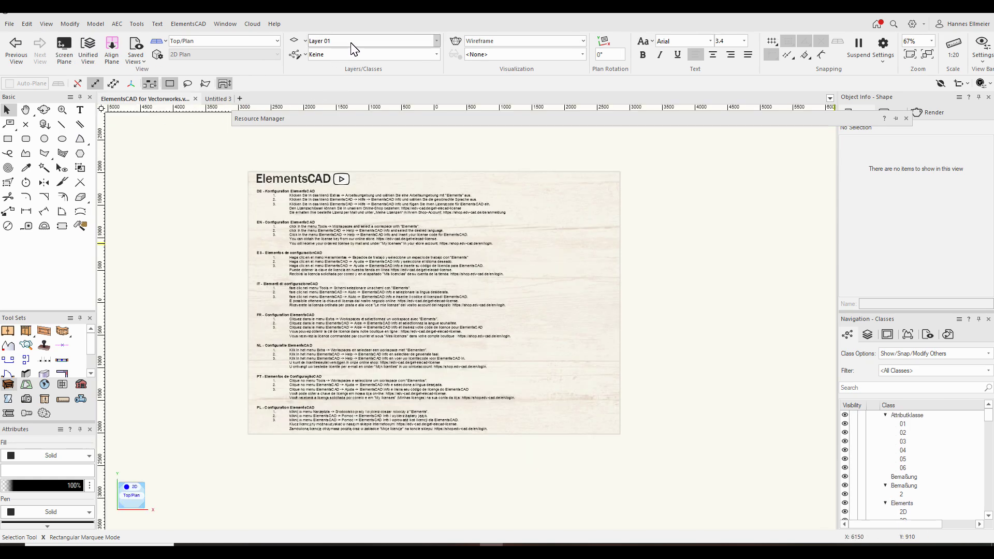
{"action": "left_click", "coordinate": [354, 262]}
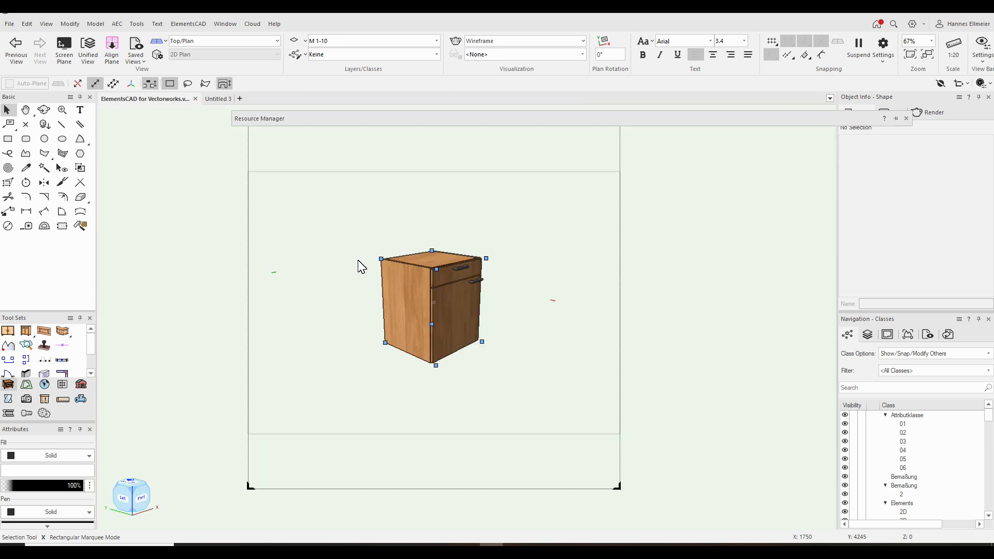
{"action": "left_click", "coordinate": [432, 295]}
{"action": "scroll", "coordinate": [430, 294], "scroll_direction": "up", "scroll_amount": 3}
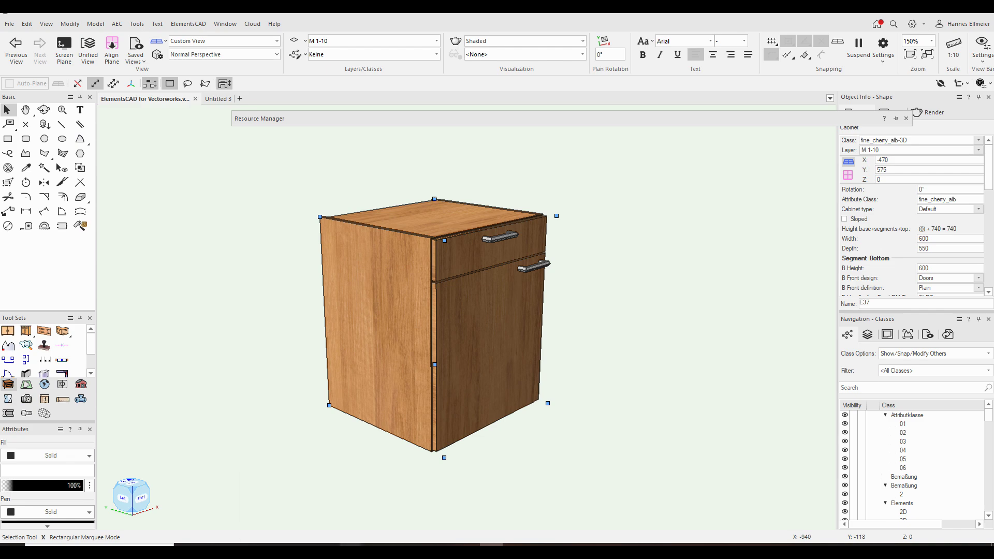
Switch to the browser, view the MRegio home page and return to the cabinet planner.
{"action": "mouse_move", "coordinate": [350, 544]}
{"action": "left_click", "coordinate": [409, 520]}
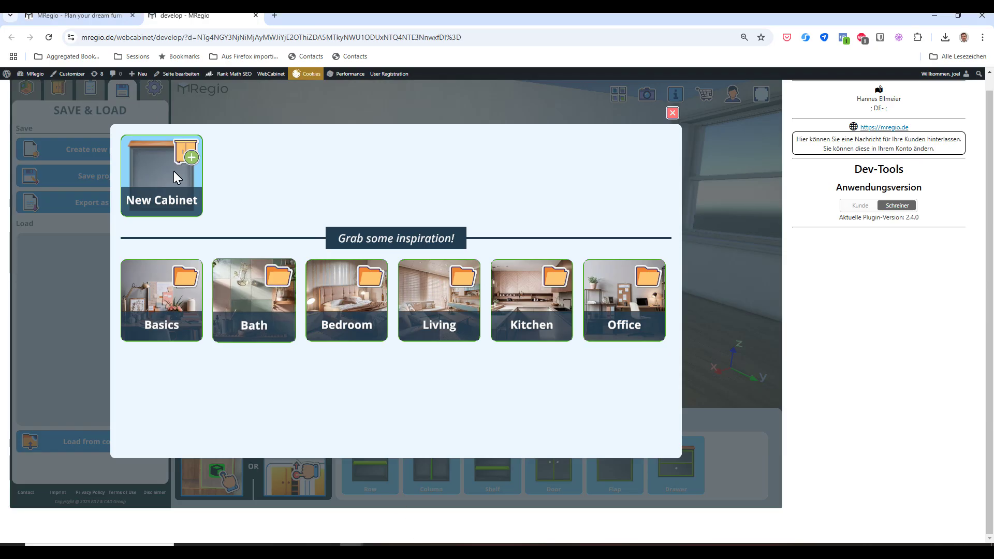
{"action": "left_click", "coordinate": [109, 25]}
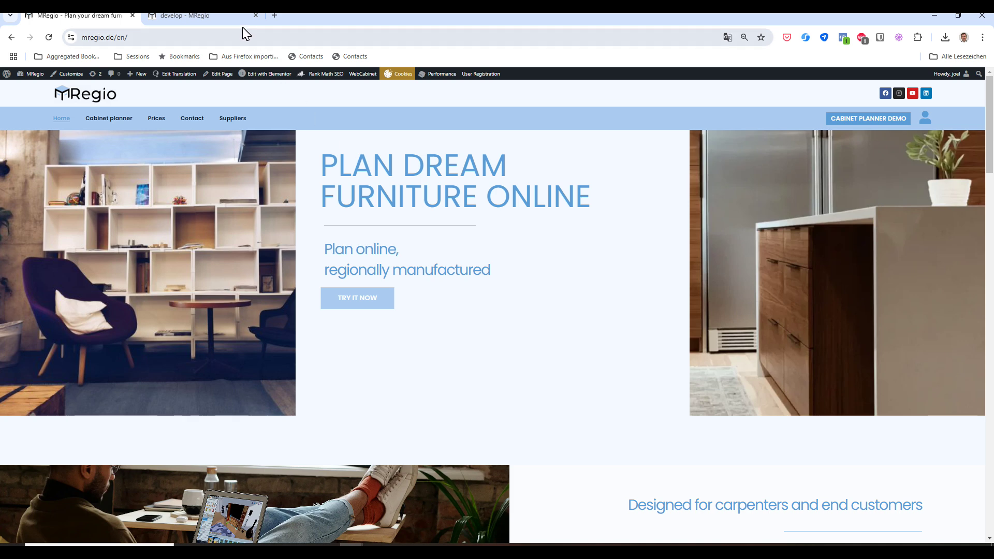
{"action": "left_click", "coordinate": [218, 20]}
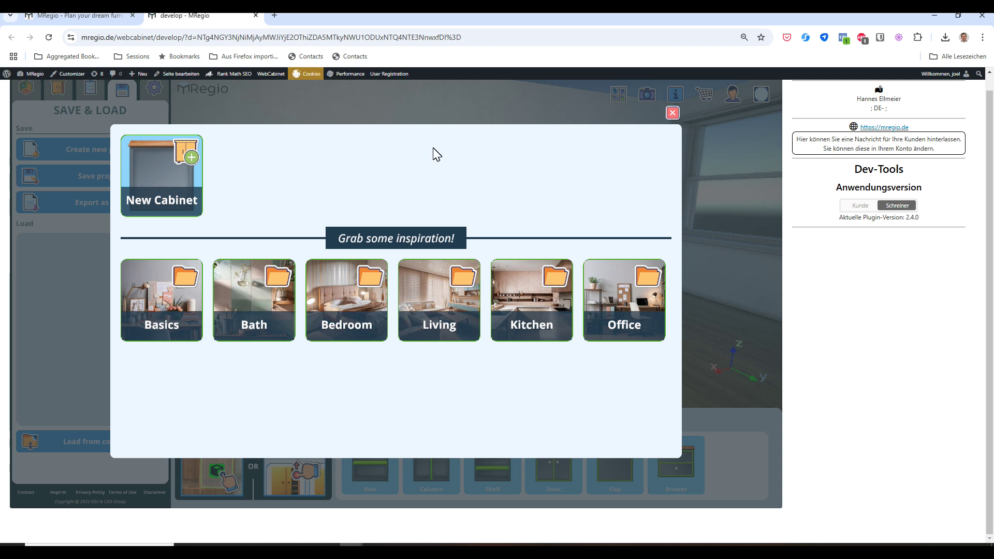
Create a new cabinet and resize it to 77.5 cm wide and 102.5 cm high.
{"action": "left_click", "coordinate": [181, 183]}
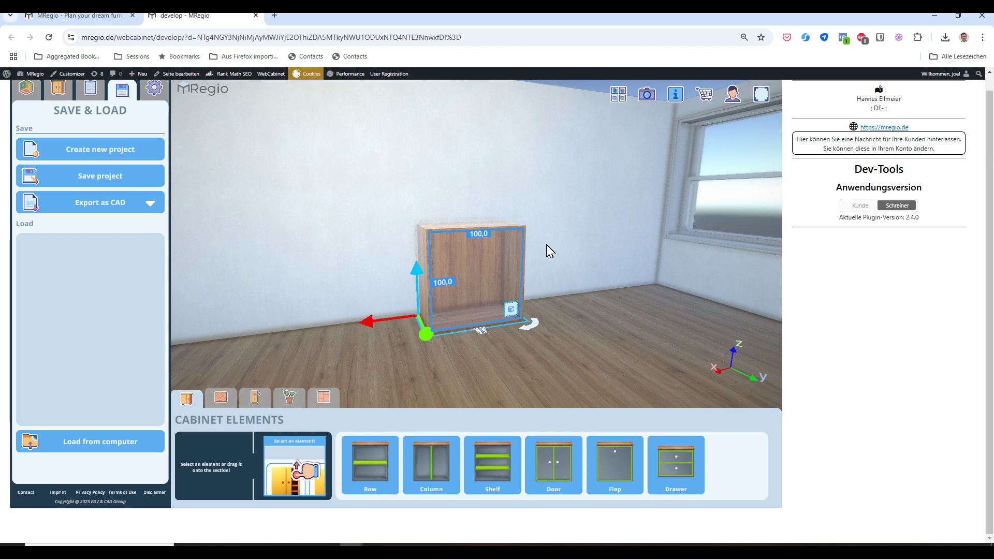
{"action": "left_click_drag", "start_coordinate": [554, 468], "coordinate": [497, 233]}
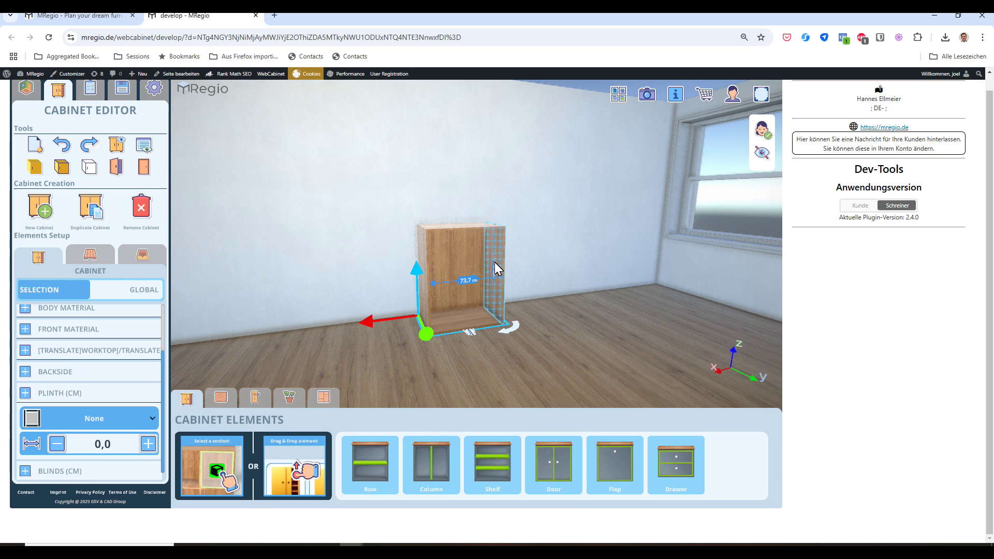
{"action": "left_click", "coordinate": [480, 223]}
{"action": "left_click", "coordinate": [477, 224]}
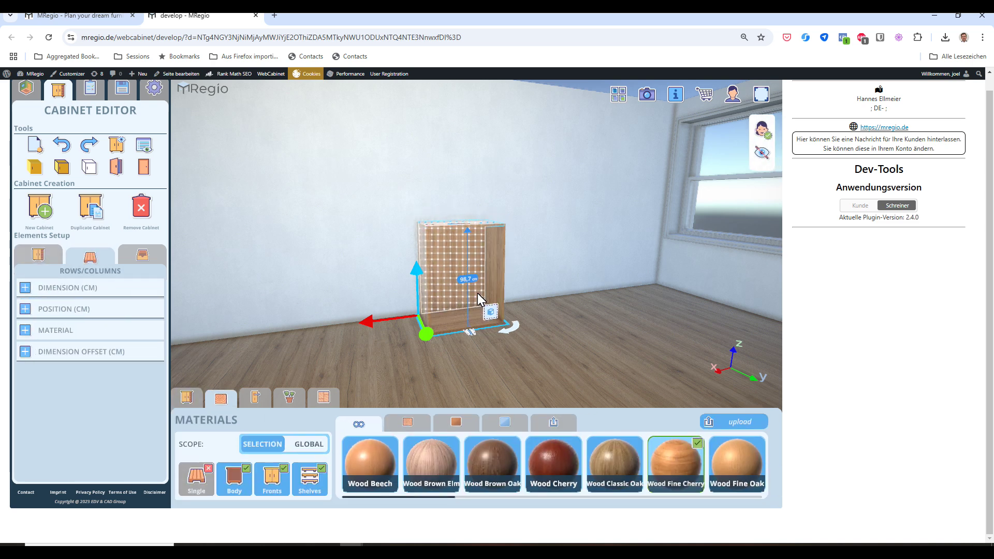
{"action": "left_click", "coordinate": [477, 293]}
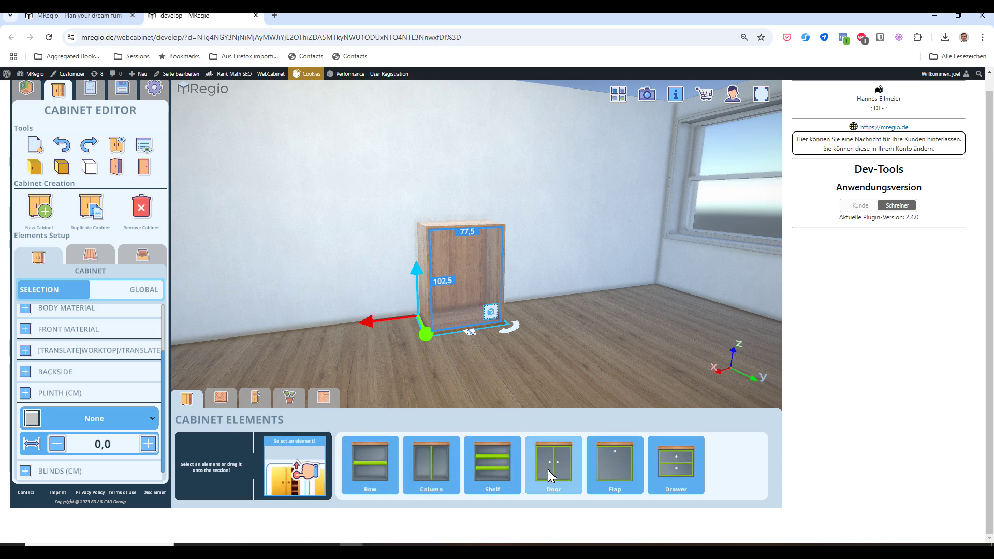
Fit the cabinet with two vertical doors and add a continuous plinth of 5.0 cm.
{"action": "left_click_drag", "start_coordinate": [560, 470], "coordinate": [494, 315]}
{"action": "left_click", "coordinate": [318, 443]}
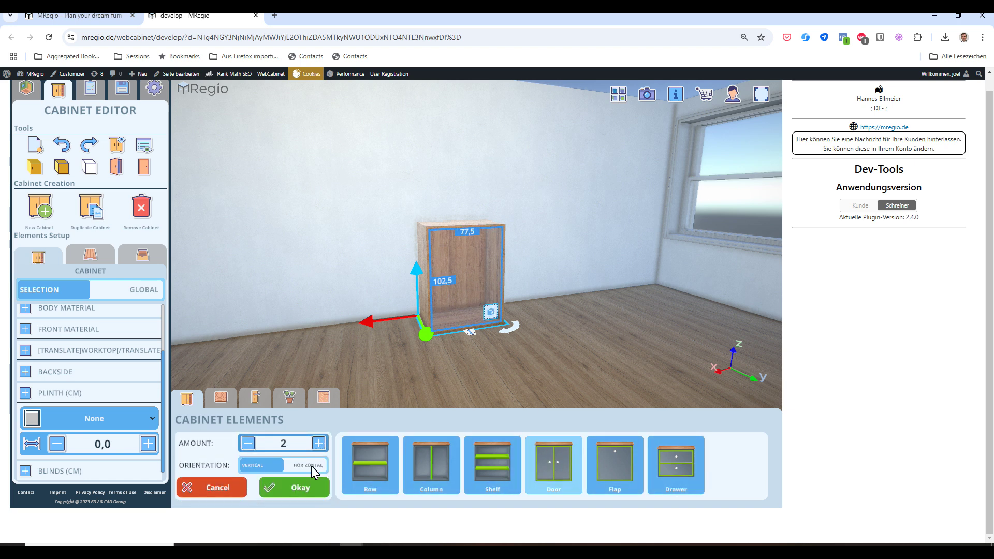
{"action": "left_click", "coordinate": [300, 487]}
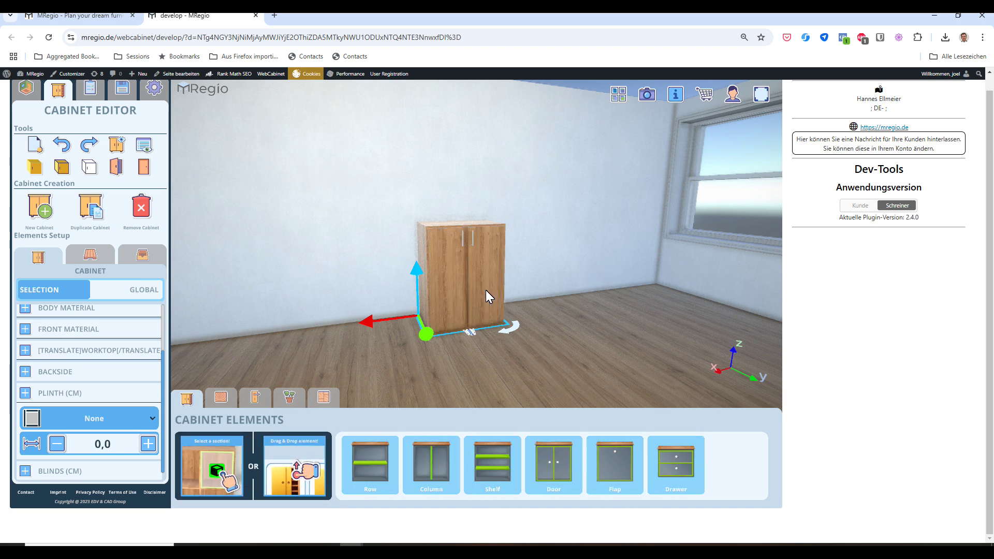
{"action": "left_click", "coordinate": [148, 444]}
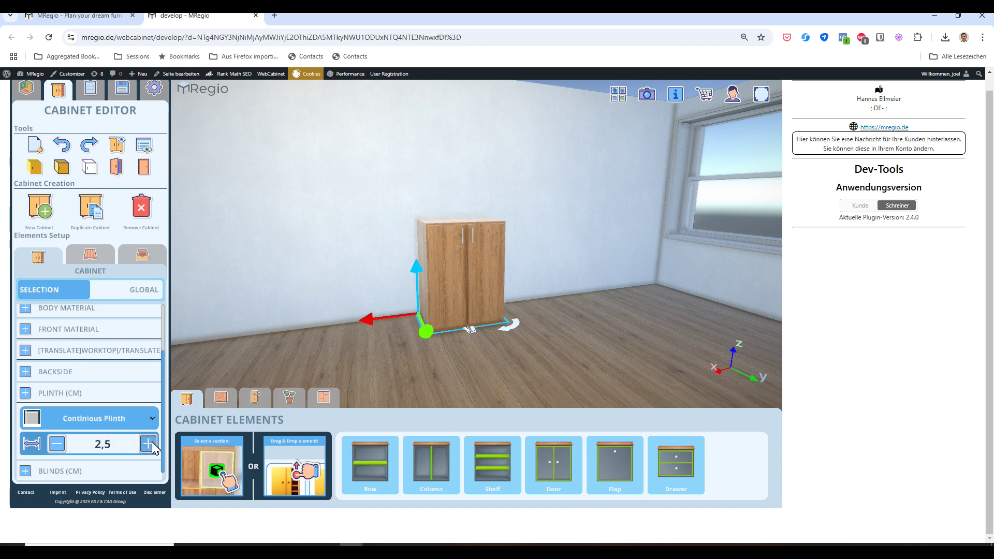
{"action": "left_click", "coordinate": [149, 443]}
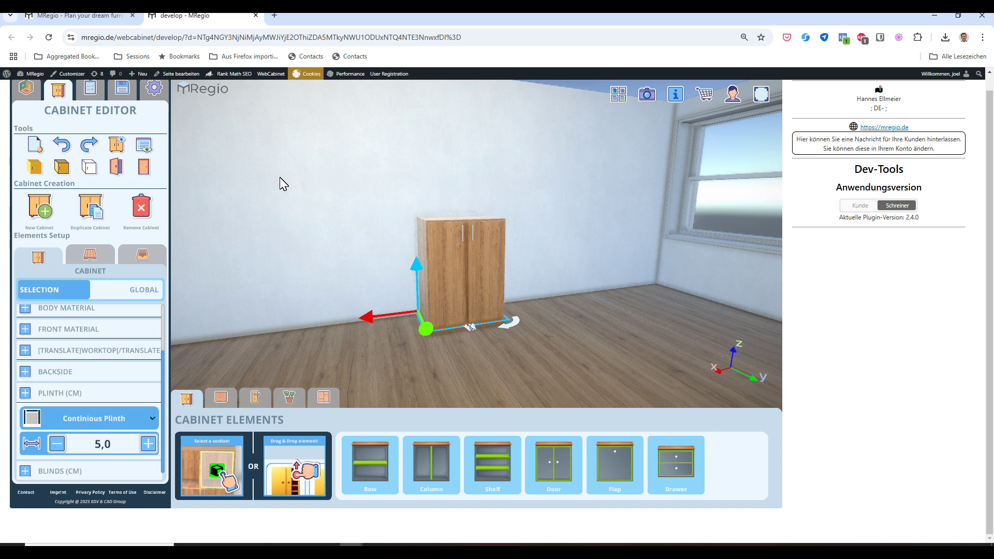
Export the project as DXF (Room only) and also in ElementsCAD format.
{"action": "left_click", "coordinate": [121, 90]}
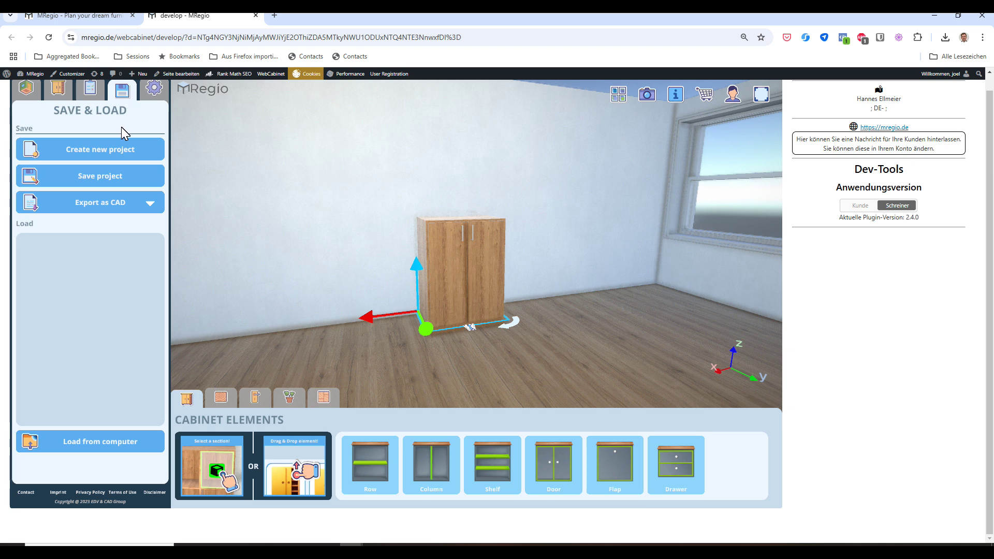
{"action": "left_click", "coordinate": [119, 203]}
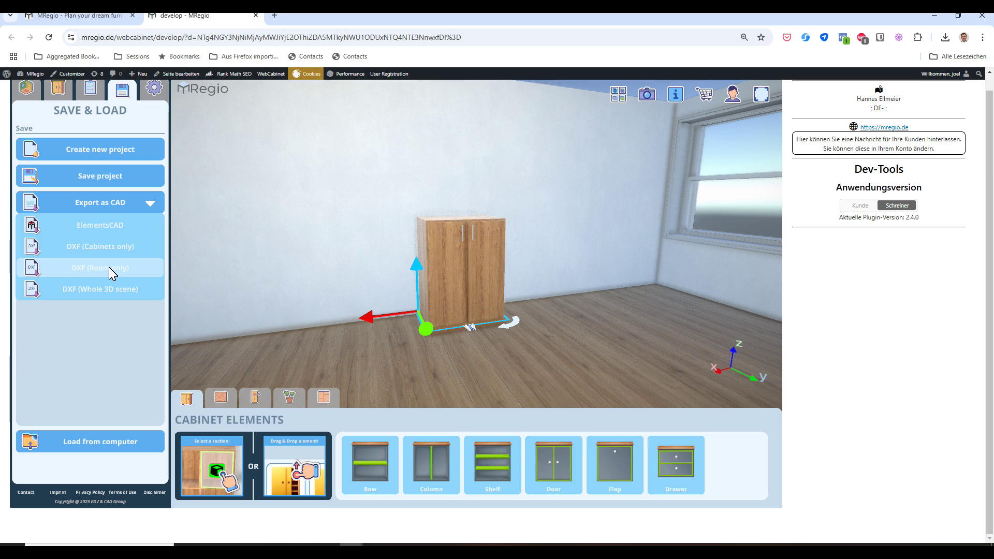
{"action": "left_click", "coordinate": [108, 267]}
{"action": "left_click", "coordinate": [120, 207]}
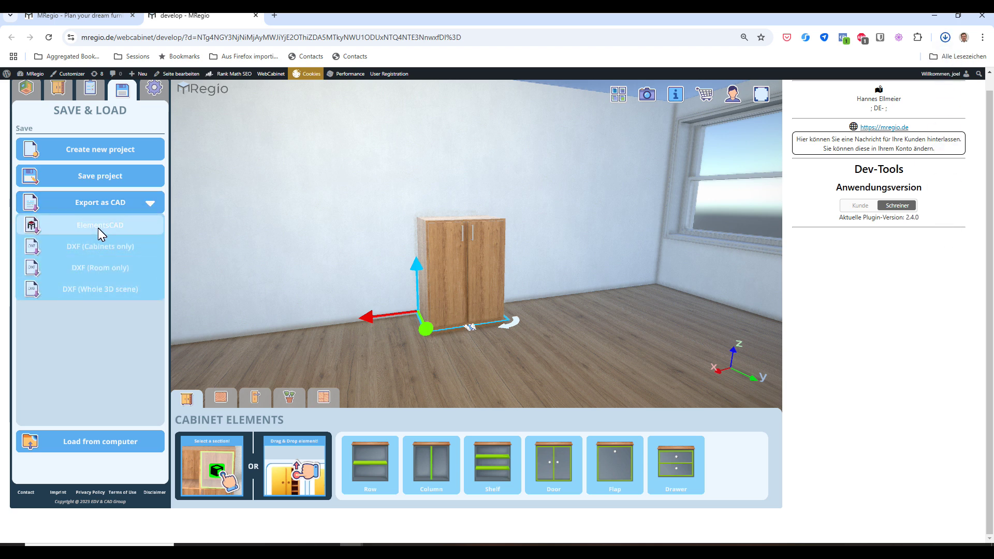
{"action": "left_click", "coordinate": [105, 225]}
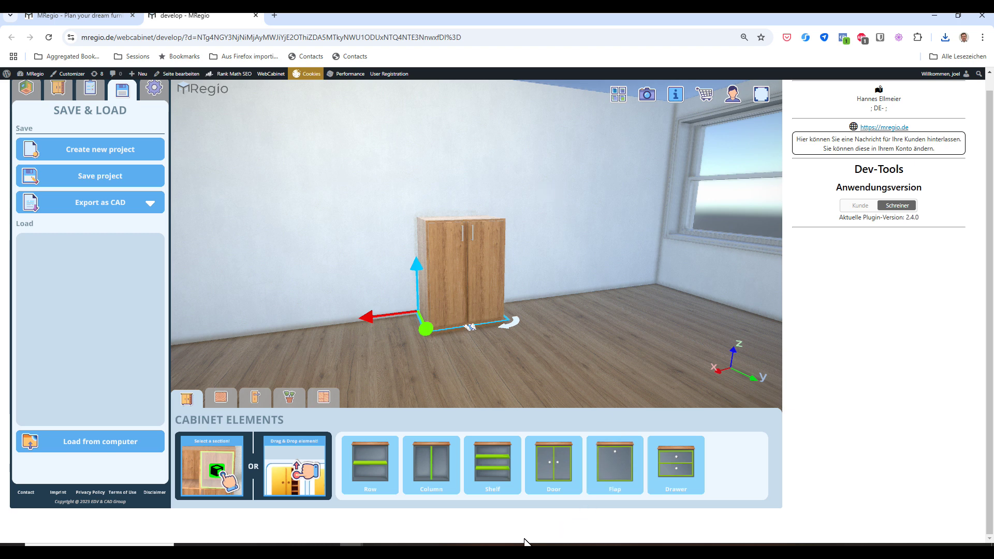
Switch back to Vectorworks and make the M 1-20 design layer active.
{"action": "mouse_move", "coordinate": [492, 552]}
{"action": "left_click", "coordinate": [493, 528]}
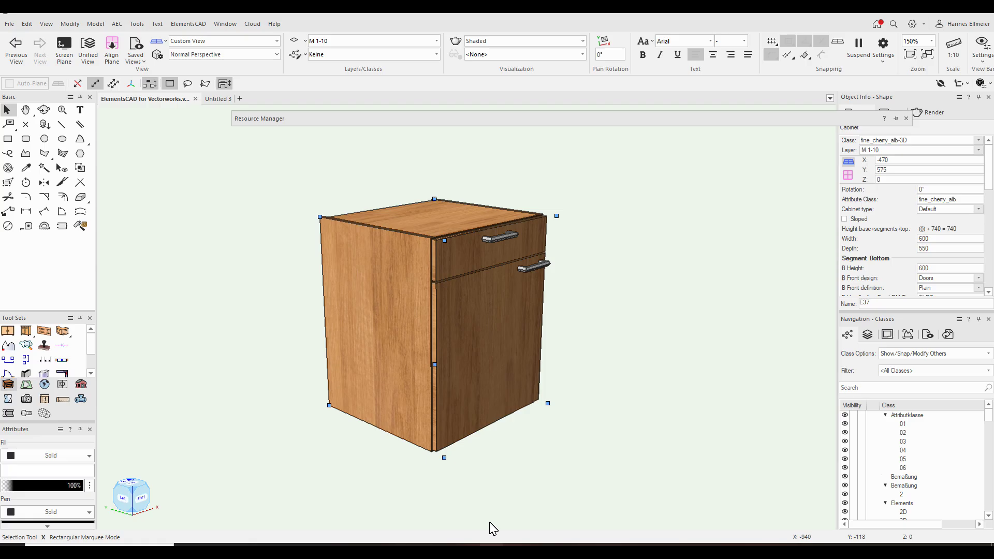
{"action": "left_click", "coordinate": [207, 55]}
{"action": "left_click", "coordinate": [377, 41]}
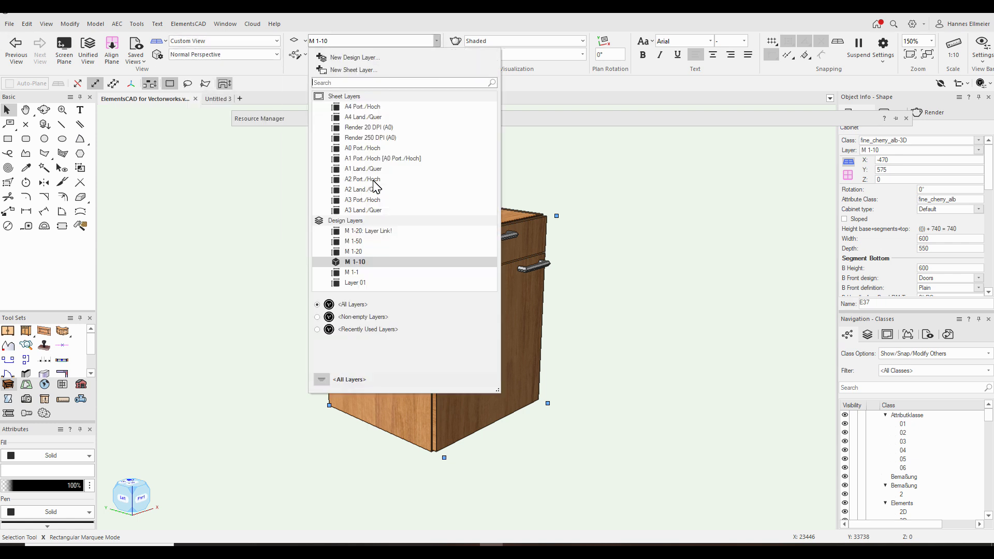
{"action": "left_click", "coordinate": [365, 251]}
Import the room drawing CabinetCADFile.dxf using the default settings and the detected file units.
{"action": "left_click", "coordinate": [11, 26]}
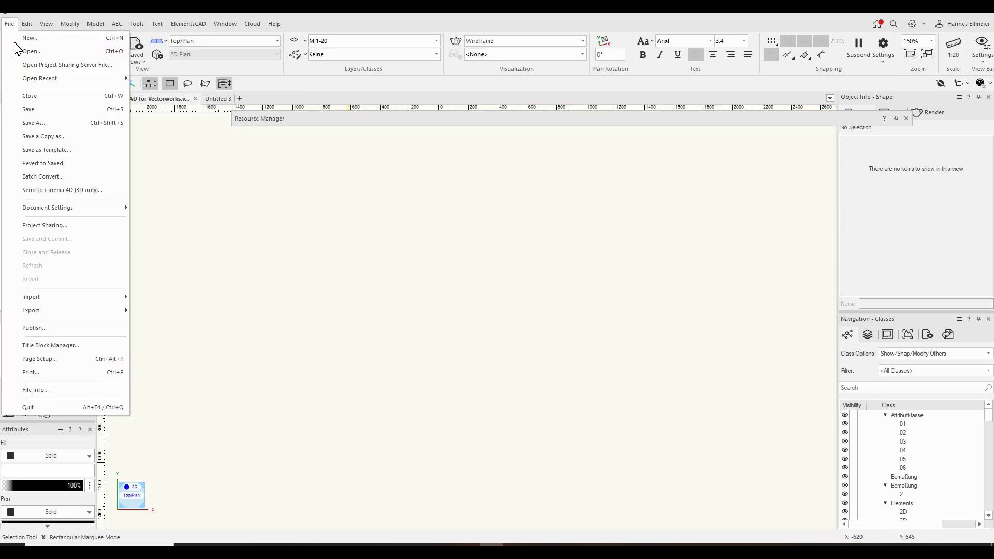
{"action": "mouse_move", "coordinate": [48, 300]}
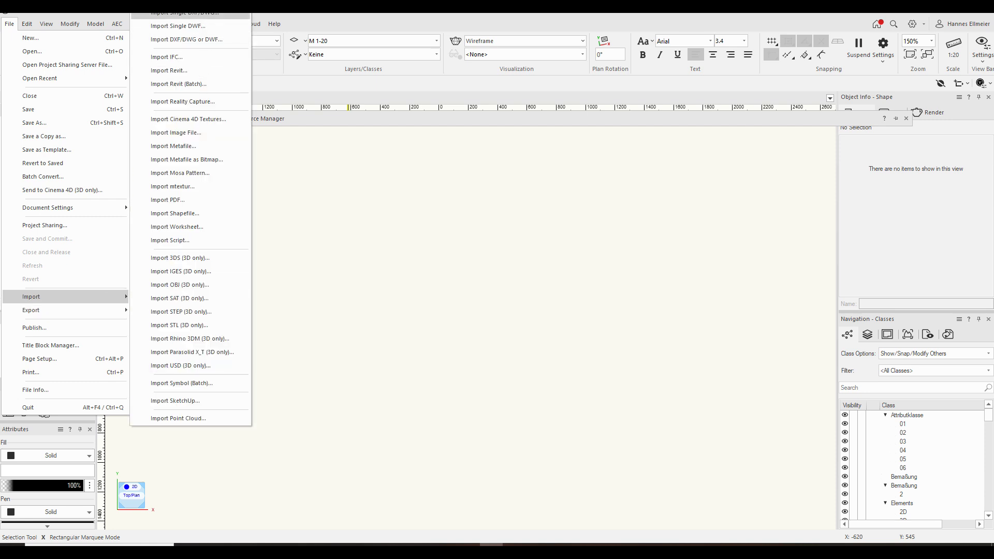
{"action": "left_click", "coordinate": [207, 20]}
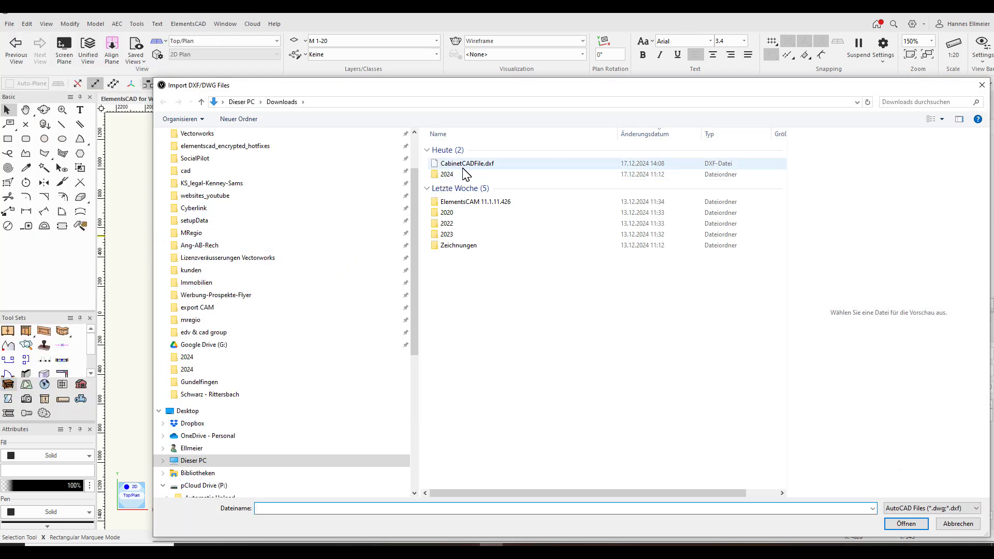
{"action": "double_click", "coordinate": [468, 168]}
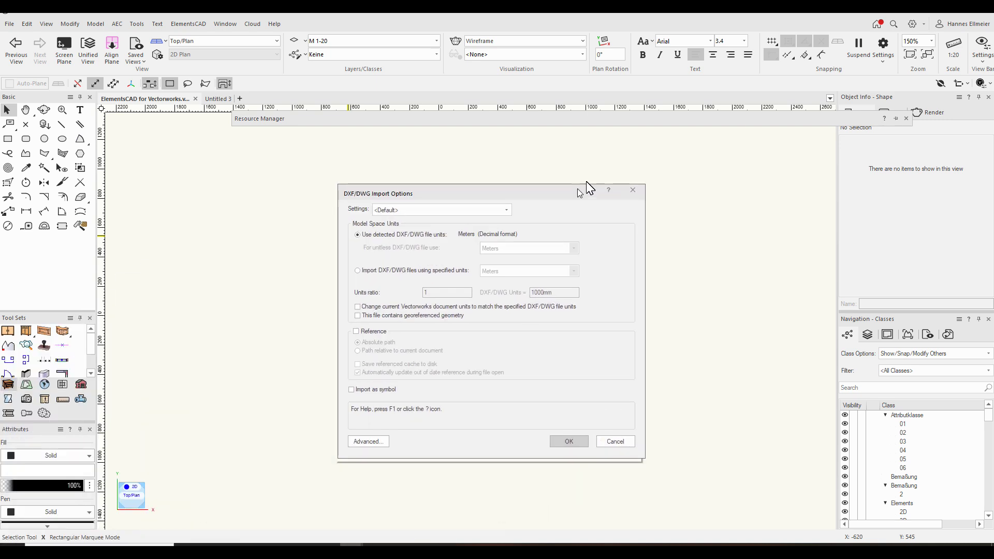
{"action": "left_click", "coordinate": [583, 425]}
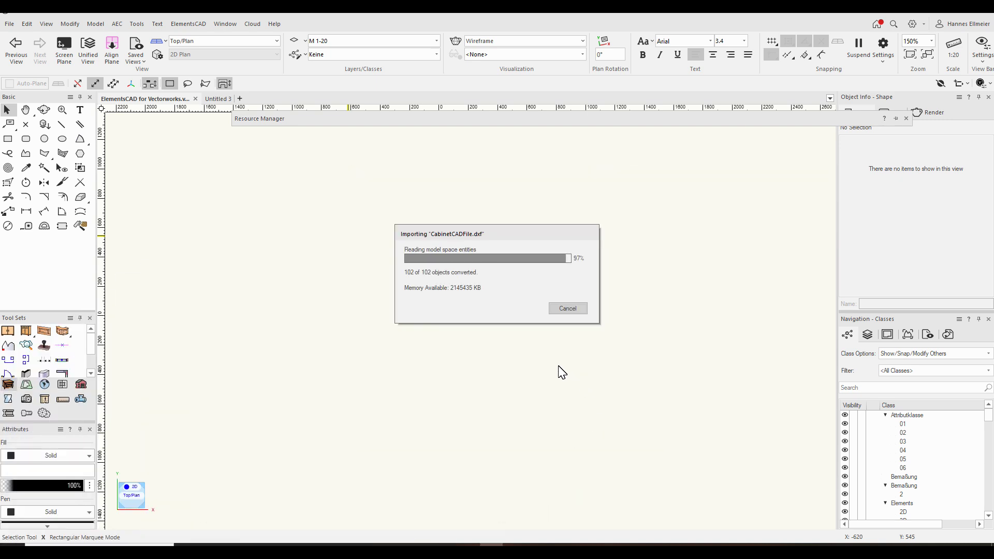
{"action": "left_click", "coordinate": [534, 292]}
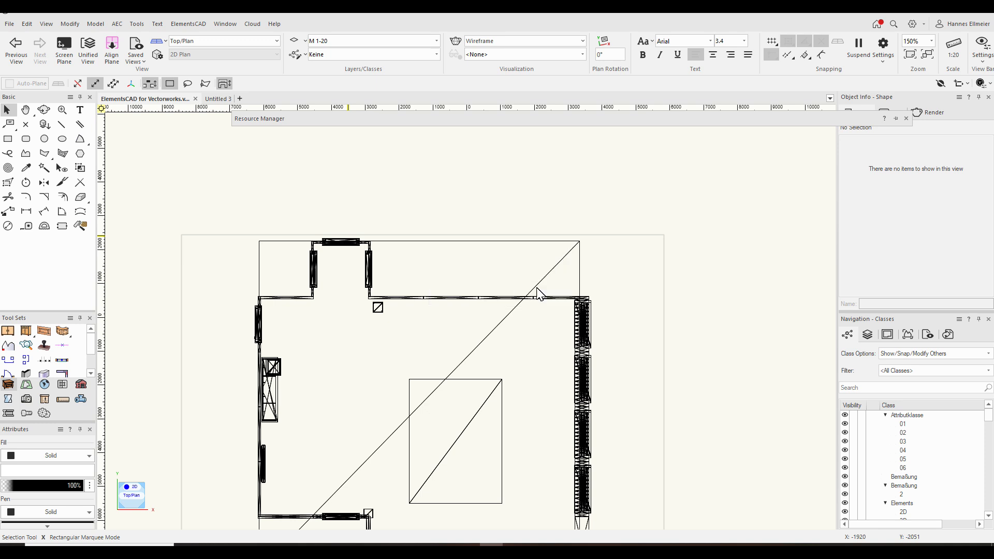
Import the exported cabinet with ElementsCAD's MRegio import and display the model as Shaded.
{"action": "middle_click_drag", "start_coordinate": [512, 335], "coordinate": [524, 271]}
{"action": "left_click_drag", "start_coordinate": [525, 271], "coordinate": [531, 236]}
{"action": "key", "text": "x"}
{"action": "scroll", "coordinate": [529, 220], "scroll_direction": "down", "scroll_amount": 2}
{"action": "left_click", "coordinate": [197, 24]}
{"action": "mouse_move", "coordinate": [212, 39]}
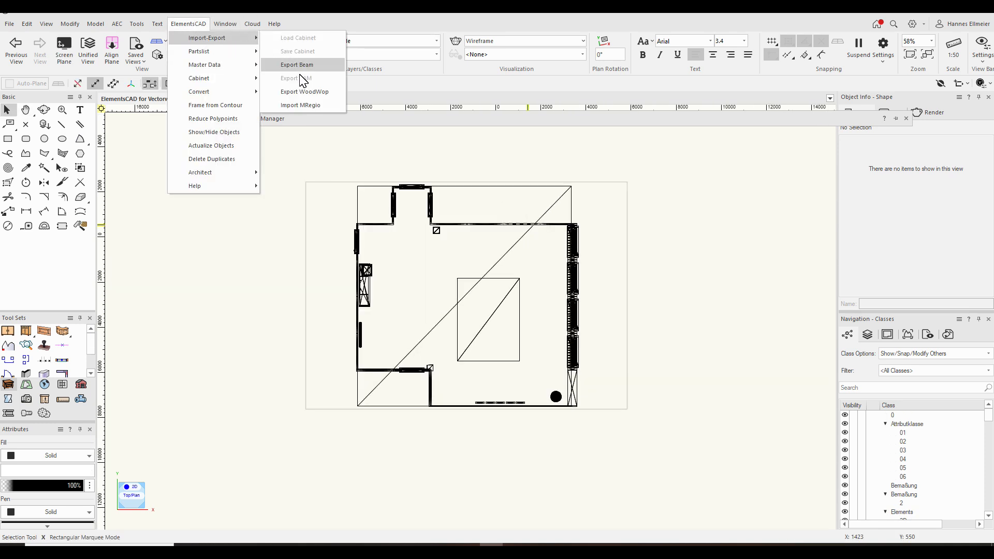
{"action": "left_click", "coordinate": [305, 110]}
{"action": "double_click", "coordinate": [502, 163]}
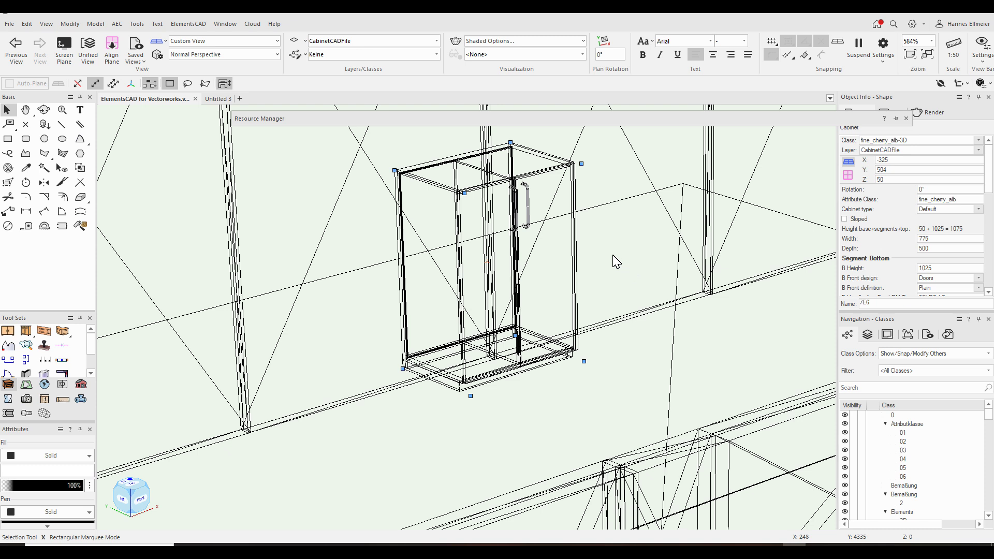
{"action": "left_click", "coordinate": [537, 42]}
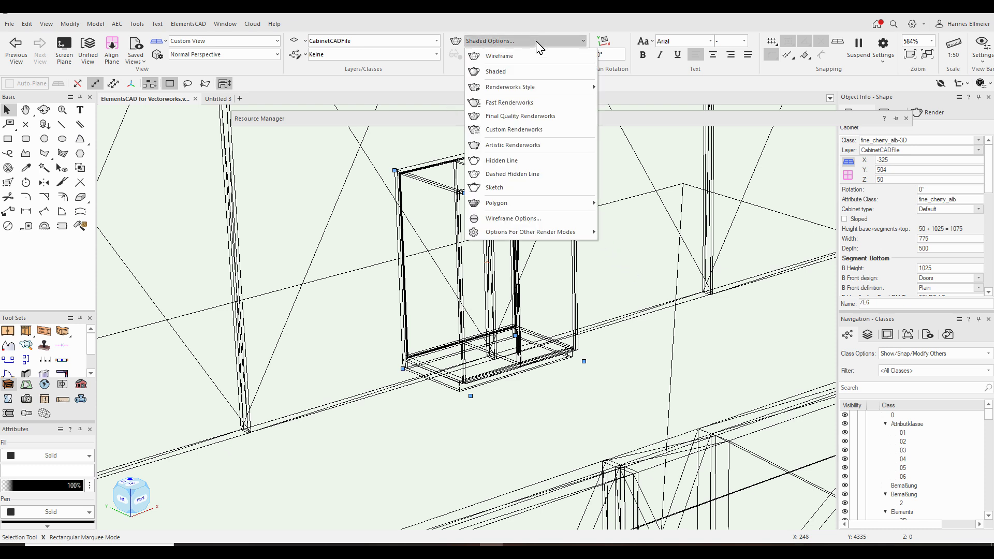
{"action": "left_click", "coordinate": [525, 72]}
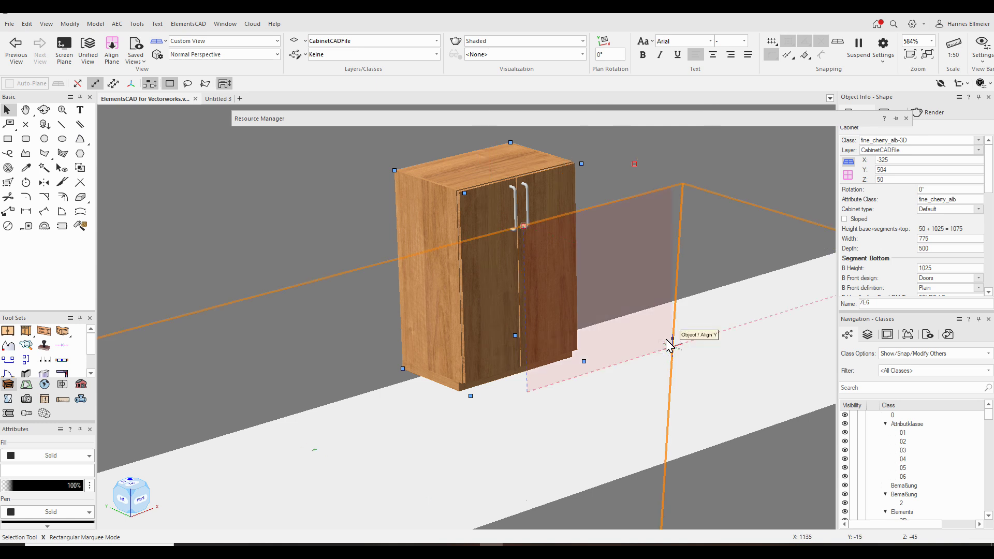
Move all imported room objects except the cabinet to design layer M 1-20.
{"action": "key", "text": "ctrl+a"}
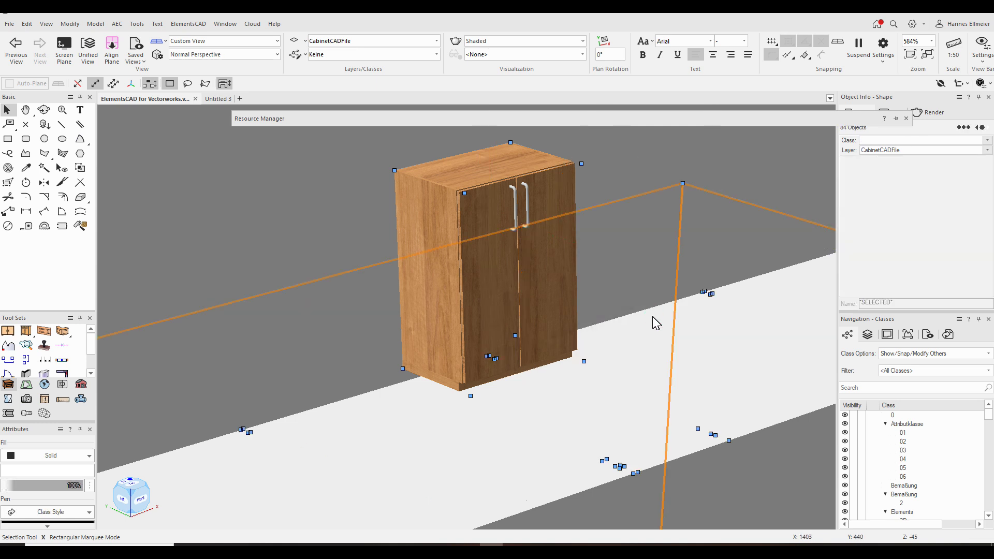
{"action": "left_click", "coordinate": [551, 184], "text": "shift"}
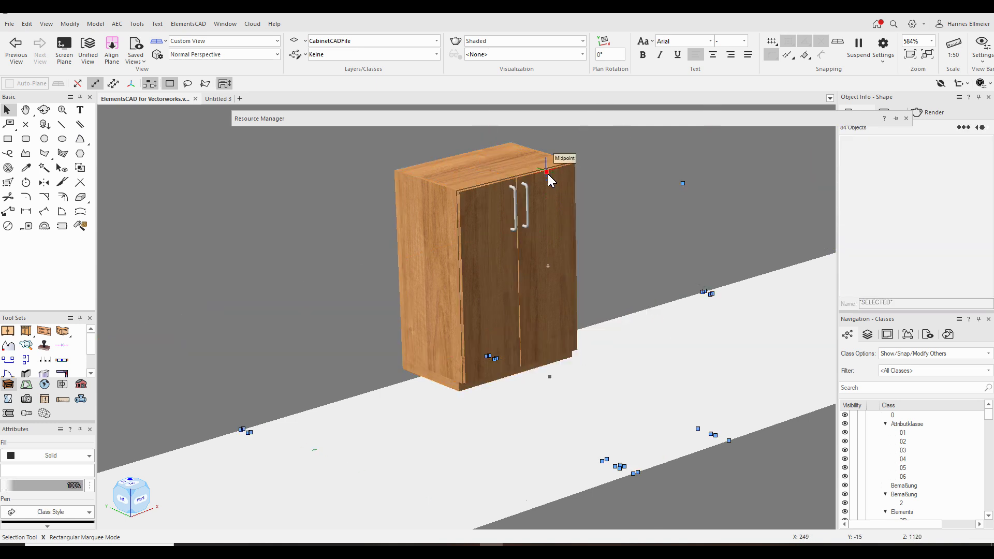
{"action": "left_click", "coordinate": [924, 150]}
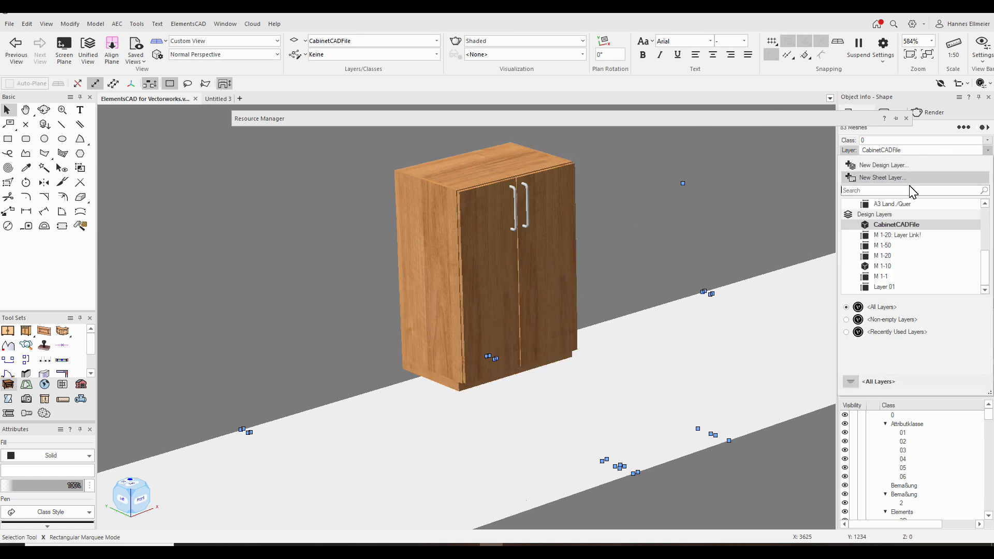
{"action": "left_click", "coordinate": [891, 257]}
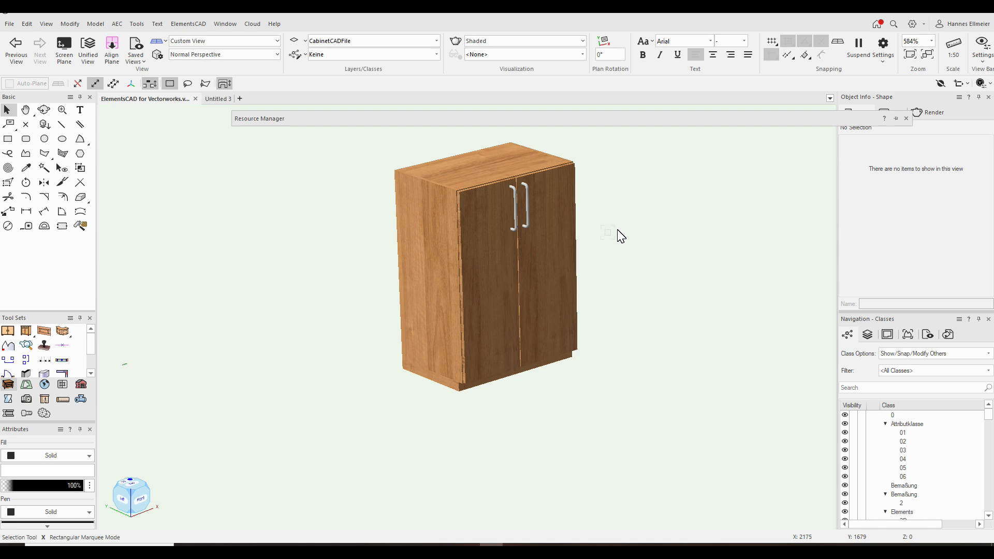
Select the imported cabinet and clear and enlarge the Object Info palette to examine all its parameters.
{"action": "left_click", "coordinate": [566, 235]}
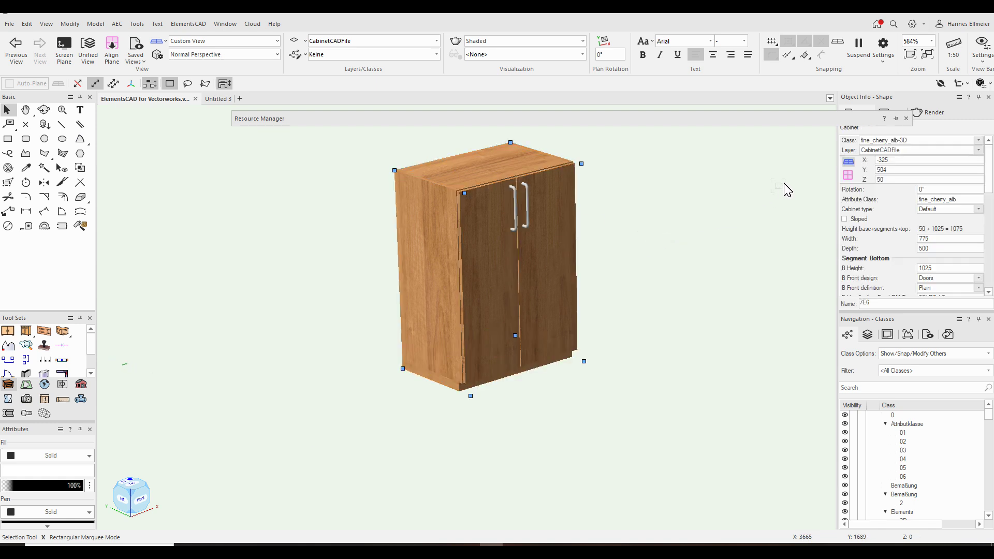
{"action": "left_click_drag", "start_coordinate": [862, 118], "coordinate": [747, 116]}
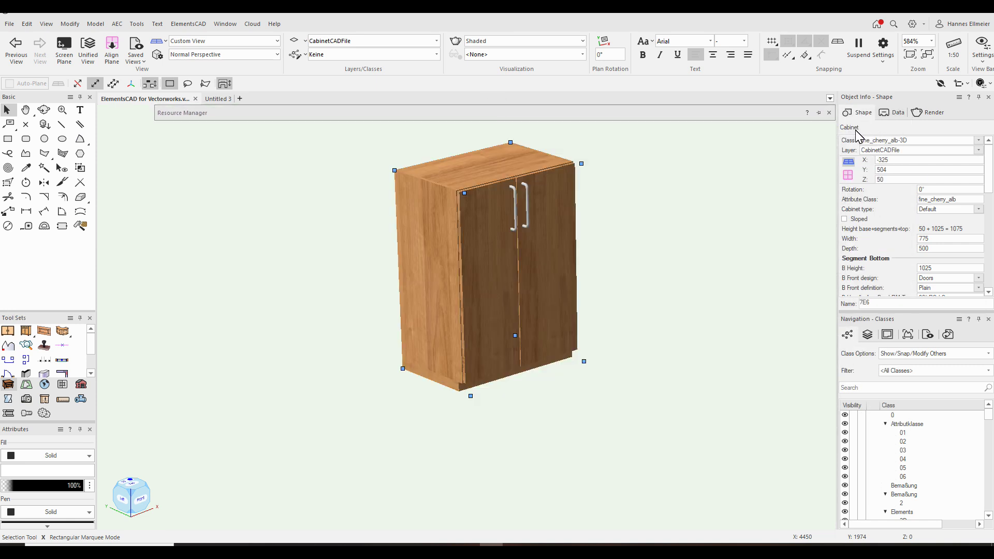
{"action": "mouse_move", "coordinate": [988, 171]}
{"action": "left_mouse_down"}
{"action": "mouse_move", "coordinate": [990, 228]}
{"action": "mouse_move", "coordinate": [990, 171]}
{"action": "left_mouse_up"}
{"action": "left_click", "coordinate": [989, 319]}
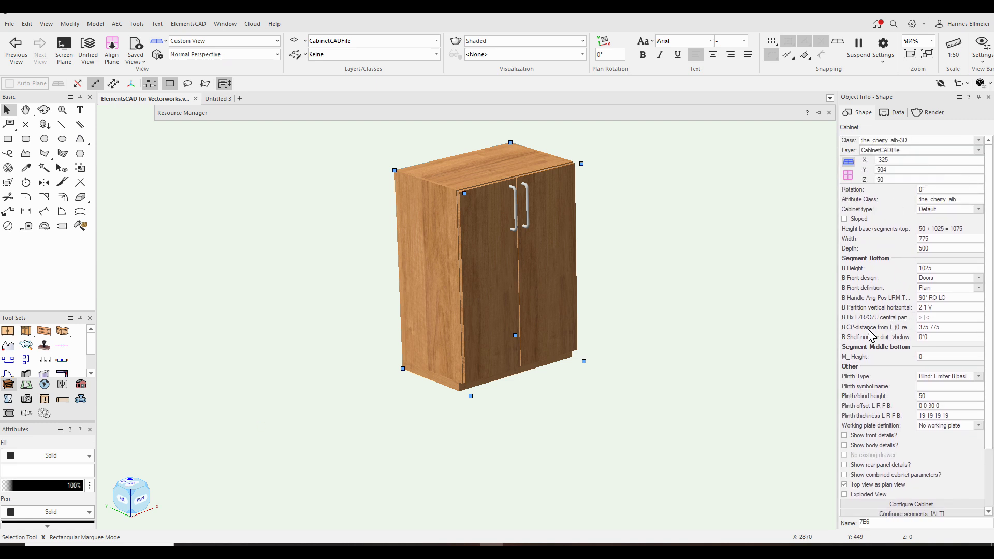
{"action": "scroll", "coordinate": [883, 381], "scroll_direction": "down", "scroll_amount": 3}
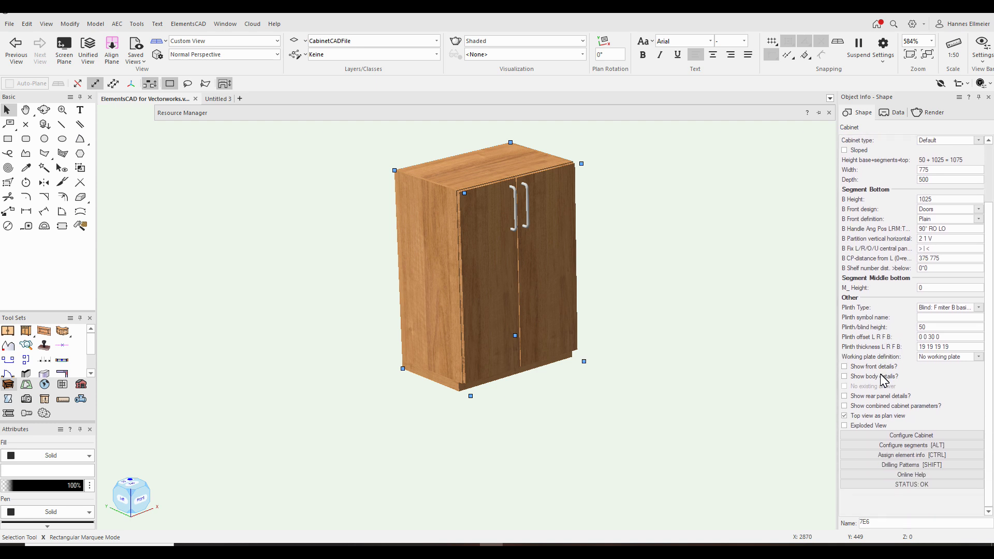
{"action": "scroll", "coordinate": [882, 381], "scroll_direction": "up", "scroll_amount": 3}
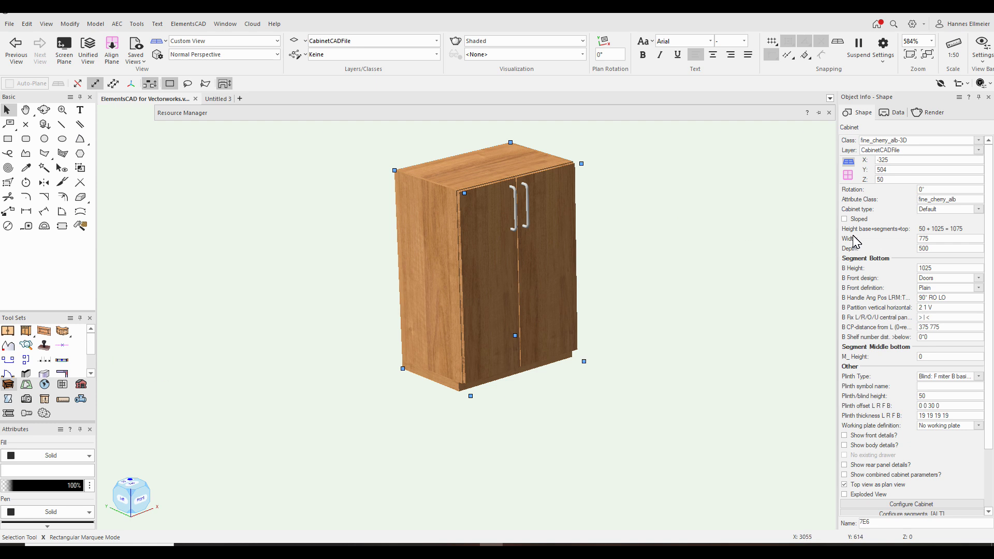
Turn on Draw edges in the Shaded options.
{"action": "left_click", "coordinate": [581, 42]}
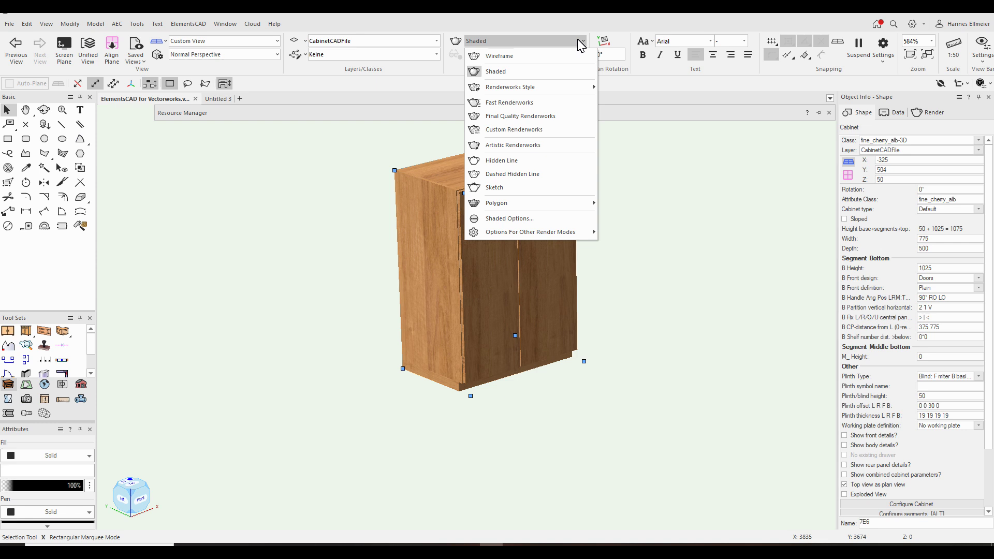
{"action": "left_click", "coordinate": [503, 218]}
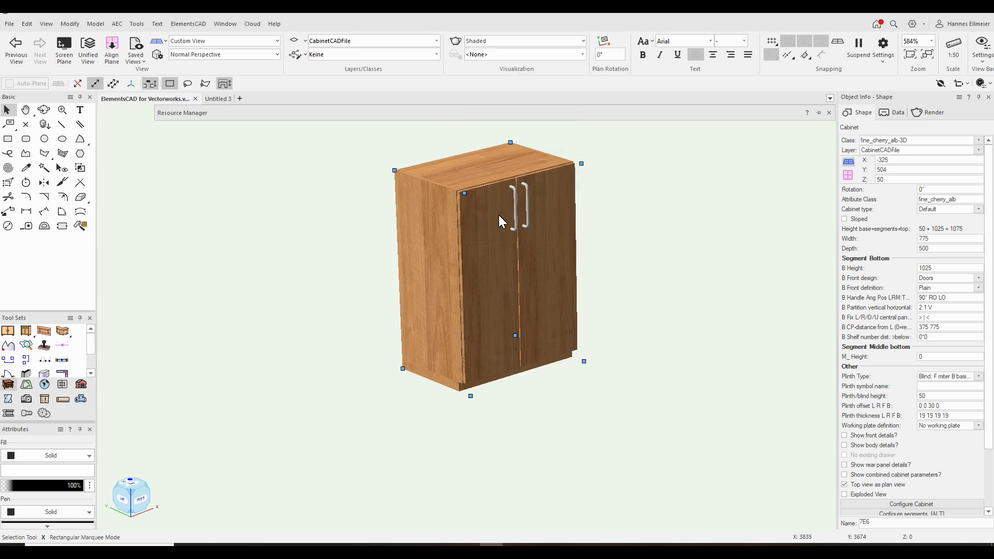
{"action": "left_click", "coordinate": [437, 224]}
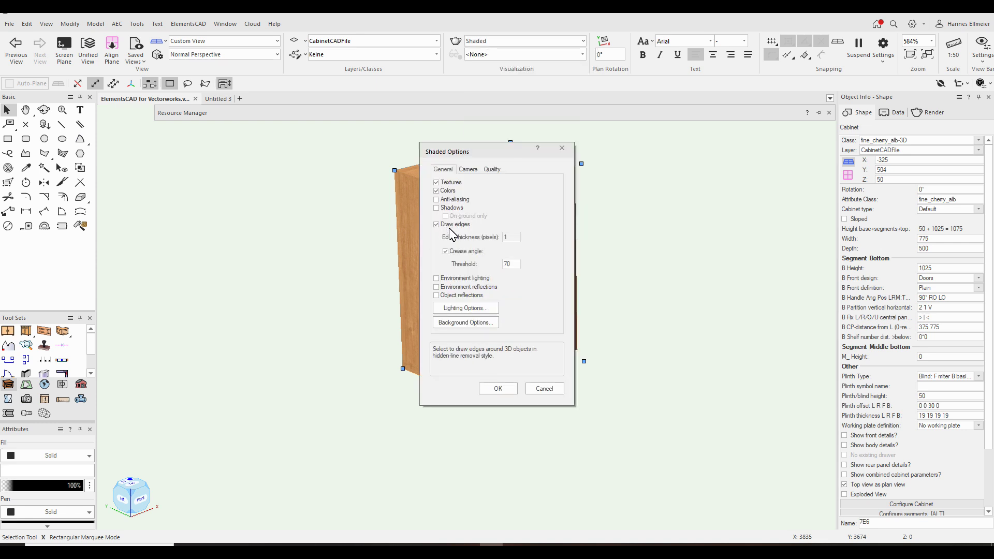
{"action": "left_click", "coordinate": [498, 389]}
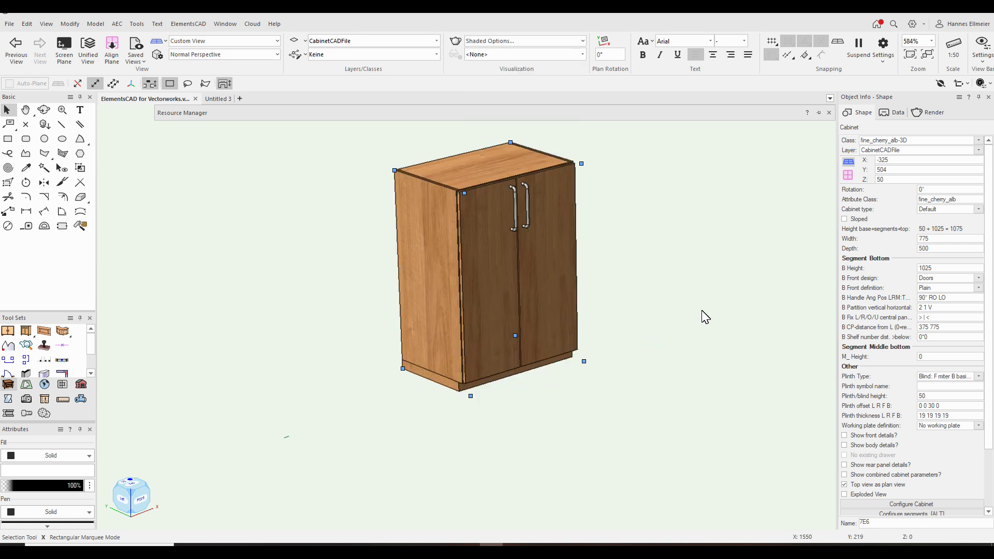
Slope the cabinet's top on both sides, 444 wide and 100 high at left, 200 wide and 100 high at right.
{"action": "left_click", "coordinate": [845, 219]}
{"action": "left_click", "coordinate": [350, 151]}
{"action": "left_click", "coordinate": [437, 151]}
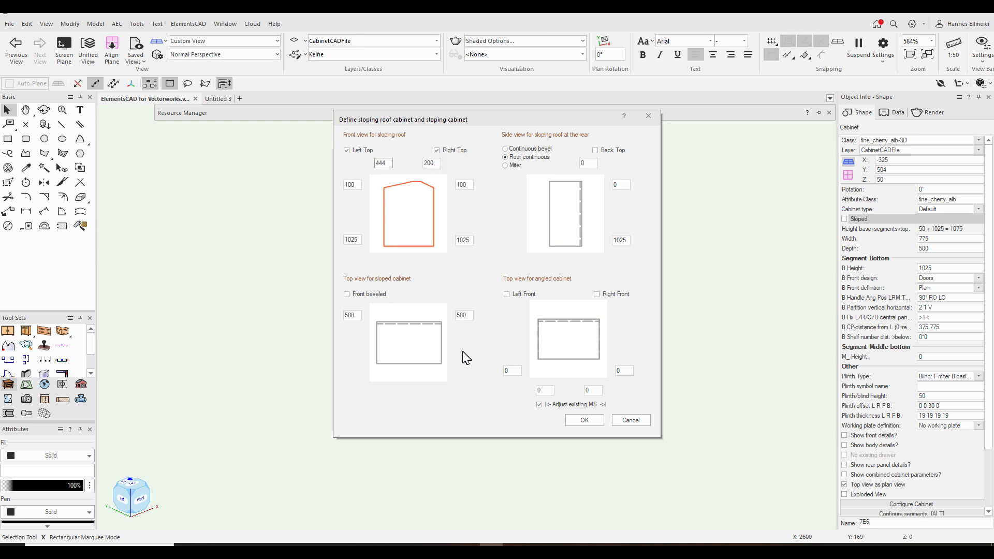
{"action": "left_click", "coordinate": [584, 420]}
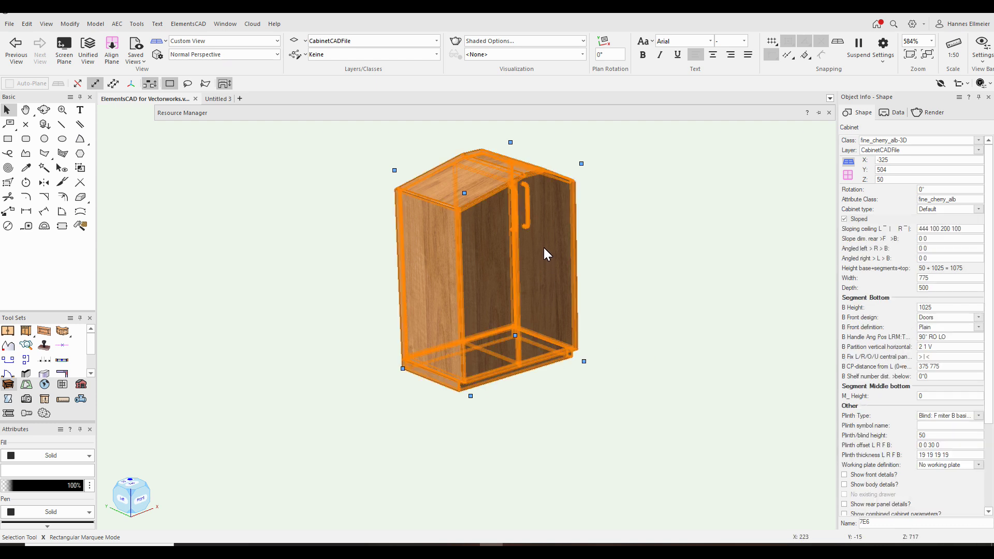
Add a floor-continuous slope at the cabinet's back top, 200 deep and 100 high.
{"action": "left_click", "coordinate": [847, 221]}
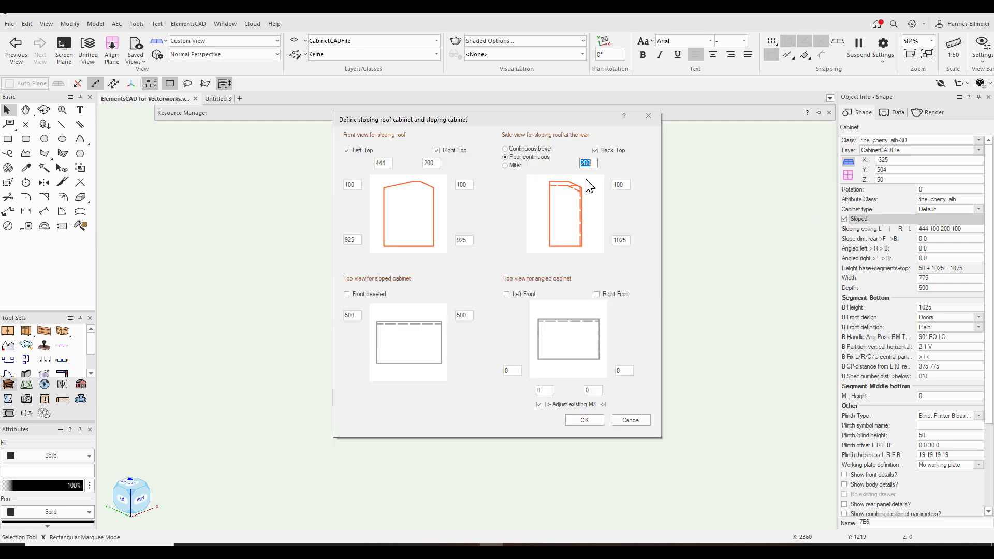
{"action": "left_click", "coordinate": [587, 422]}
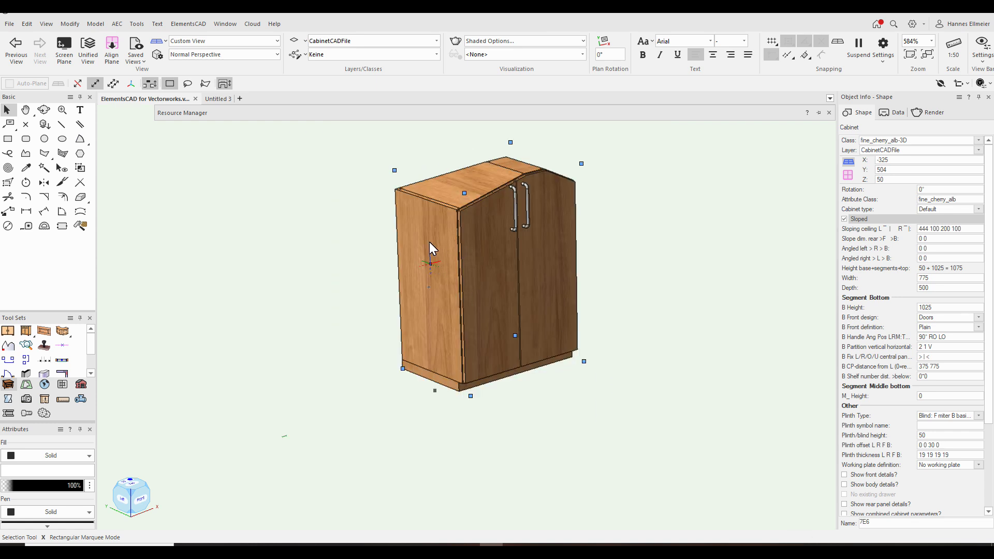
{"action": "mouse_move", "coordinate": [426, 234]}
{"action": "middle_mouse_down", "text": "ctrl"}
{"action": "mouse_move", "coordinate": [589, 275]}
{"action": "mouse_move", "coordinate": [414, 259]}
{"action": "mouse_move", "coordinate": [415, 244]}
{"action": "middle_mouse_up", "text": "ctrl"}
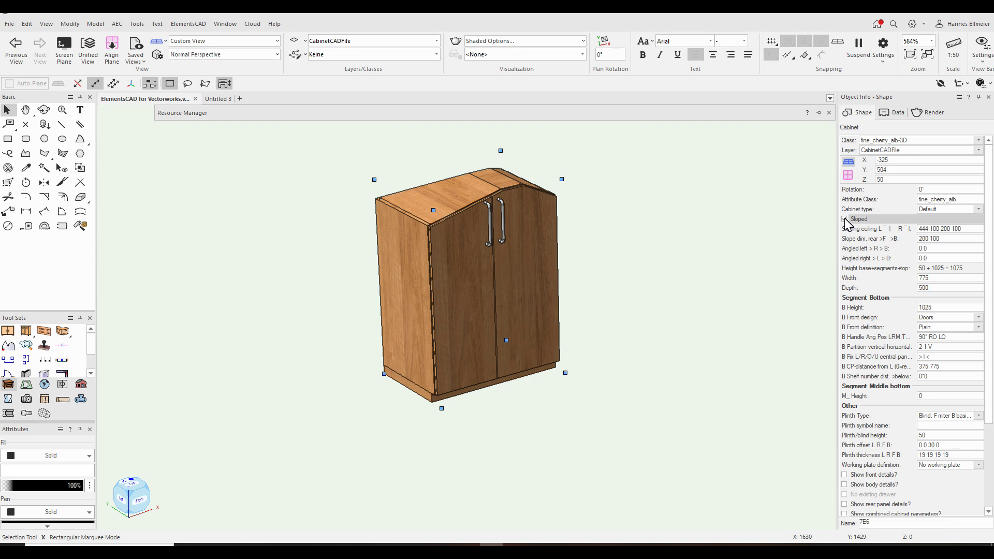
Deactivate the back, right and left top slopes in the cabinet's slope definition.
{"action": "left_click", "coordinate": [846, 219]}
{"action": "left_click", "coordinate": [596, 150]}
{"action": "left_click", "coordinate": [444, 151]}
{"action": "left_click", "coordinate": [358, 151]}
Try a front bevel with a left depth of 333, and a right front angle of 200 by 100.
{"action": "left_click", "coordinate": [346, 295]}
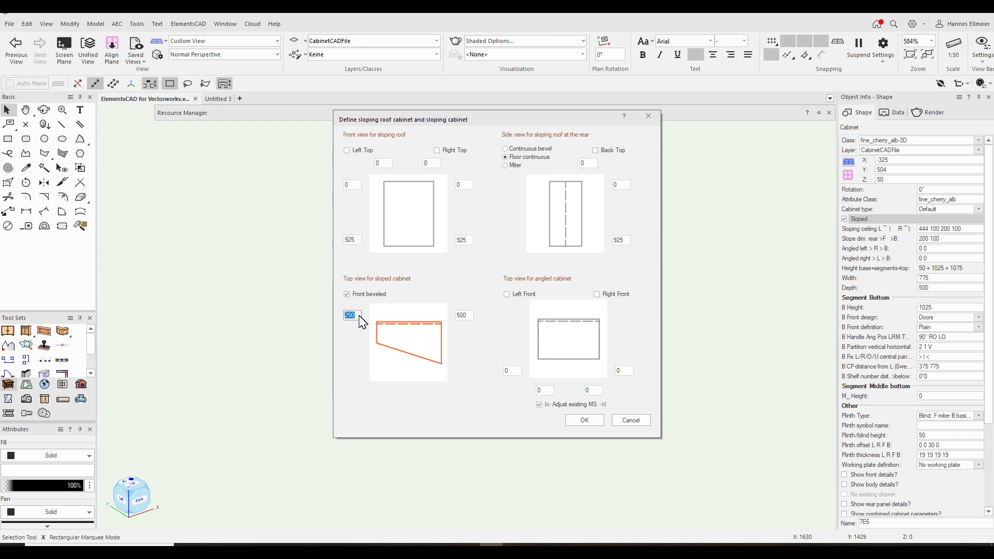
{"action": "type", "text": "333"}
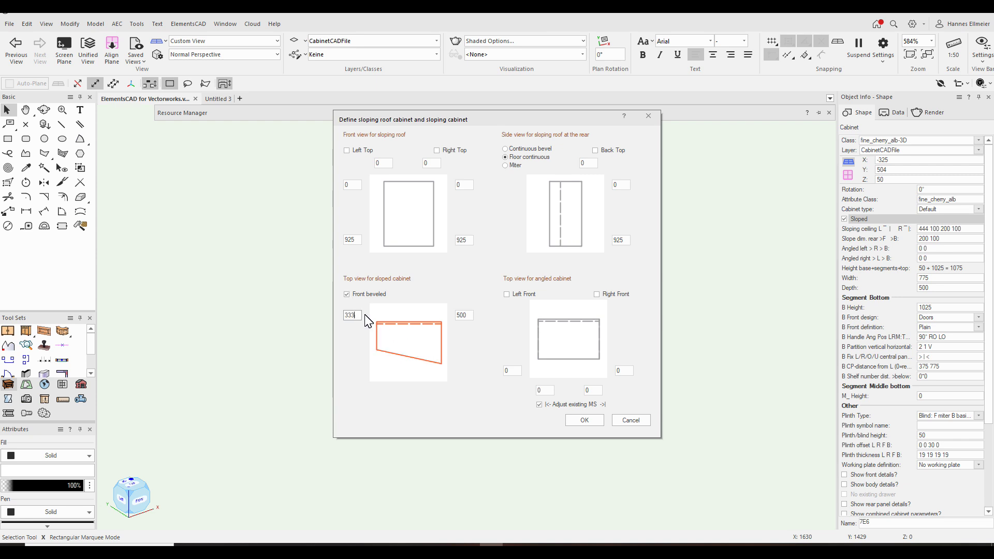
{"action": "left_click", "coordinate": [346, 294]}
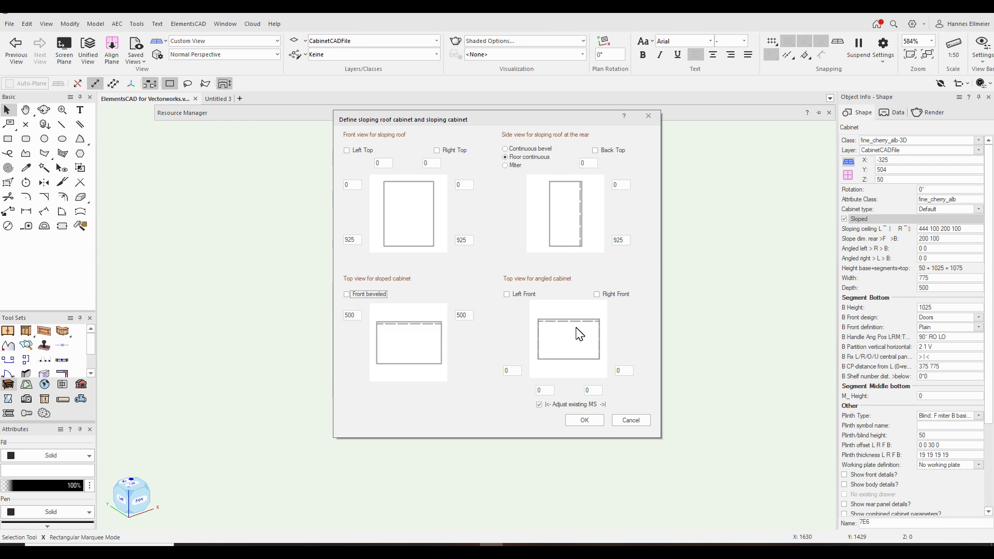
{"action": "left_click", "coordinate": [597, 295]}
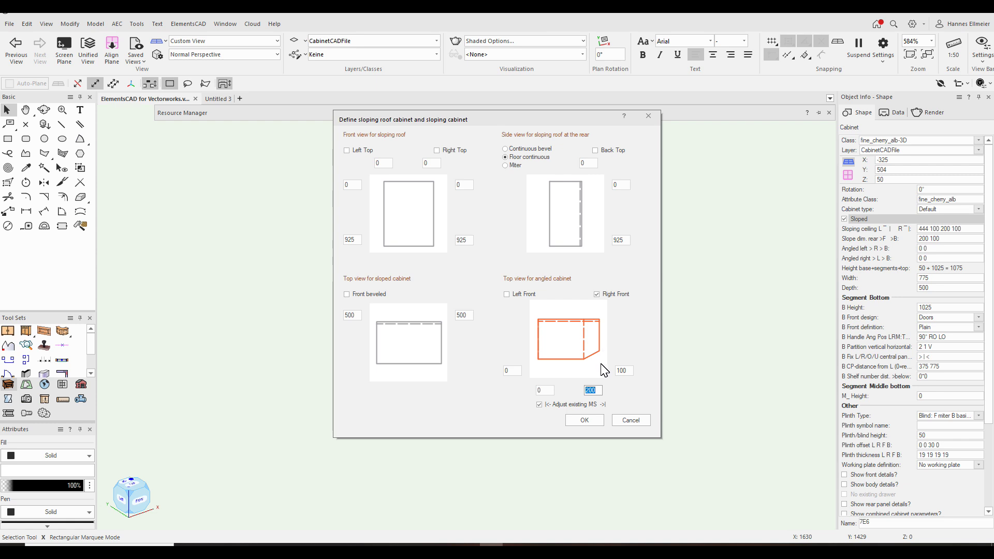
{"action": "left_click", "coordinate": [597, 294]}
Bevel the cabinet front with a left depth of 250 and view the available cabinet types.
{"action": "left_click", "coordinate": [347, 294]}
{"action": "left_click", "coordinate": [585, 421]}
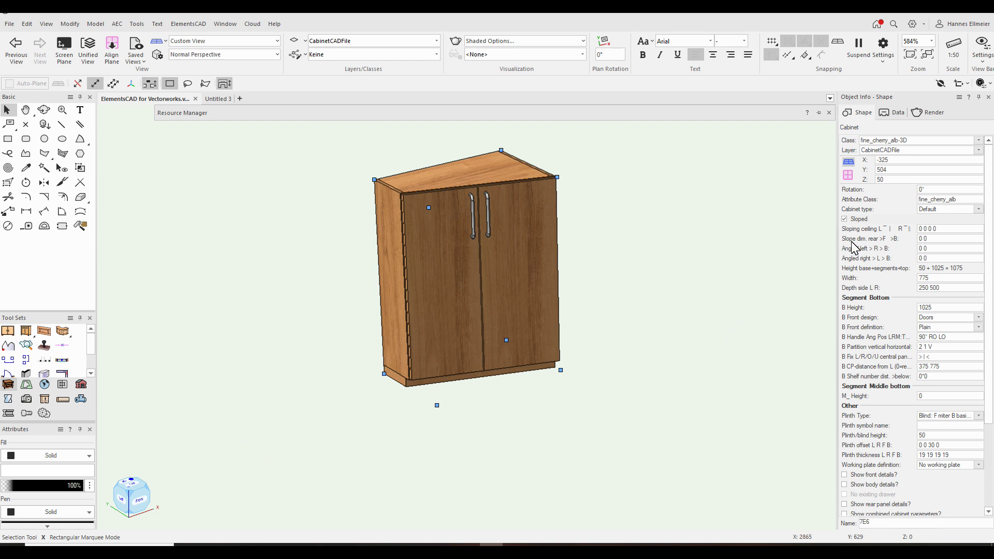
{"action": "left_click", "coordinate": [978, 209]}
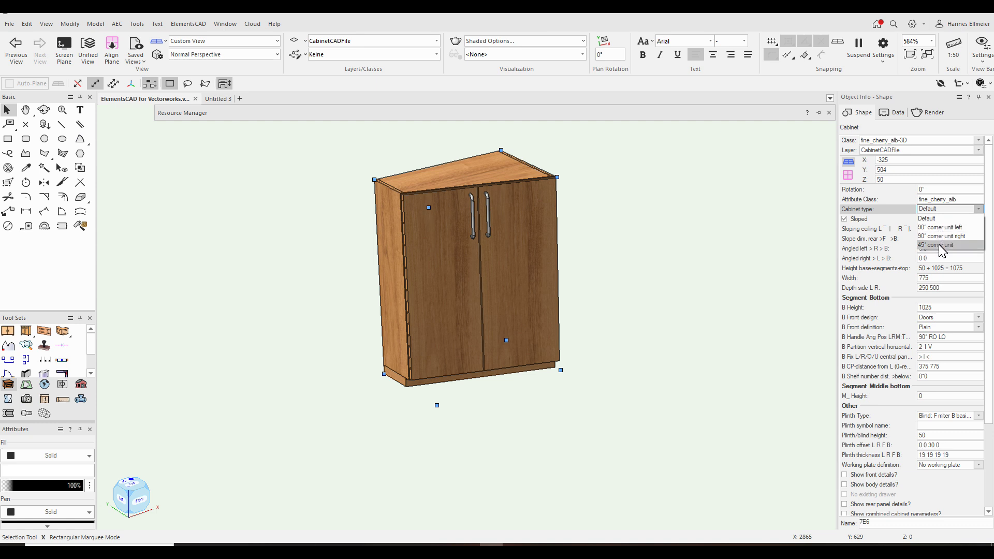
{"action": "key", "text": "Escape"}
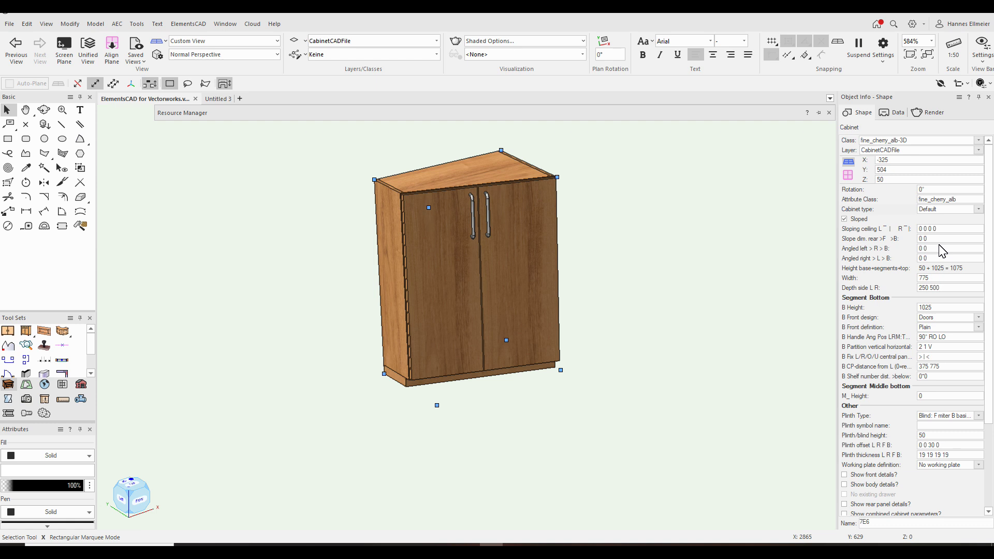
Remove the front bevel from the cabinet.
{"action": "left_click", "coordinate": [861, 219]}
{"action": "left_click", "coordinate": [359, 294]}
{"action": "left_click", "coordinate": [590, 421]}
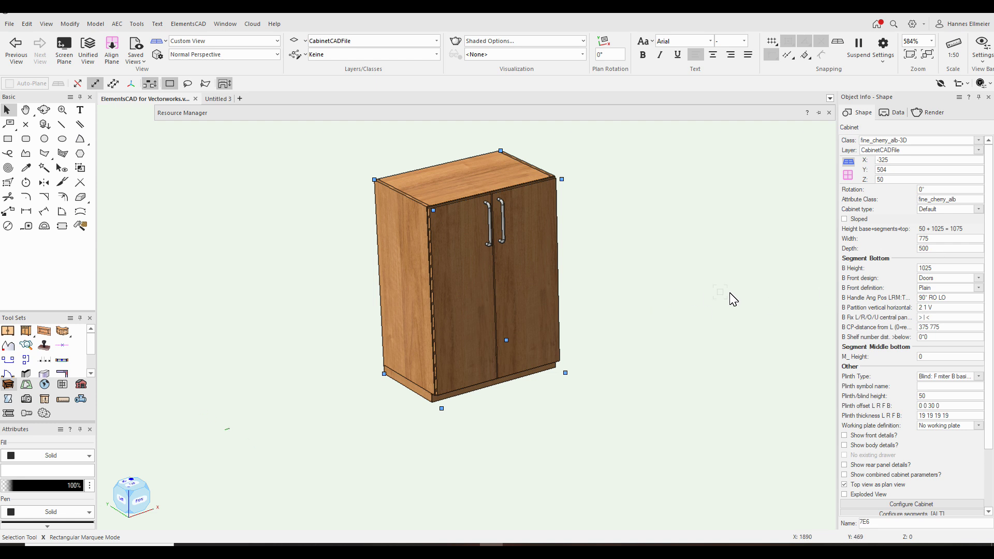
Set the bottom segment's front definition to Frame vertical go through and view the other front options.
{"action": "left_click", "coordinate": [941, 267]}
{"action": "double_click", "coordinate": [941, 269]}
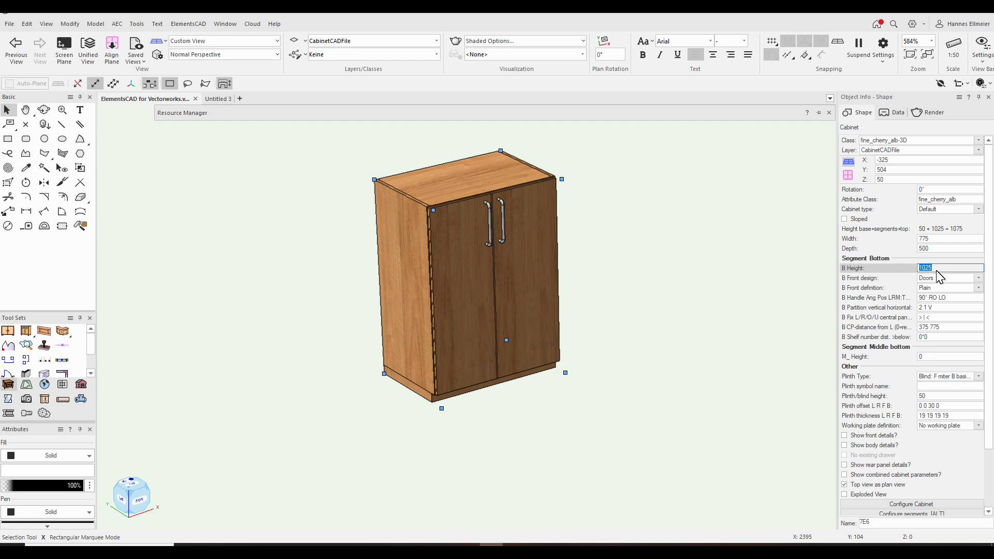
{"action": "left_click", "coordinate": [946, 288]}
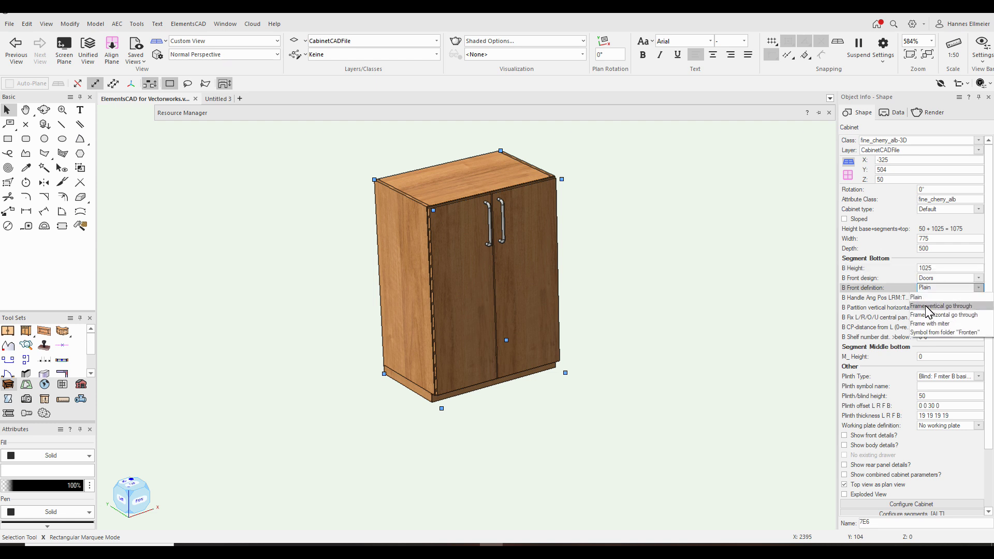
{"action": "left_click", "coordinate": [930, 306]}
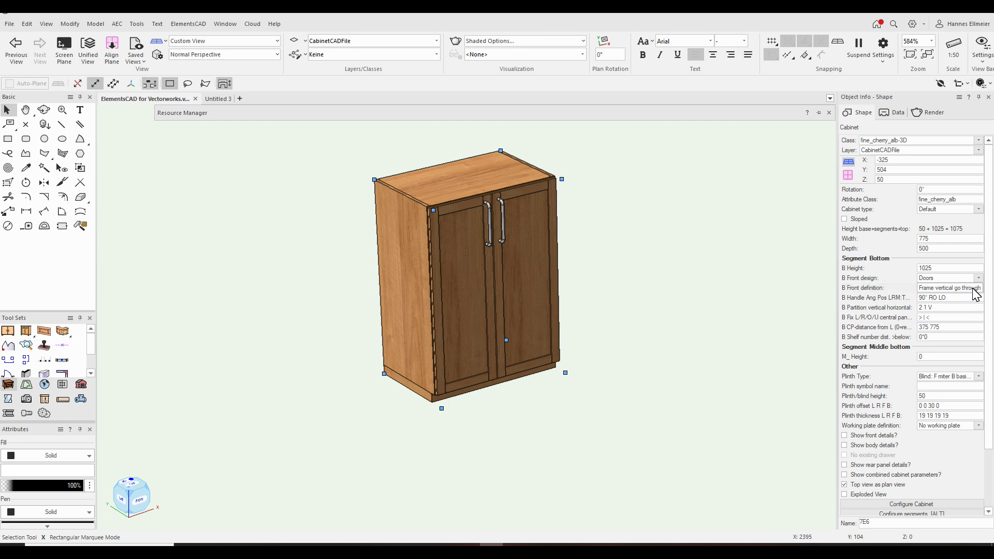
{"action": "left_click", "coordinate": [961, 289]}
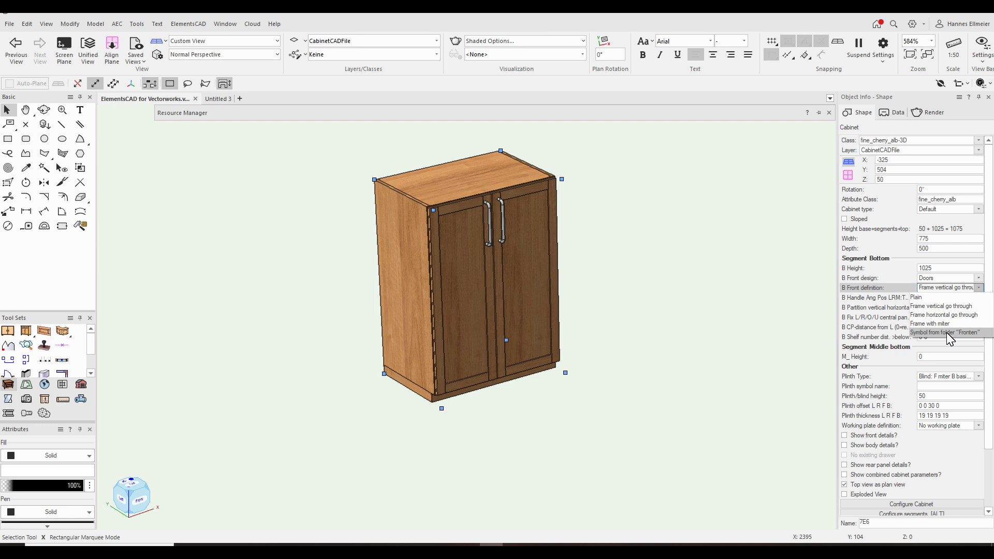
{"action": "left_click", "coordinate": [961, 288]}
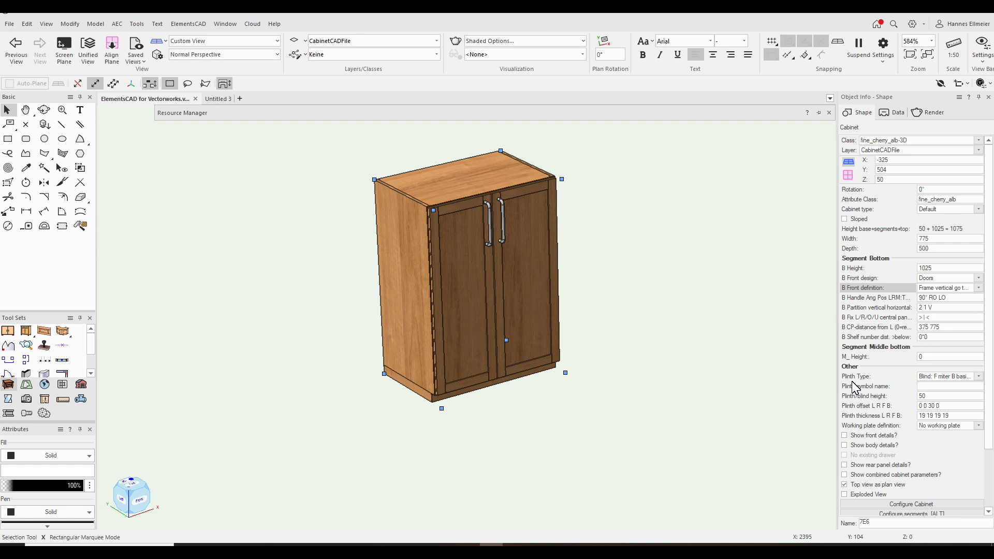
Add a middle bottom segment with a height of 200 and set its front design to Drawers.
{"action": "left_click", "coordinate": [944, 356]}
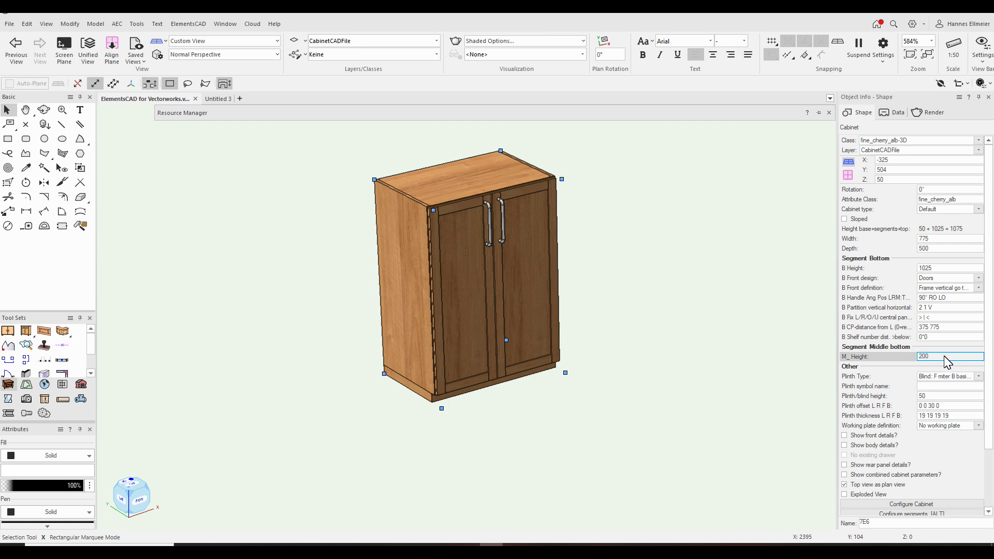
{"action": "key", "text": "Return"}
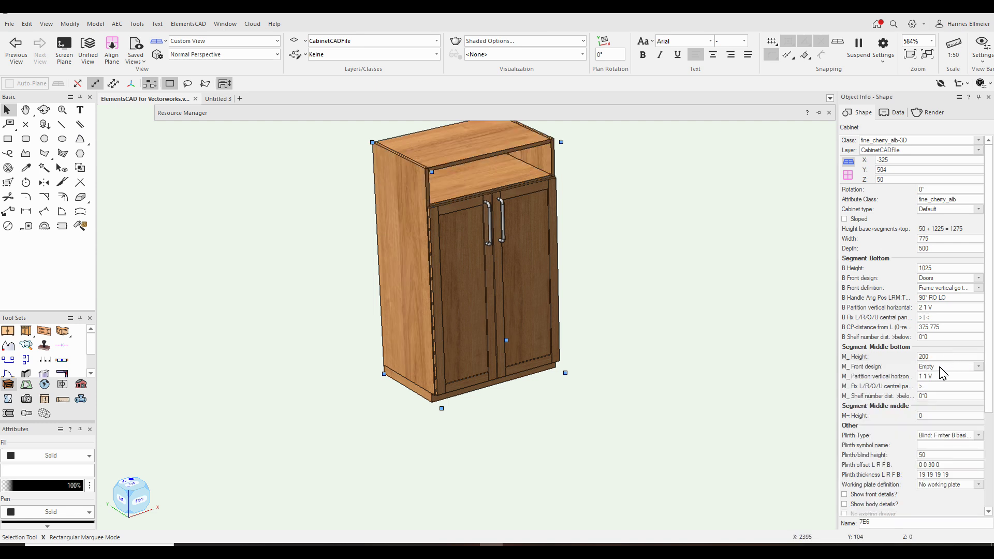
{"action": "left_click", "coordinate": [944, 366]}
{"action": "left_click", "coordinate": [939, 395]}
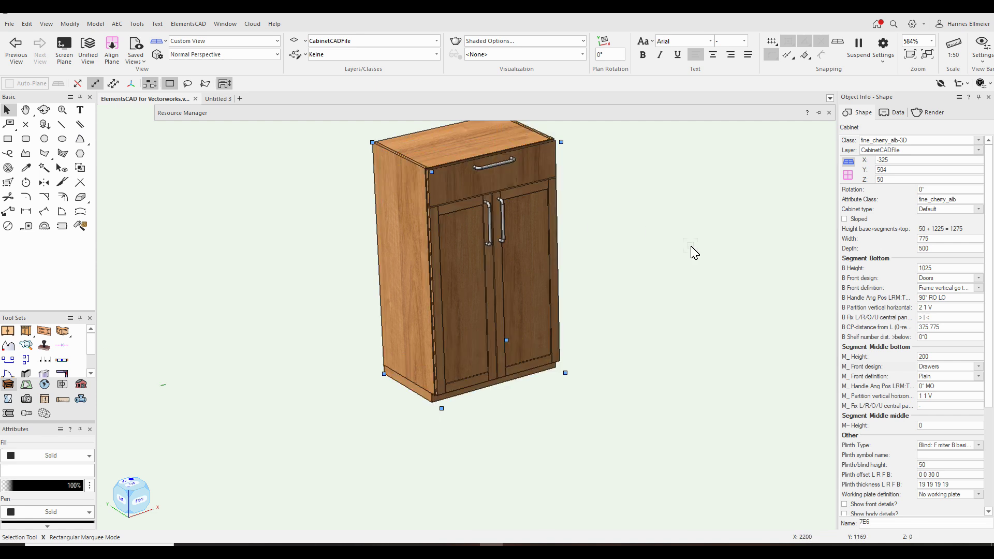
Set the bottom segment's front definition to Plain and its shelf number to 2.
{"action": "left_click", "coordinate": [951, 288]}
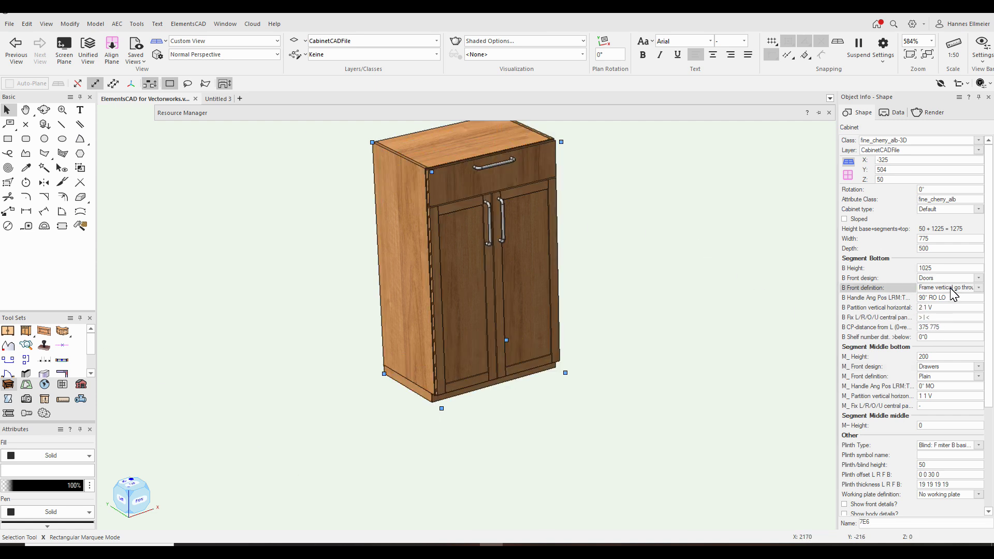
{"action": "left_click", "coordinate": [847, 293]}
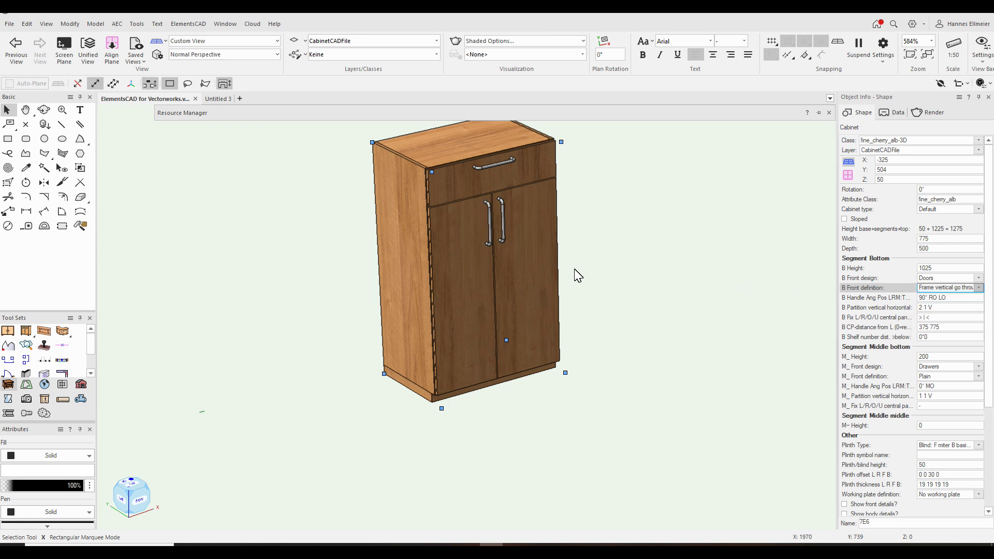
{"action": "left_click", "coordinate": [932, 337]}
{"action": "type", "text": "2"}
{"action": "key", "text": "Return"}
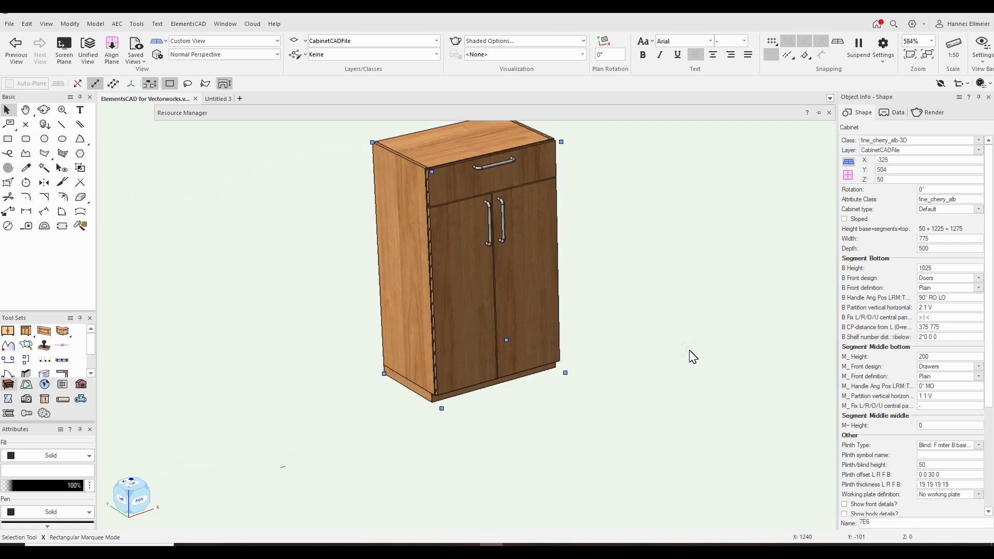
{"action": "key", "text": "h"}
{"action": "left_click_drag", "start_coordinate": [632, 288], "coordinate": [630, 318]}
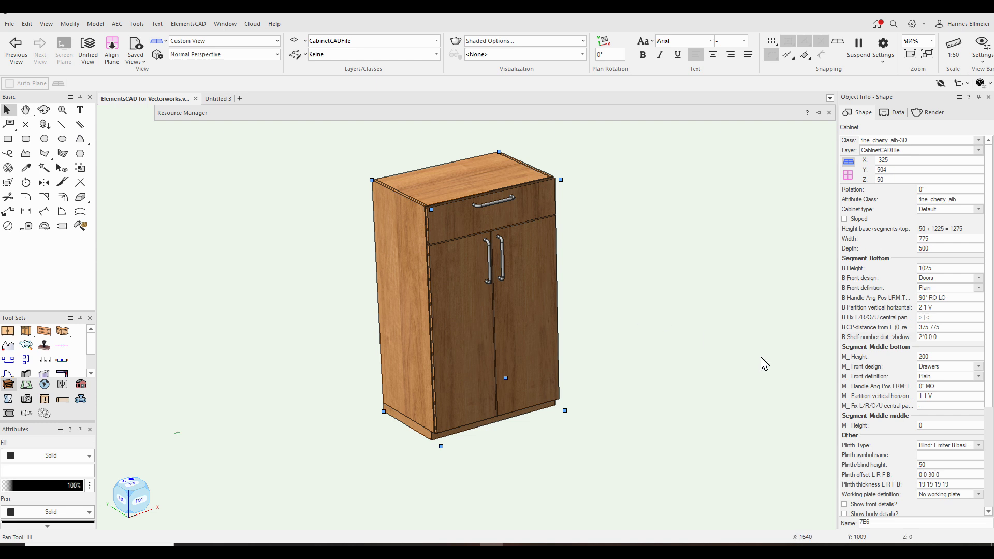
{"action": "key", "text": "x"}
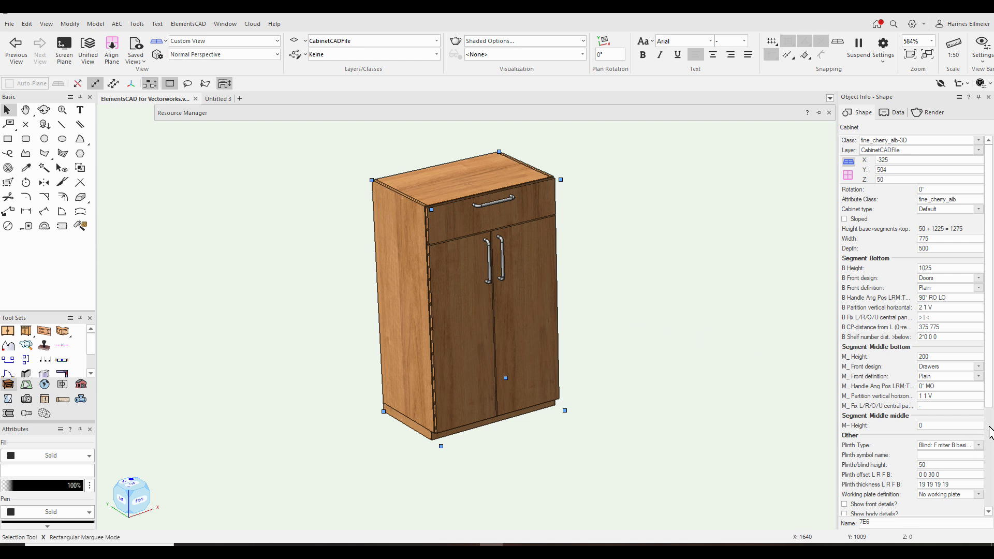
Set the fronts of the bottom and middle bottom segments from overlying to flush closing, then save the document.
{"action": "left_click_drag", "start_coordinate": [990, 414], "coordinate": [990, 492]}
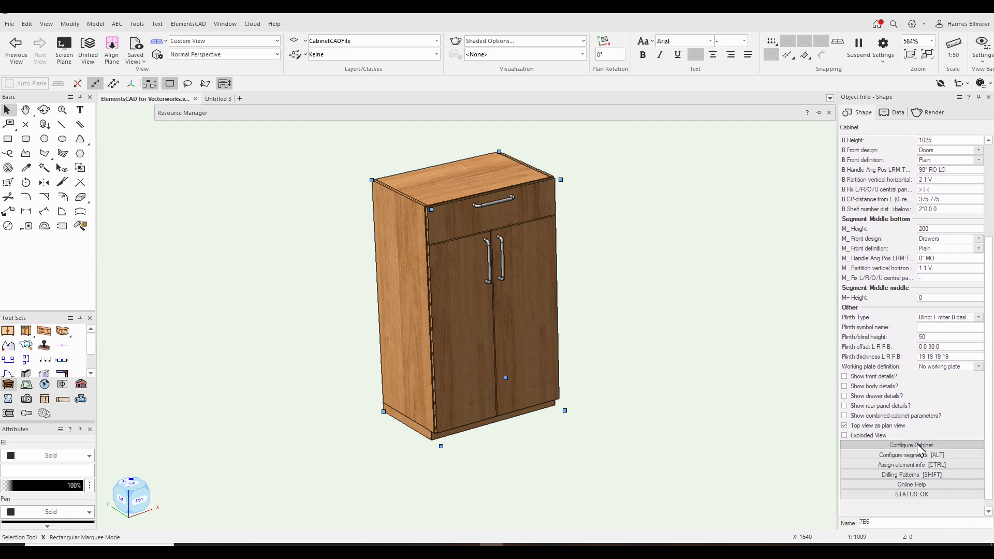
{"action": "left_click", "coordinate": [914, 445]}
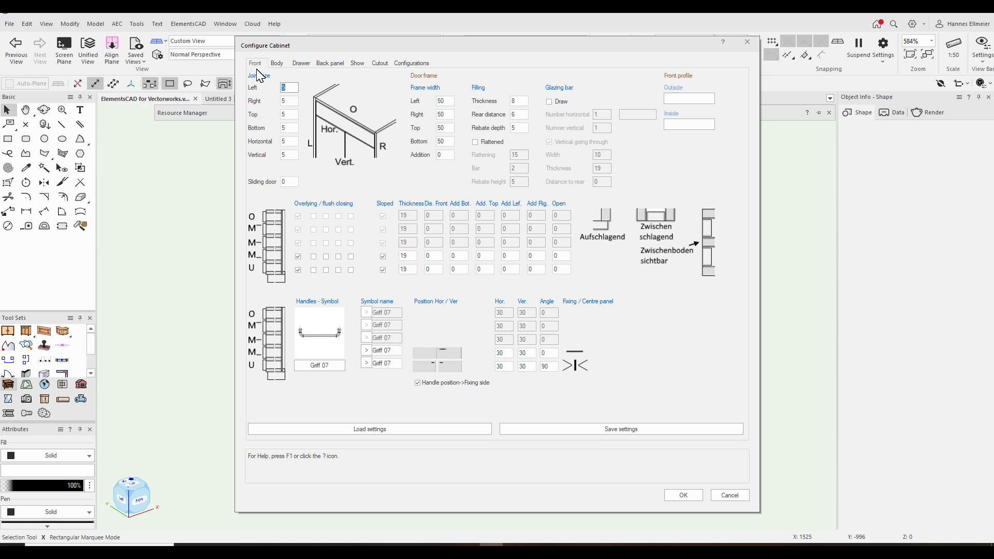
{"action": "left_click", "coordinate": [298, 269]}
{"action": "left_click", "coordinate": [297, 256]}
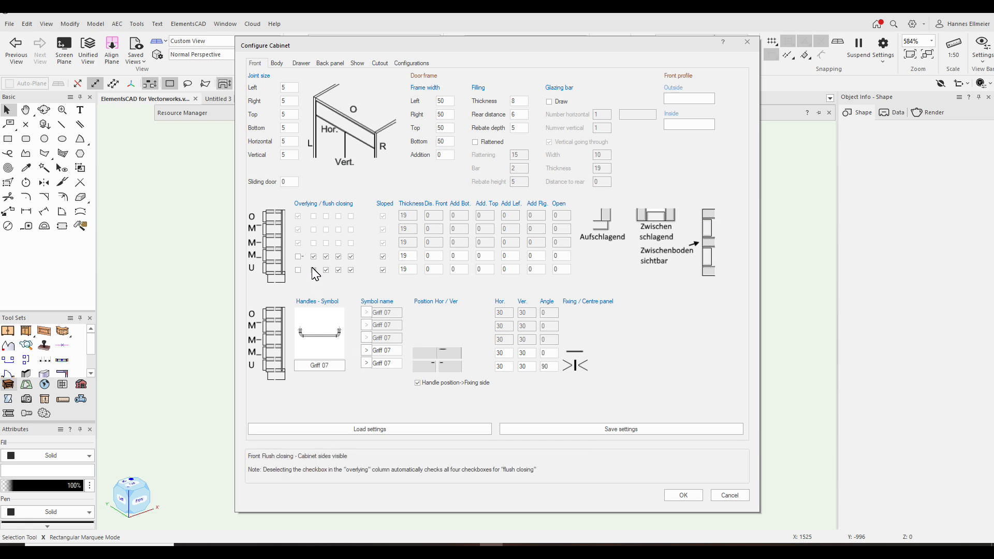
{"action": "left_click", "coordinate": [682, 496]}
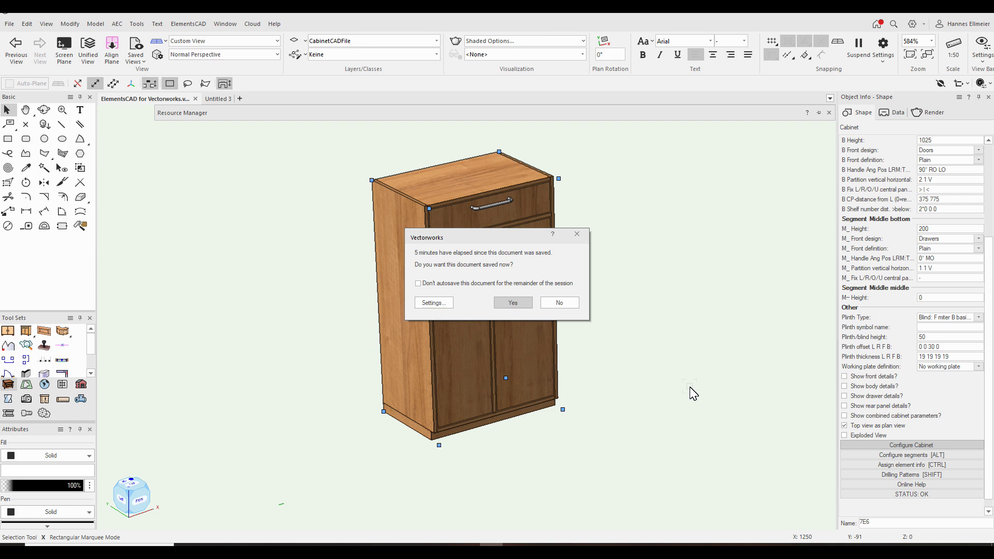
{"action": "left_click", "coordinate": [518, 303]}
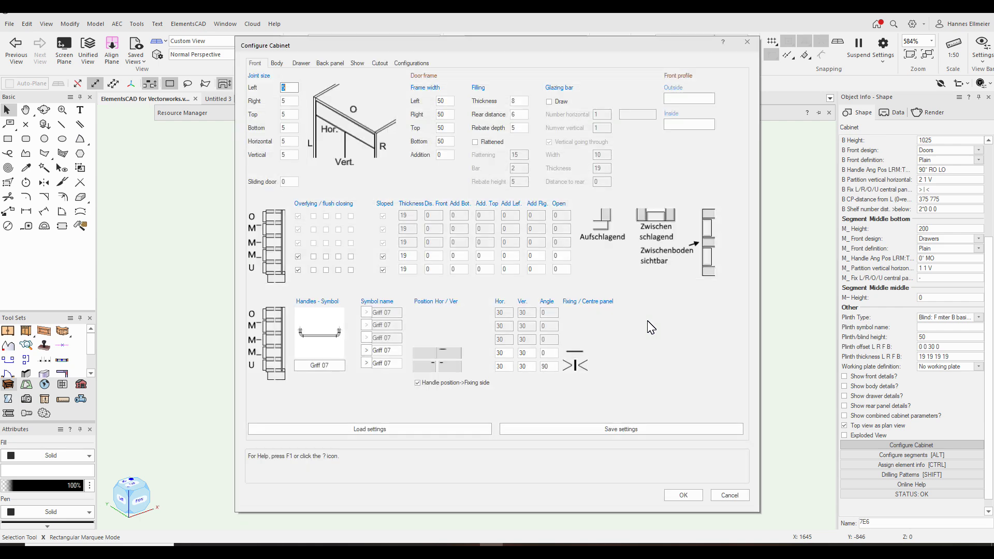
Set the front handle symbol to Griff 05 and switch the bottom segment's centre panel off and back on.
{"action": "left_click", "coordinate": [321, 369]}
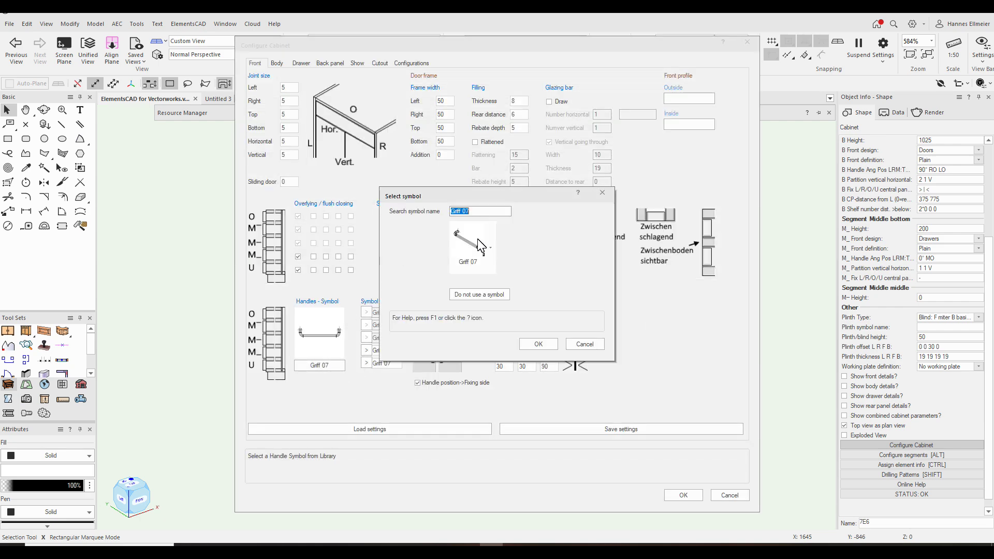
{"action": "left_click", "coordinate": [480, 244]}
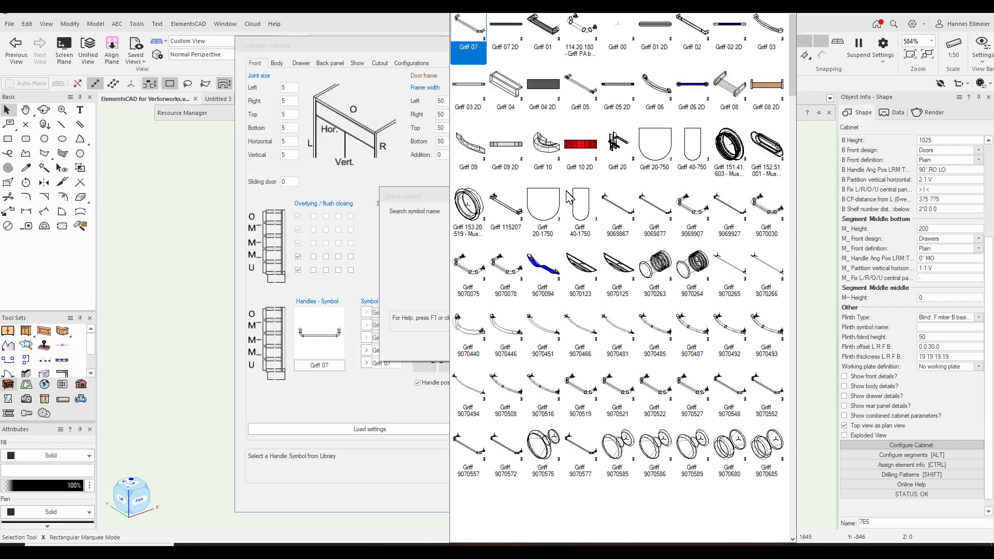
{"action": "left_click", "coordinate": [580, 86]}
{"action": "left_click", "coordinate": [538, 345]}
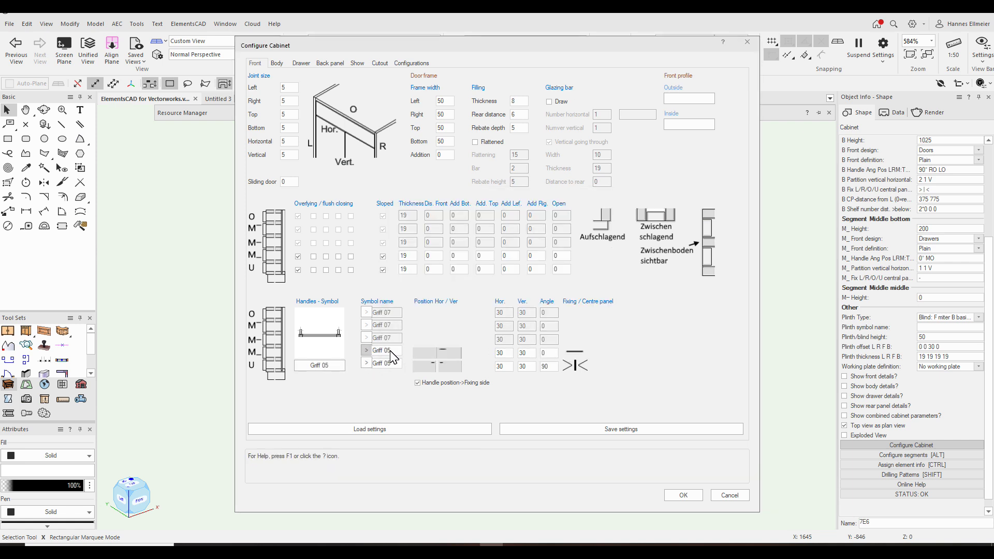
{"action": "left_click", "coordinate": [576, 368]}
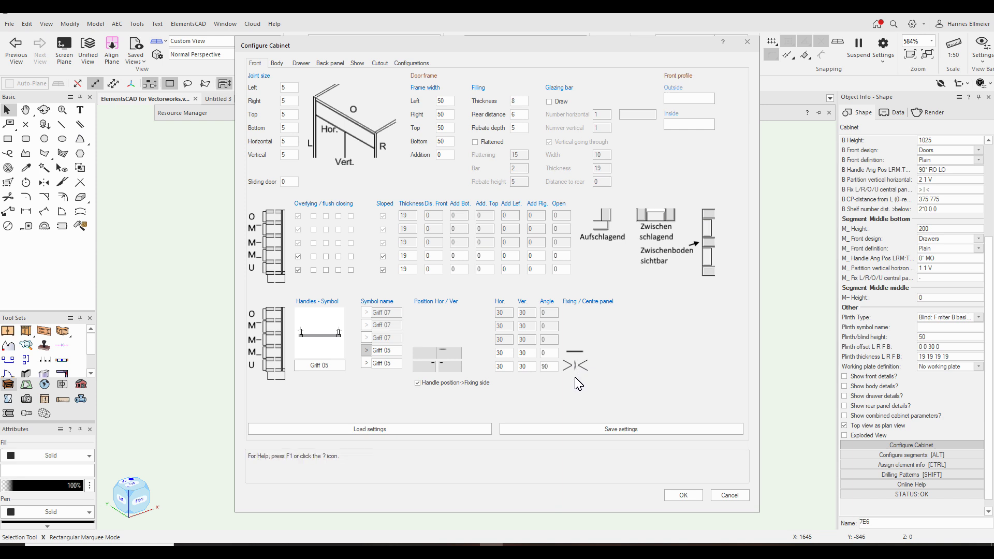
{"action": "left_click", "coordinate": [576, 366]}
Assign Profile HK3 as the outside front profile and inspect the cabinet's upper front corner.
{"action": "left_click", "coordinate": [678, 104]}
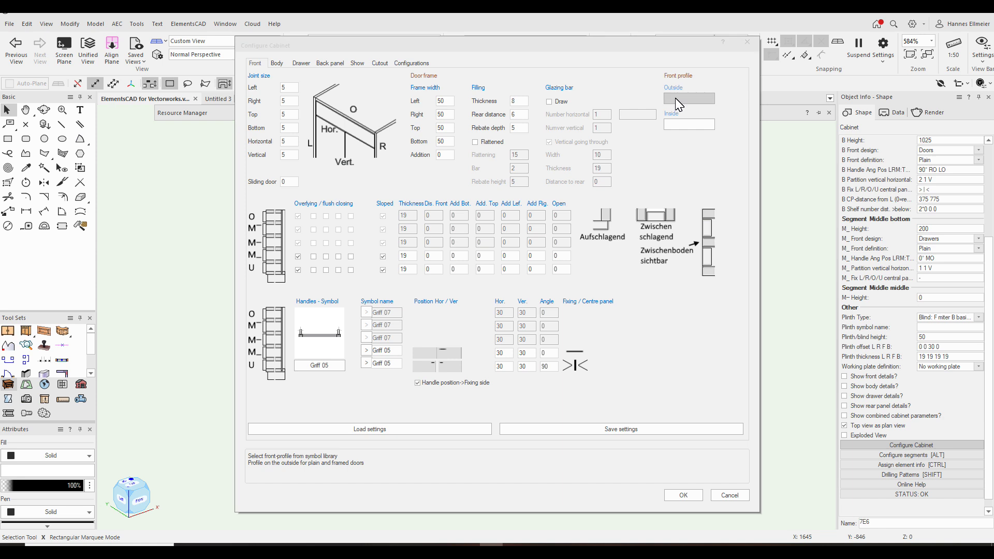
{"action": "left_click", "coordinate": [476, 258]}
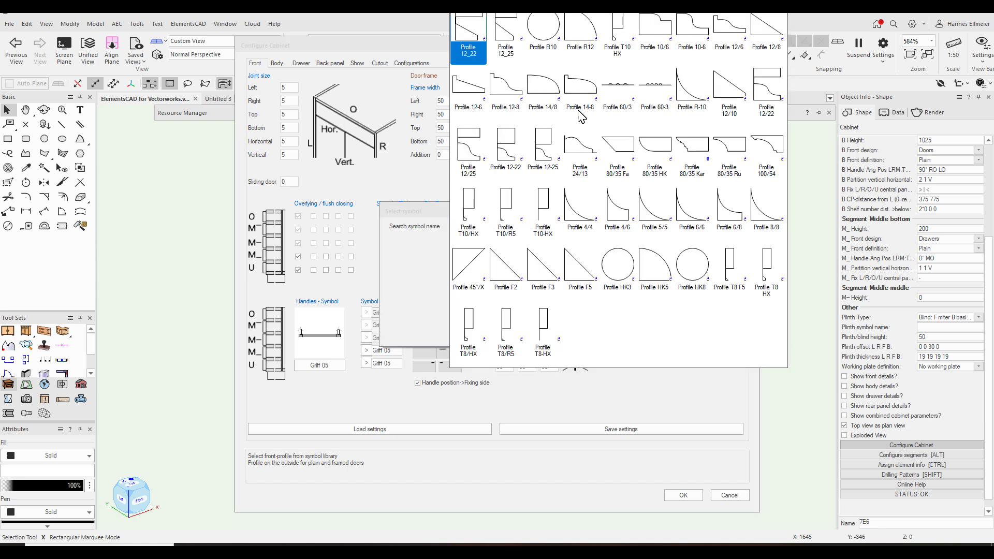
{"action": "left_click", "coordinate": [618, 265]}
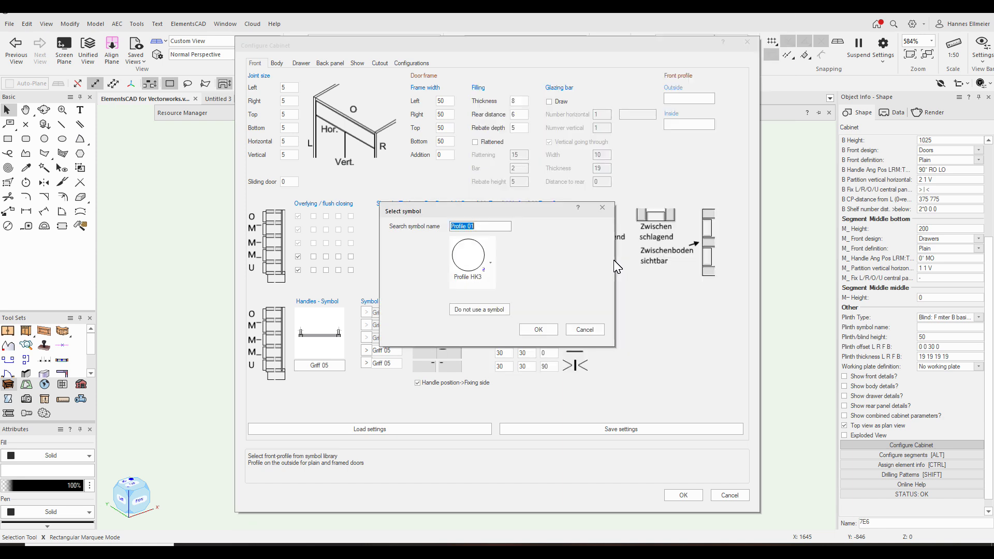
{"action": "left_click", "coordinate": [538, 330]}
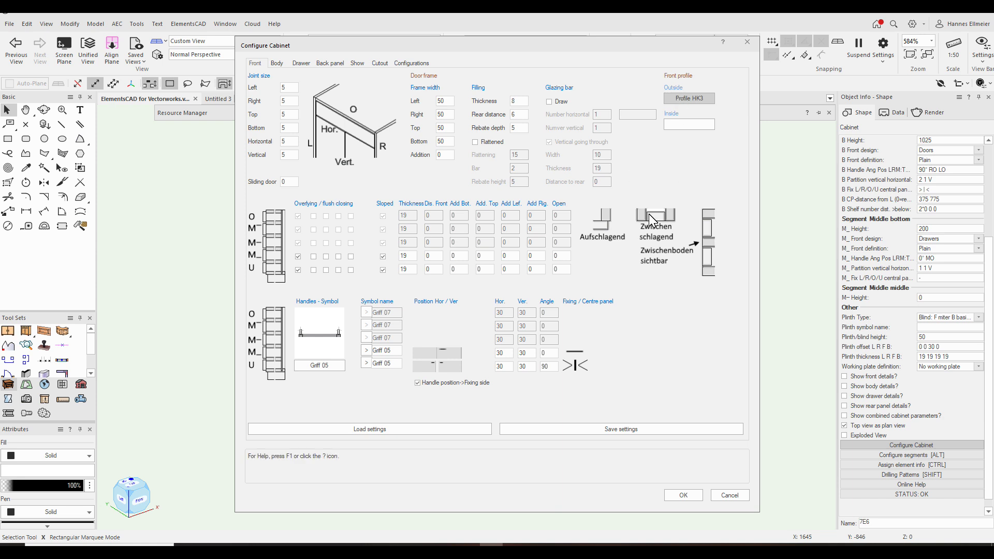
{"action": "left_click", "coordinate": [689, 498]}
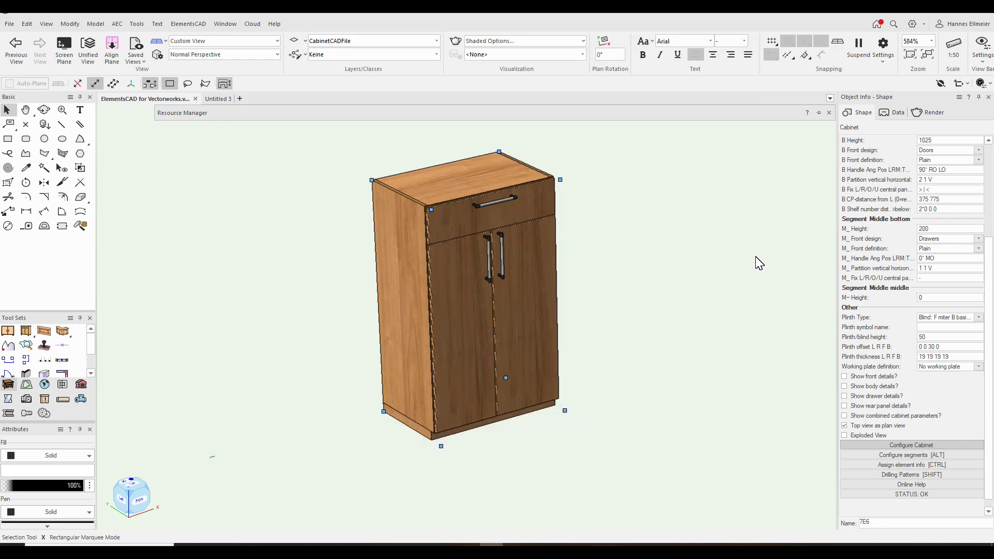
{"action": "scroll", "coordinate": [404, 188], "scroll_direction": "up", "scroll_amount": 5}
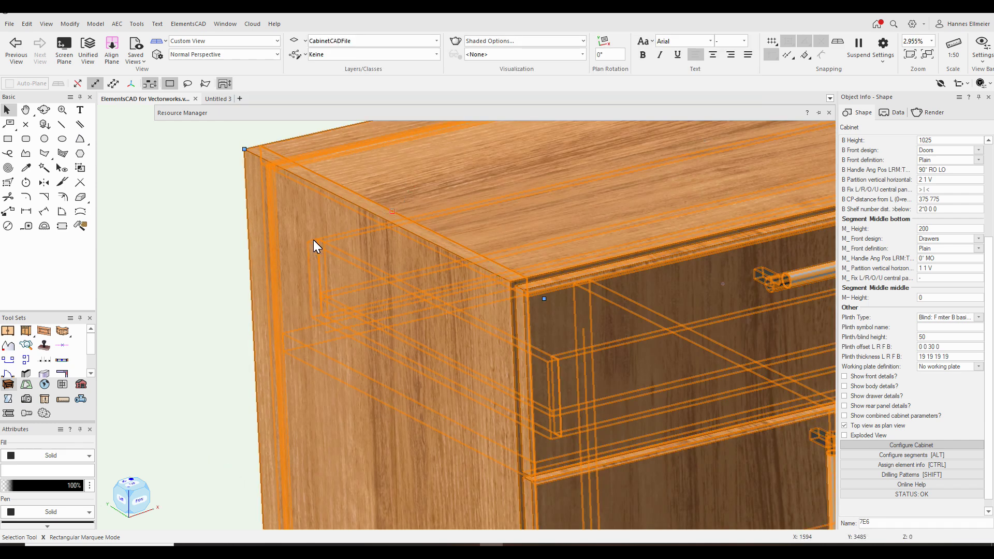
{"action": "scroll", "coordinate": [202, 222], "scroll_direction": "down", "scroll_amount": 5}
{"action": "middle_click_drag", "start_coordinate": [267, 181], "coordinate": [448, 179]}
{"action": "key", "text": "x"}
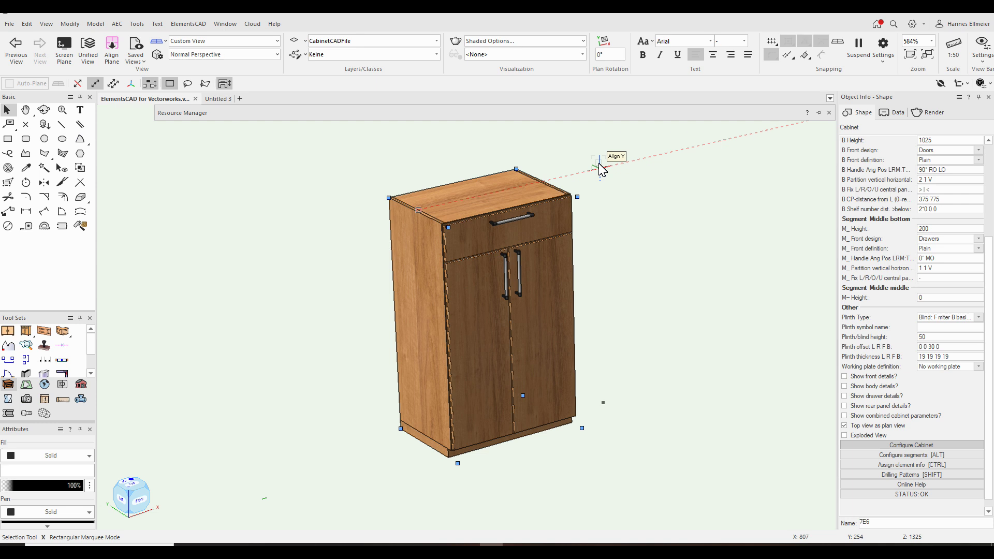
Replace the cabinet's ceiling panel with upright strips 120 deep and mitre one upper corner of the body.
{"action": "double_click", "coordinate": [563, 203]}
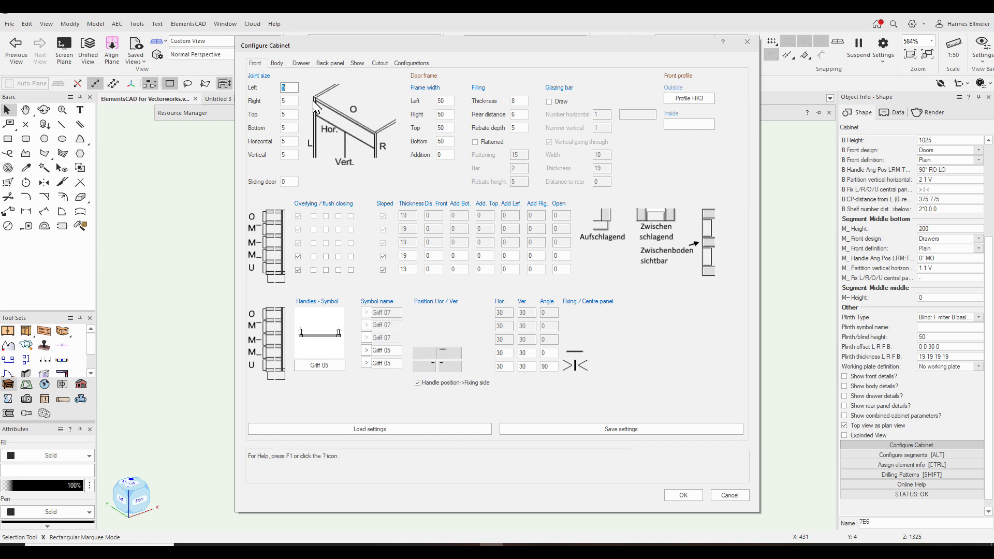
{"action": "left_click", "coordinate": [278, 65]}
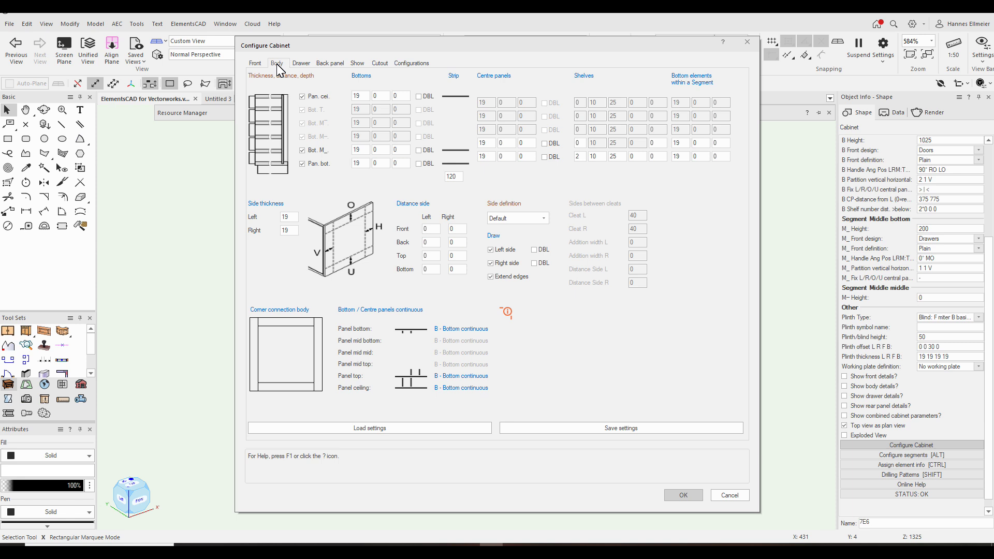
{"action": "left_click", "coordinate": [457, 97]}
{"action": "left_click_drag", "start_coordinate": [479, 49], "coordinate": [538, 51]}
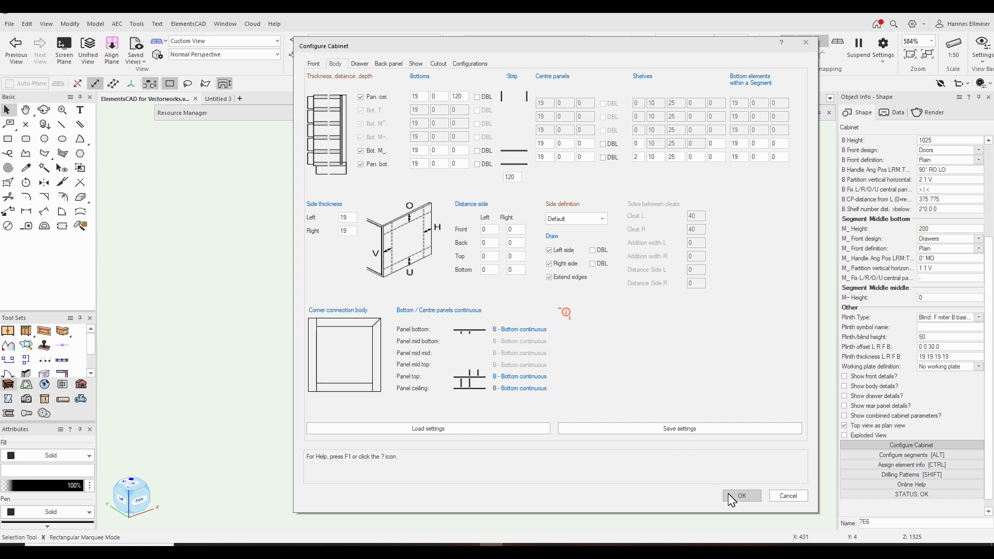
{"action": "left_click", "coordinate": [742, 496]}
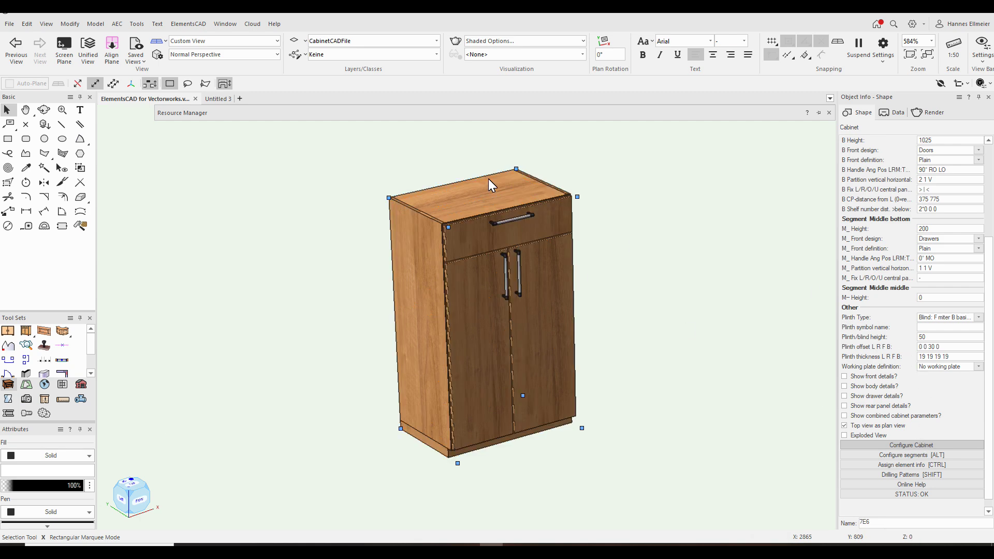
Remove the outside front profile from the cabinet fronts.
{"action": "double_click", "coordinate": [580, 172]}
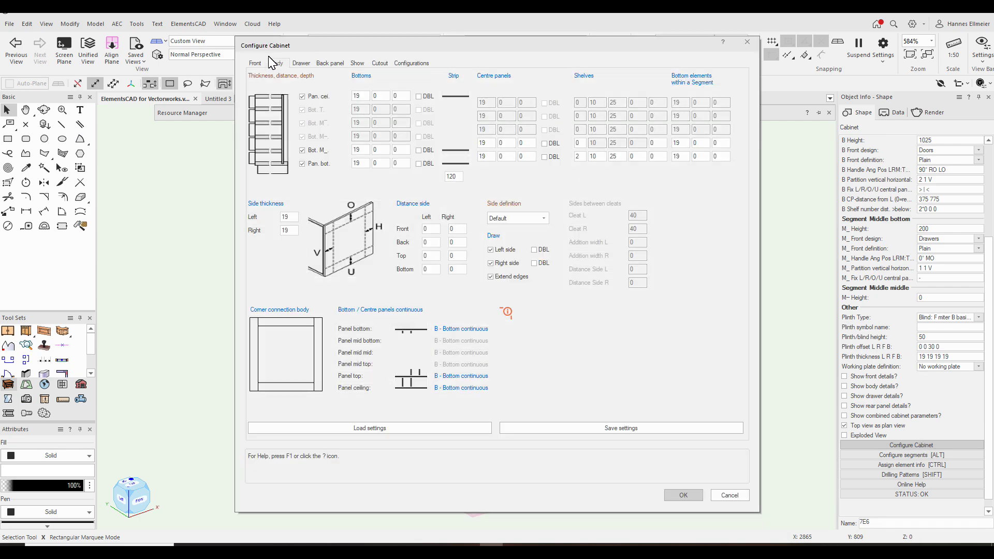
{"action": "left_click", "coordinate": [256, 63]}
{"action": "left_click", "coordinate": [689, 98]}
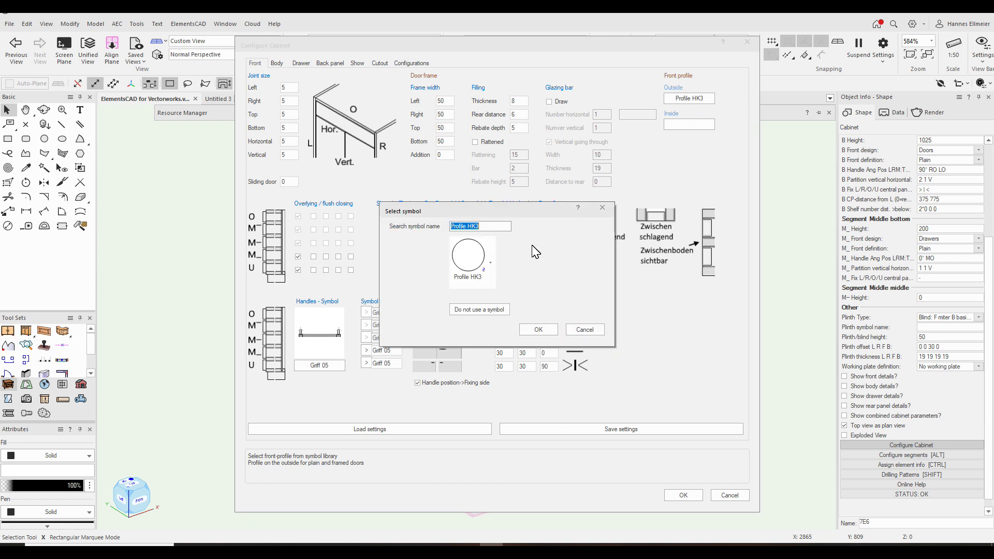
{"action": "left_click", "coordinate": [490, 311]}
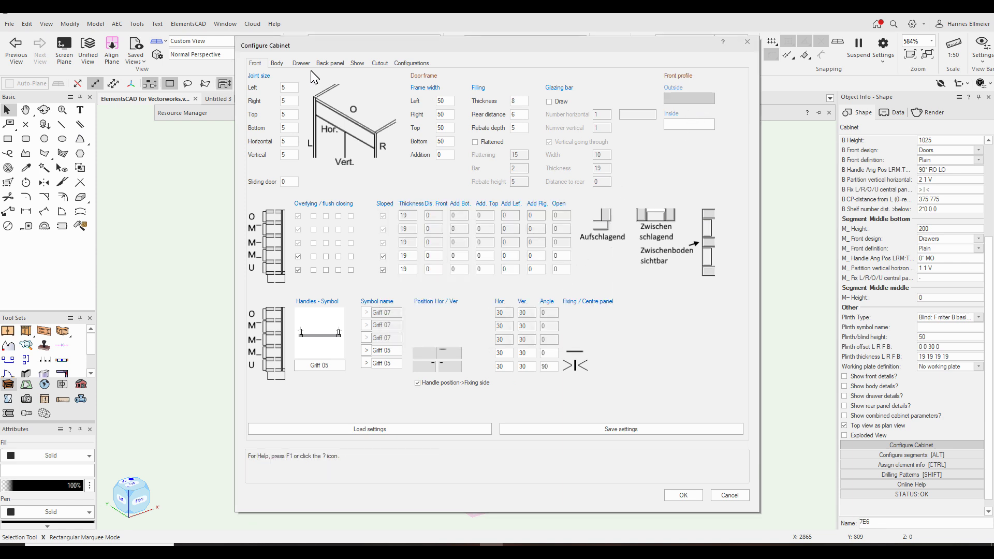
Assign the Korpusschiene_Blum_Antaro guiding system to the middle bottom segment's drawer with a notch depth of 16, and review the back panel settings.
{"action": "left_click", "coordinate": [277, 63]}
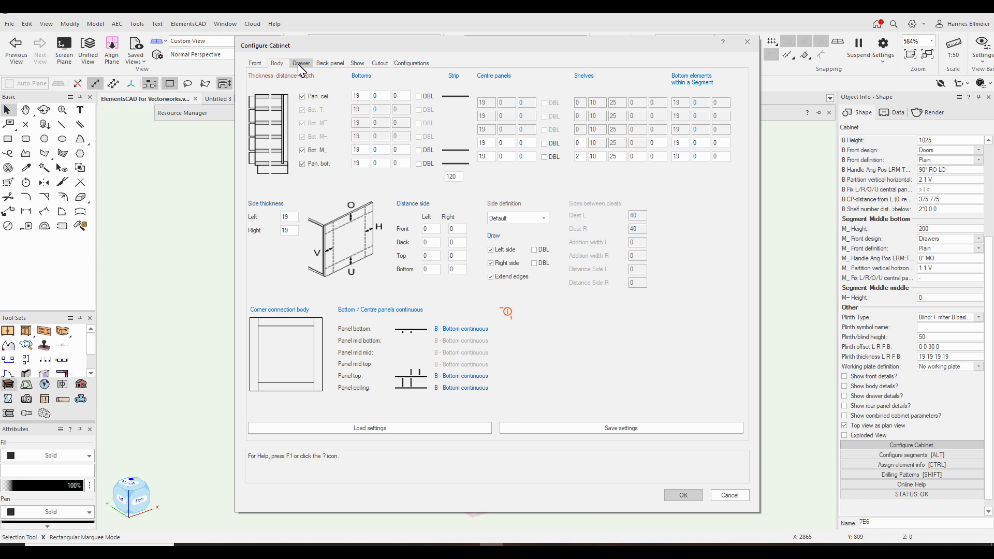
{"action": "left_click", "coordinate": [301, 63]}
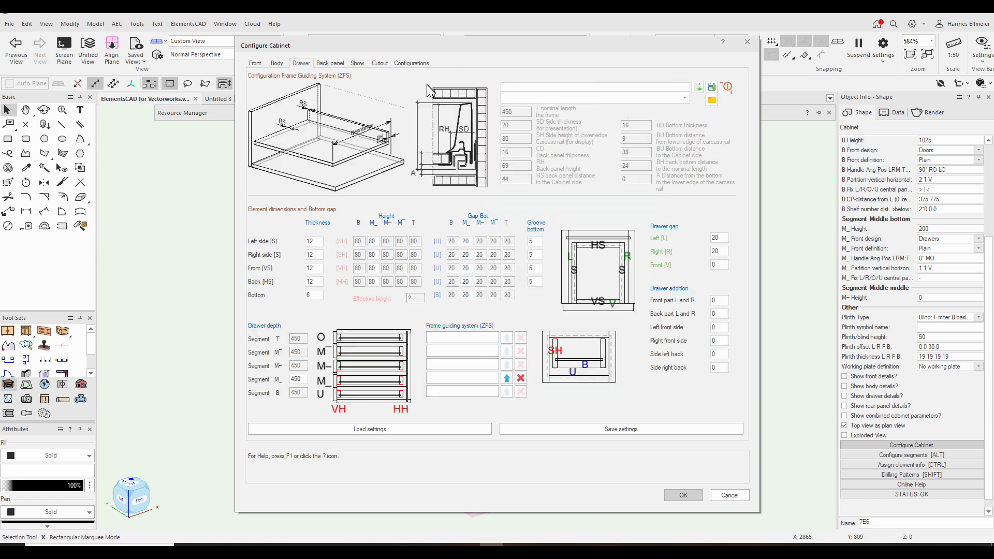
{"action": "left_click", "coordinate": [561, 97]}
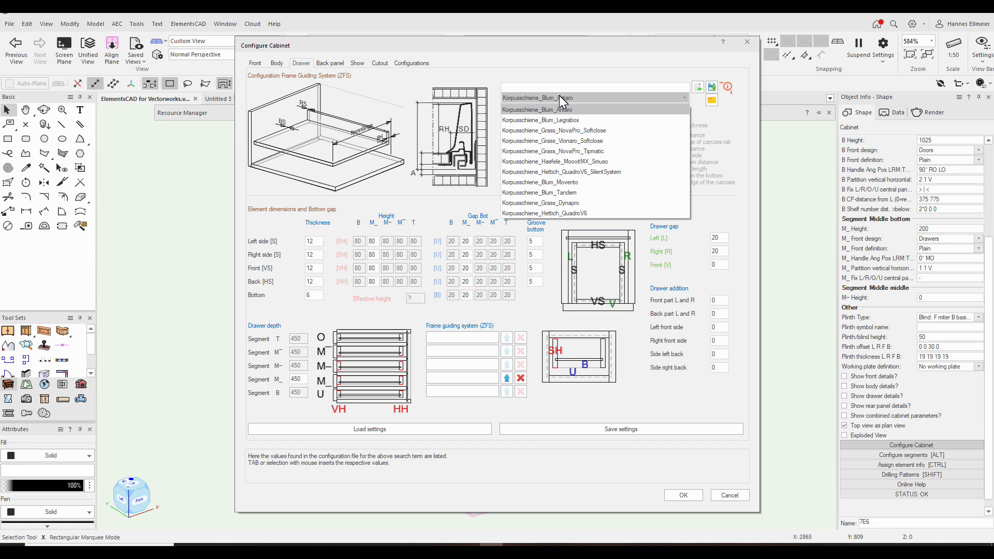
{"action": "left_click", "coordinate": [559, 95]}
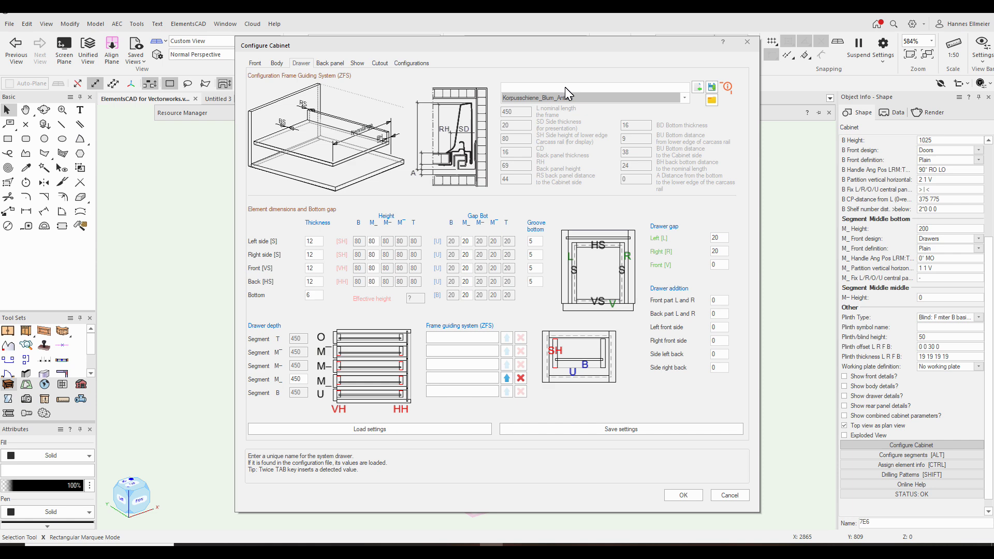
{"action": "left_click", "coordinate": [477, 379]}
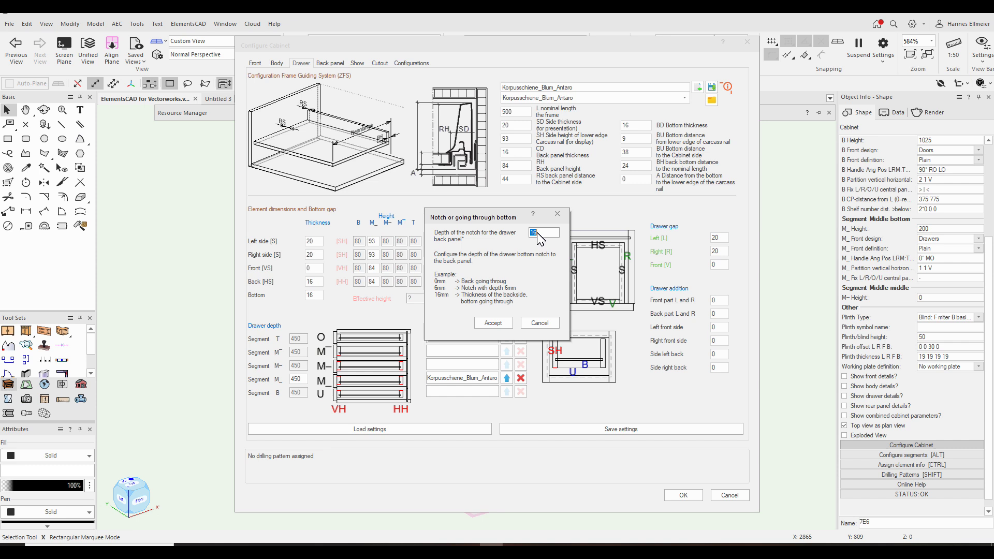
{"action": "left_click", "coordinate": [493, 323]}
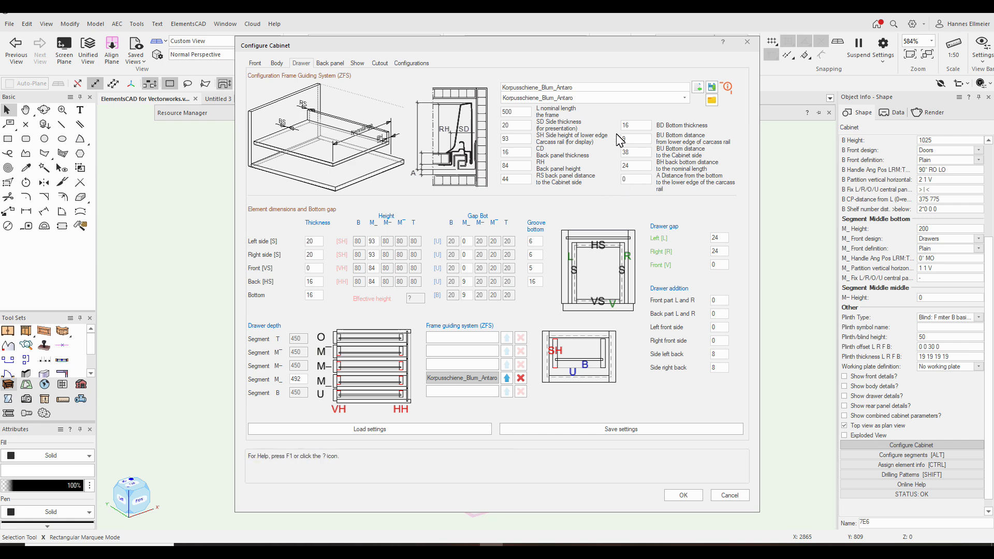
{"action": "left_click", "coordinate": [330, 63]}
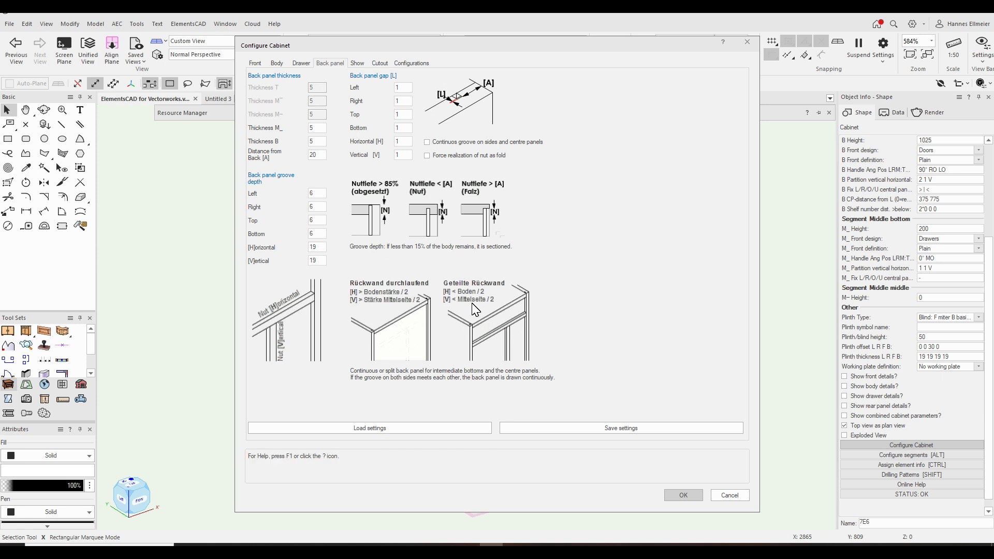
{"action": "left_click", "coordinate": [318, 194]}
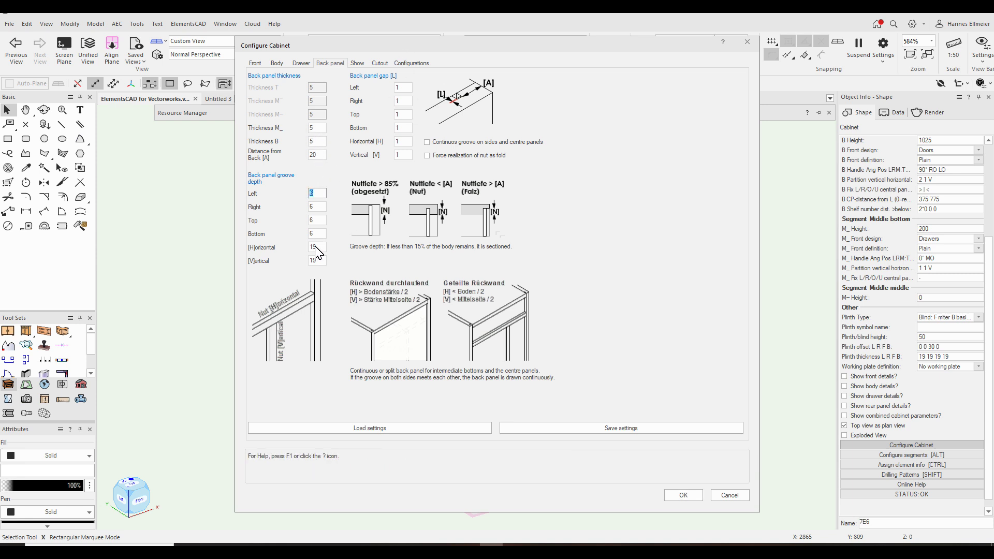
Apply the handle-free front configuration with shell-type handle cutouts 62 high, 22 deep, radius 10 and handle thickness 2, and inspect the front.
{"action": "left_click", "coordinate": [410, 64]}
{"action": "left_click_drag", "start_coordinate": [432, 45], "coordinate": [342, 27]}
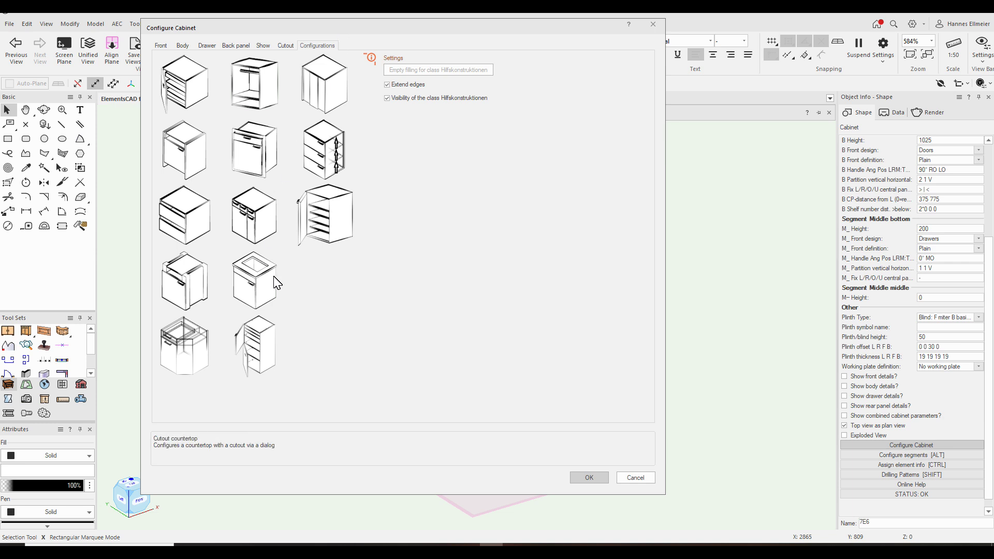
{"action": "left_click", "coordinate": [198, 226]}
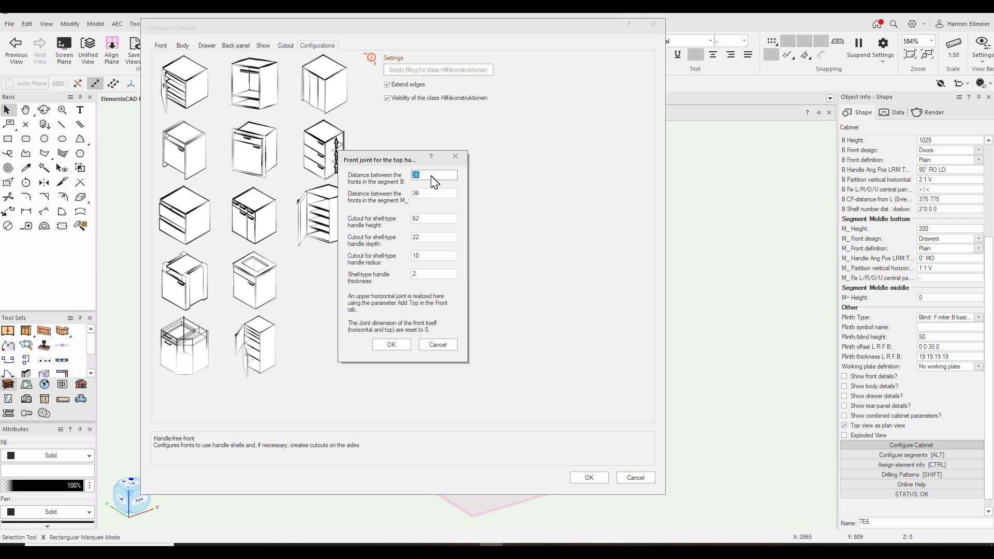
{"action": "left_click", "coordinate": [397, 346]}
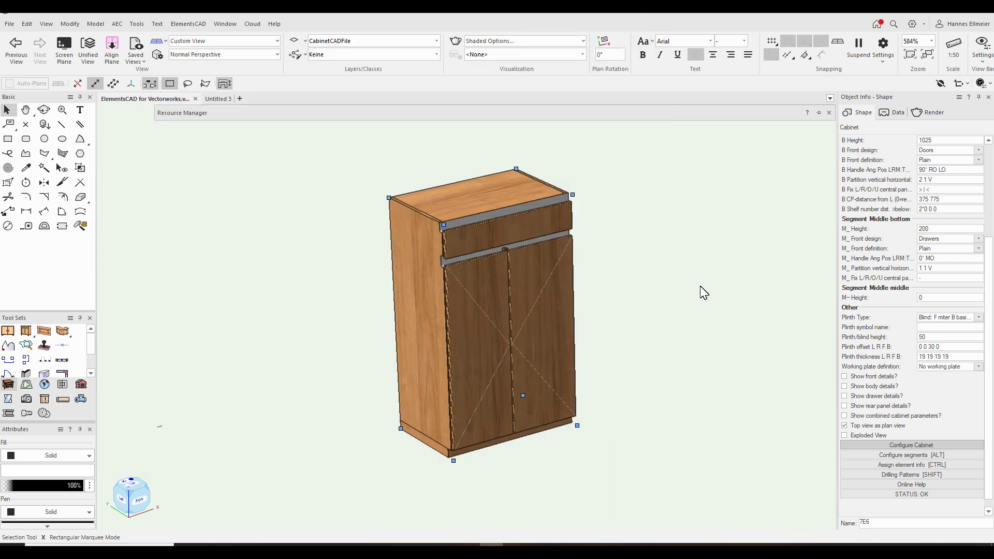
{"action": "scroll", "coordinate": [456, 215], "scroll_direction": "up", "scroll_amount": 4}
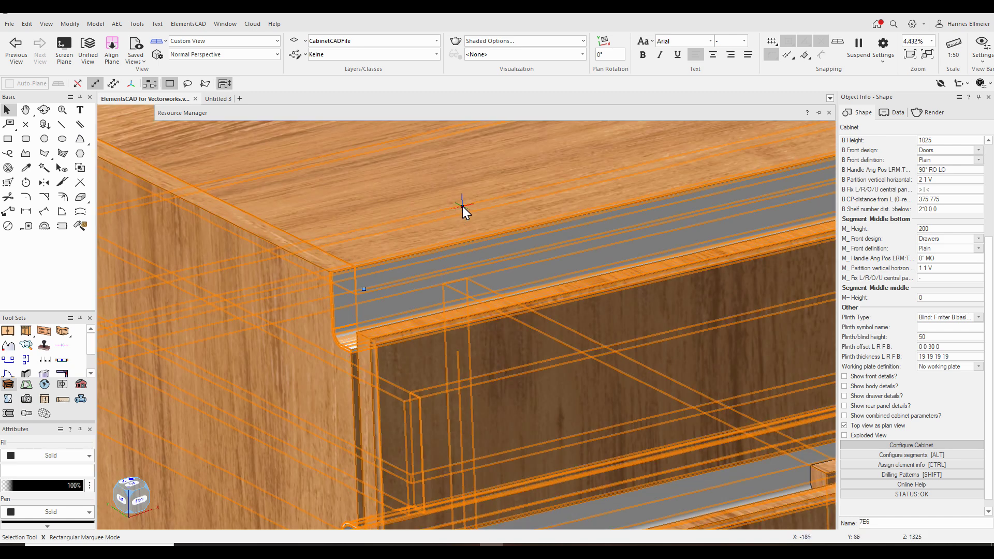
Review the cabinet's cutout entries 0 to 3 created for the handle shells, including dimensions, positions, radii and wall thicknesses, without changing them.
{"action": "scroll", "coordinate": [463, 206], "scroll_direction": "down", "scroll_amount": 1}
{"action": "scroll", "coordinate": [457, 215], "scroll_direction": "up", "scroll_amount": 3}
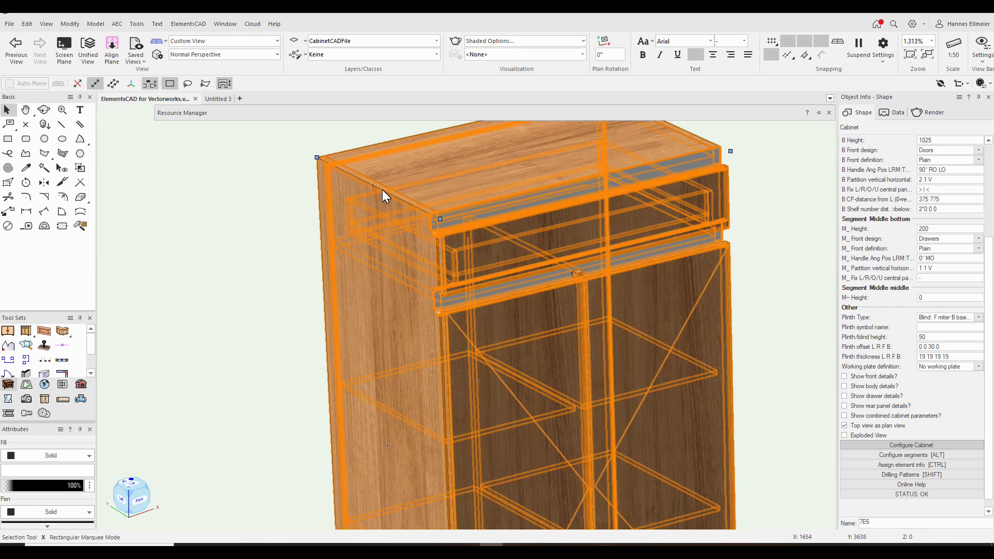
{"action": "double_click", "coordinate": [437, 223]}
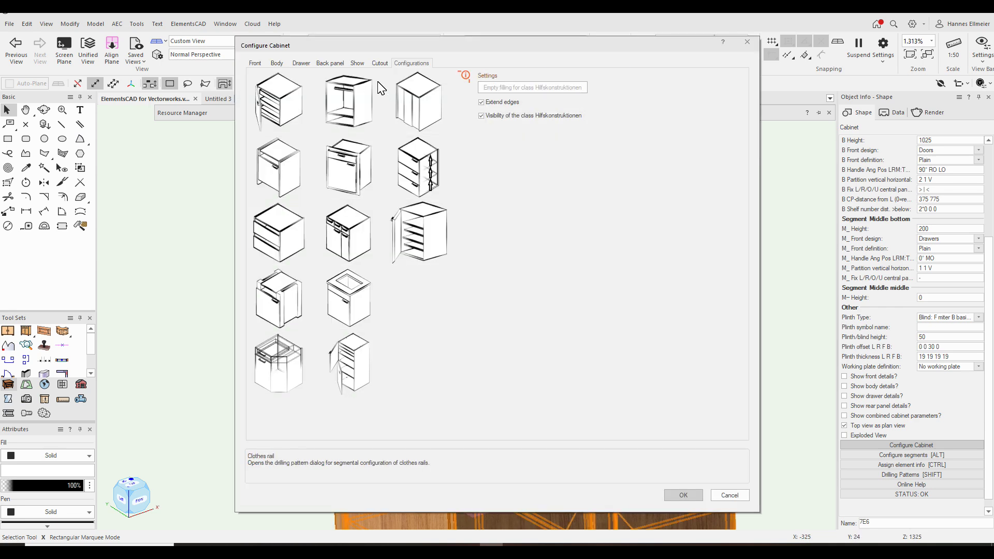
{"action": "left_click", "coordinate": [380, 65]}
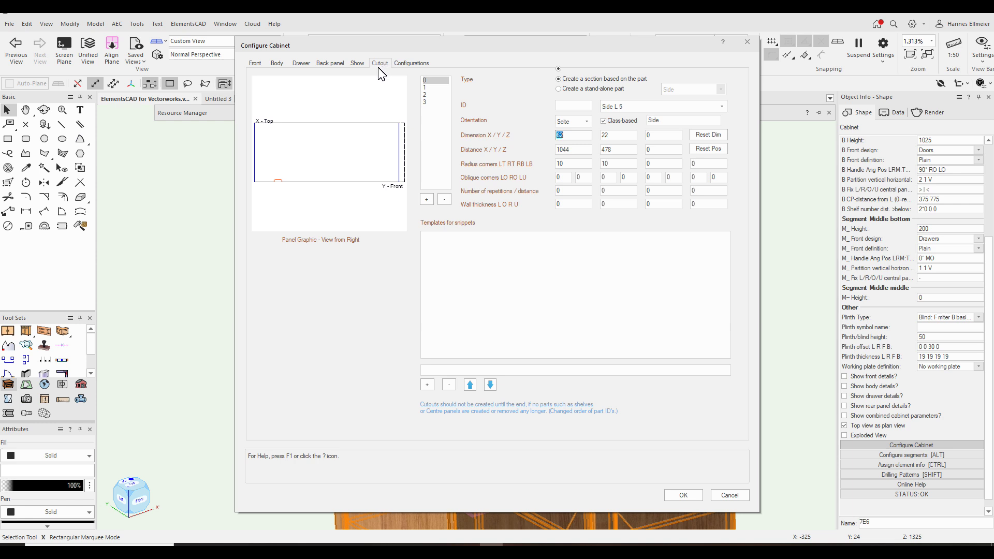
{"action": "left_click", "coordinate": [425, 87]}
{"action": "left_click", "coordinate": [428, 95]}
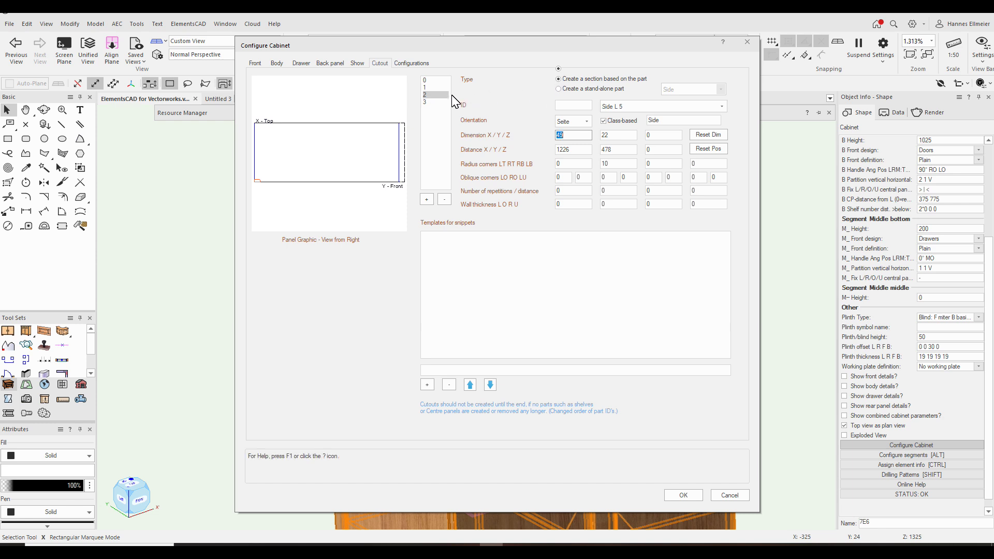
{"action": "left_click", "coordinate": [429, 102]}
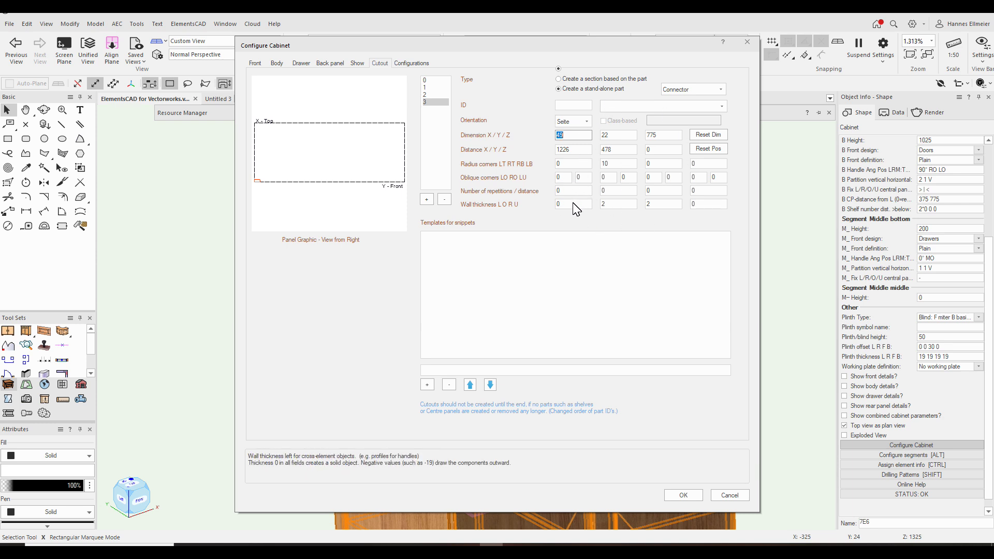
{"action": "left_click", "coordinate": [730, 495]}
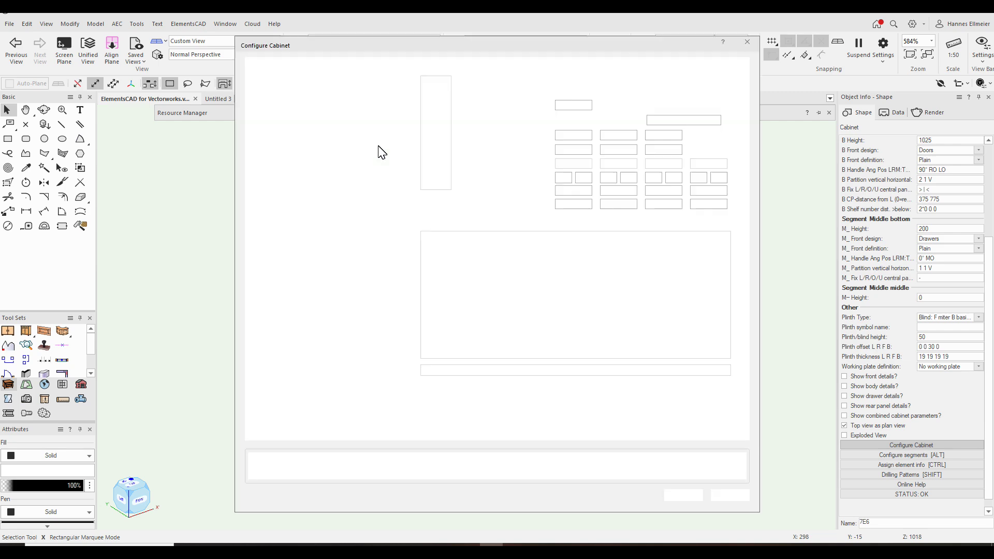
Add a worktop with a cutout to the cabinet, using upright strips, corner radius 50 and left distance 100.
{"action": "left_click", "coordinate": [412, 63]}
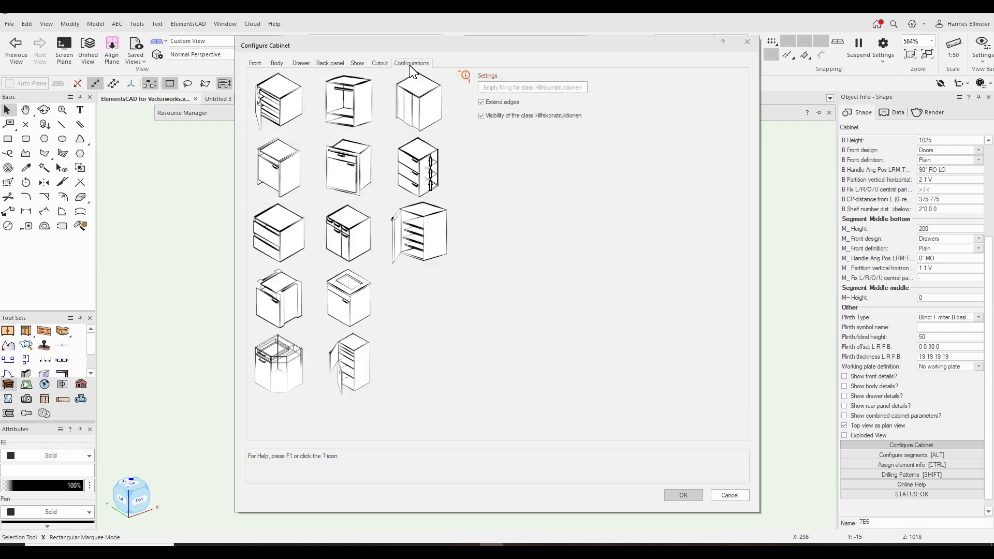
{"action": "left_click", "coordinate": [351, 302]}
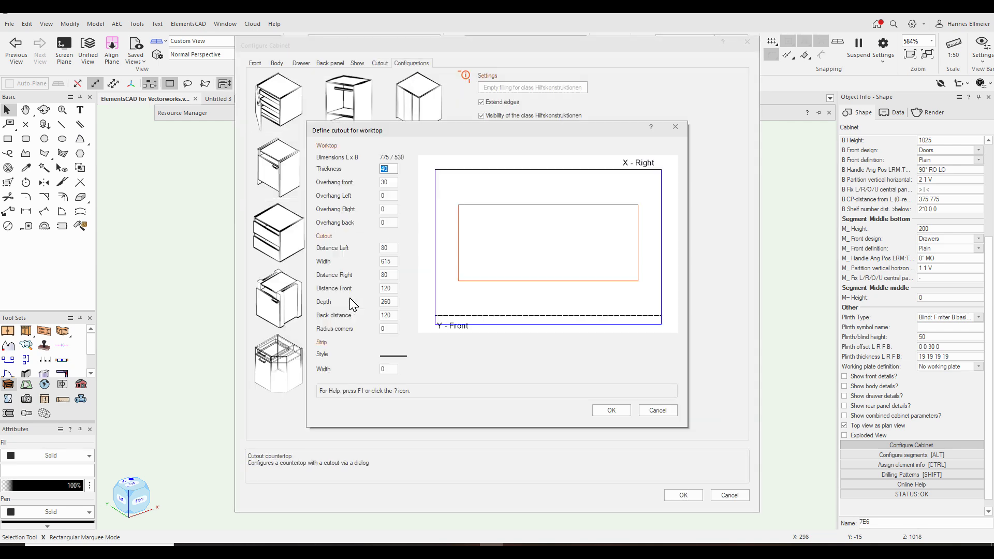
{"action": "left_click_drag", "start_coordinate": [504, 135], "coordinate": [574, 120]}
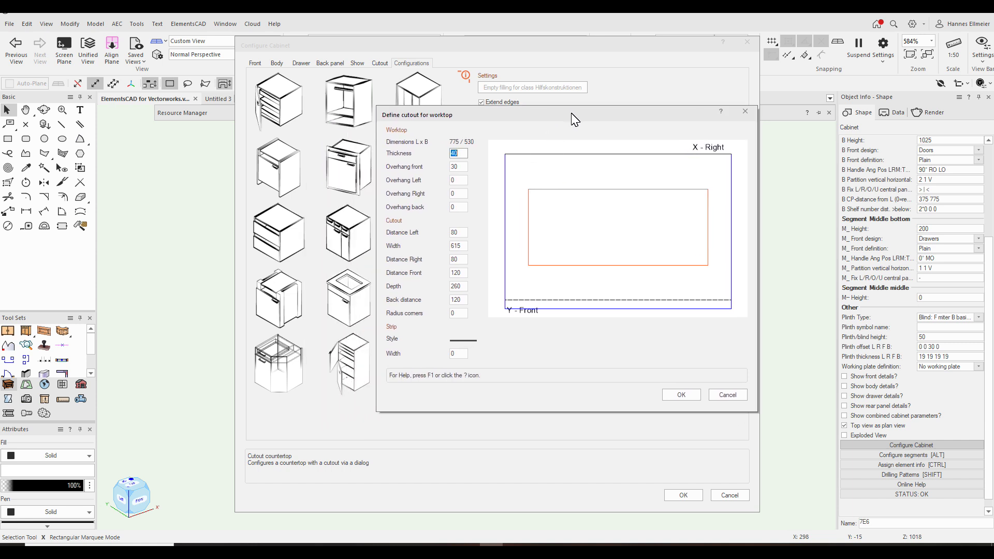
{"action": "left_click", "coordinate": [466, 341]}
{"action": "left_click", "coordinate": [466, 342]}
{"action": "left_click", "coordinate": [459, 314]}
{"action": "type", "text": "50"}
{"action": "left_click", "coordinate": [460, 235]}
{"action": "double_click", "coordinate": [459, 233]}
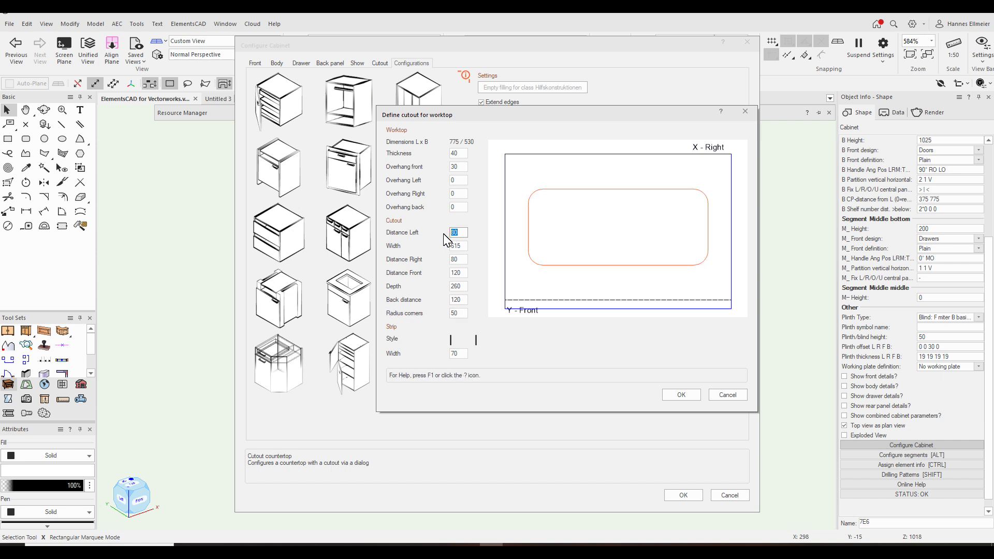
{"action": "type", "text": "100"}
{"action": "key", "text": "Return"}
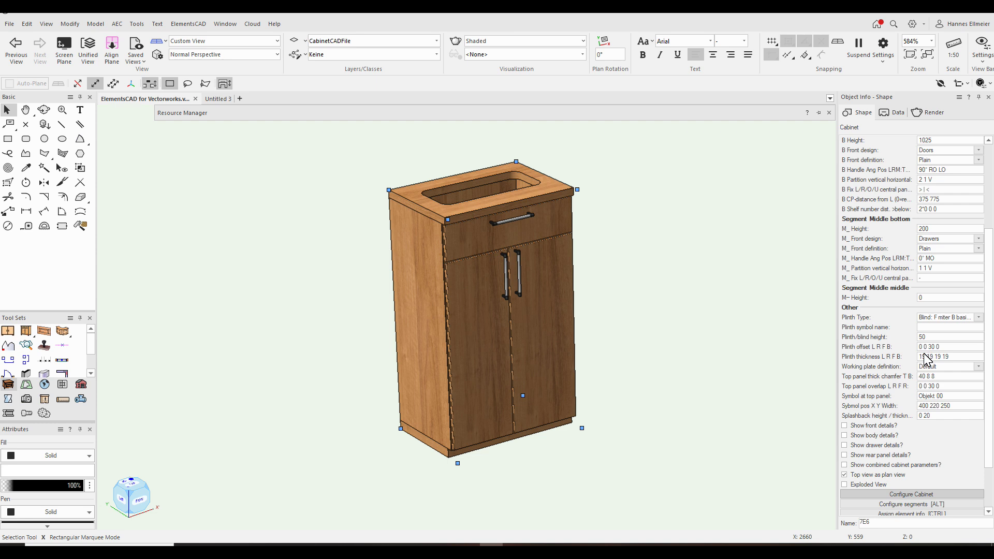
Try a top panel overlap of 0 800 30 0 to extend the worktop sideways, and undo it.
{"action": "left_click", "coordinate": [926, 387]}
{"action": "type", "text": "0"}
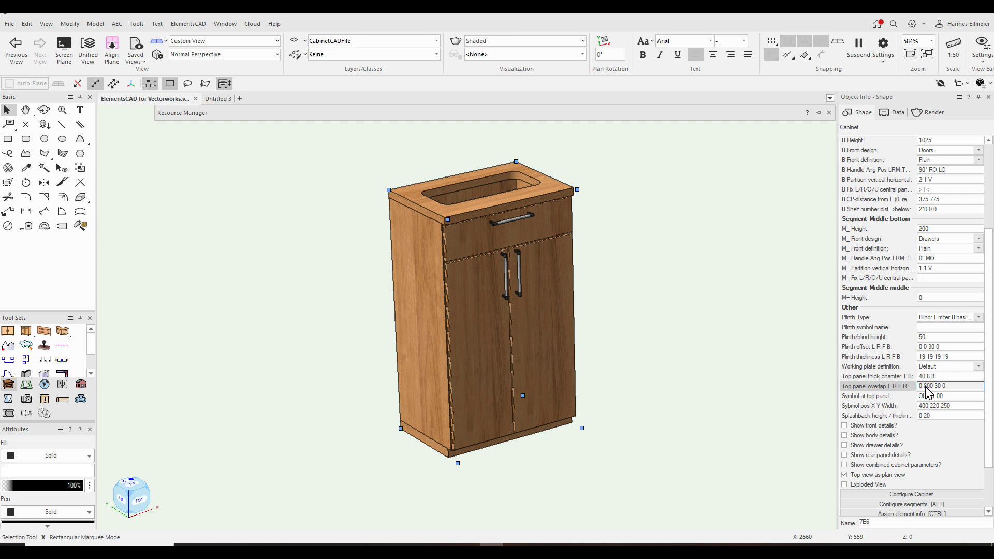
{"action": "key", "text": "Return"}
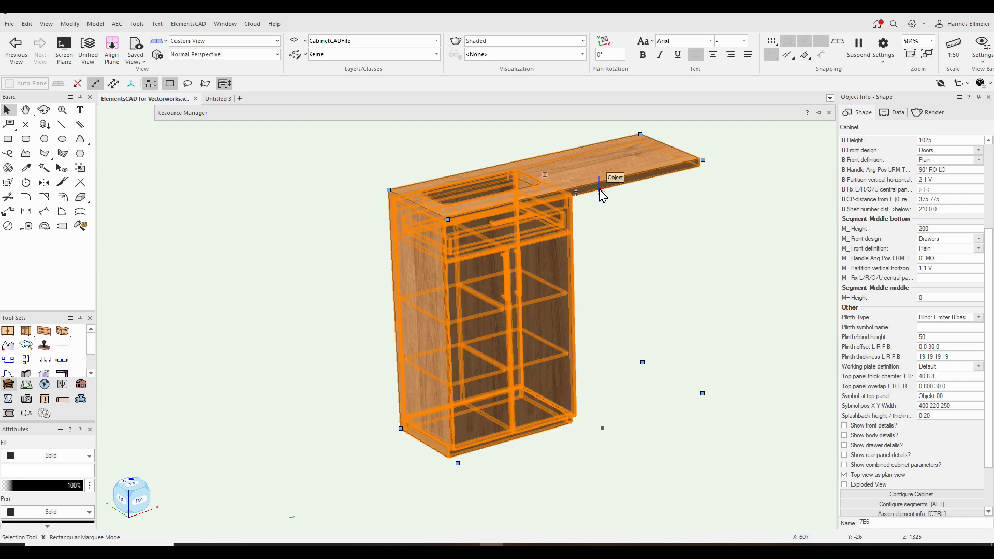
{"action": "key", "text": "ctrl+z"}
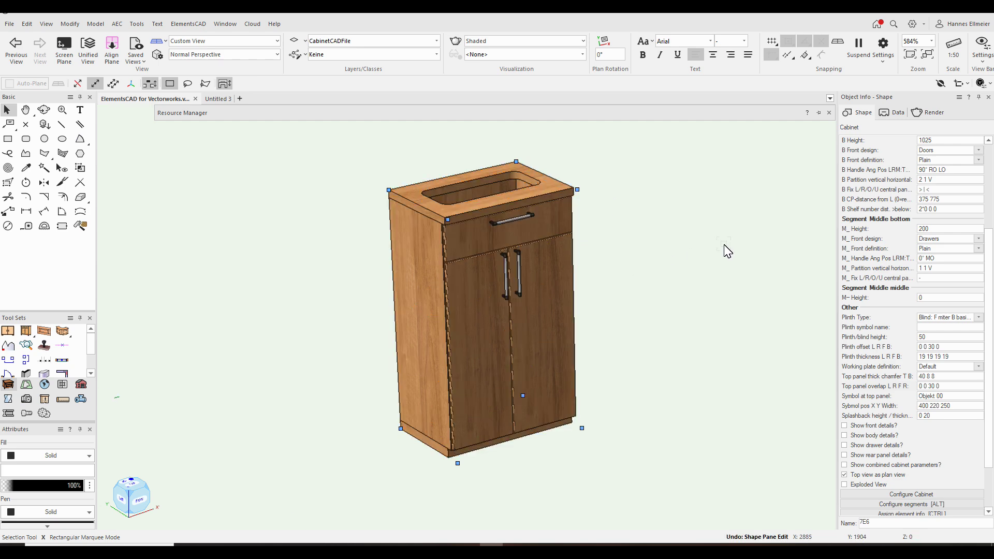
Insert a second cabinet beside the existing one and apply the fine-cherry_albedo_and_smoothness texture to it.
{"action": "left_click", "coordinate": [26, 331]}
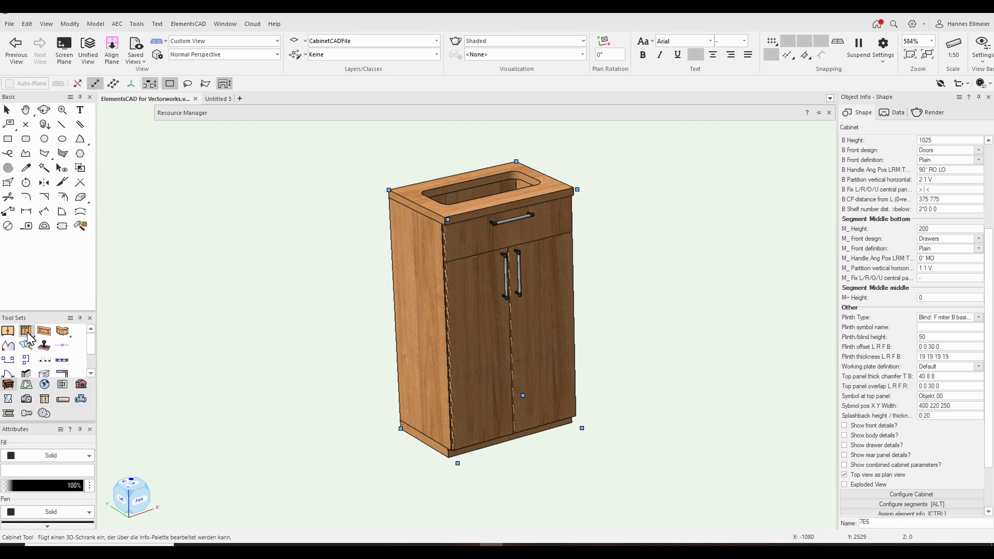
{"action": "left_click", "coordinate": [596, 377]}
{"action": "left_click", "coordinate": [596, 380]}
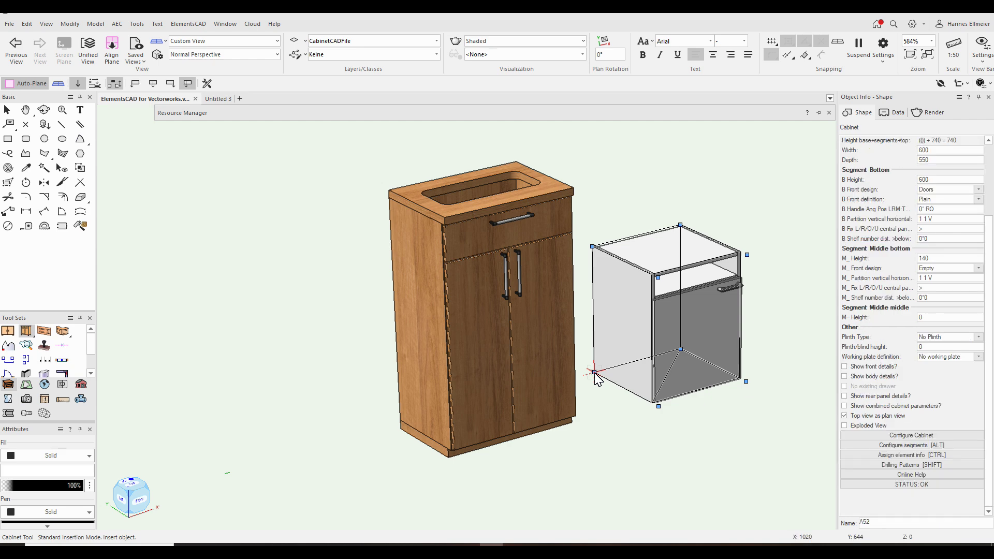
{"action": "mouse_move", "coordinate": [614, 115]}
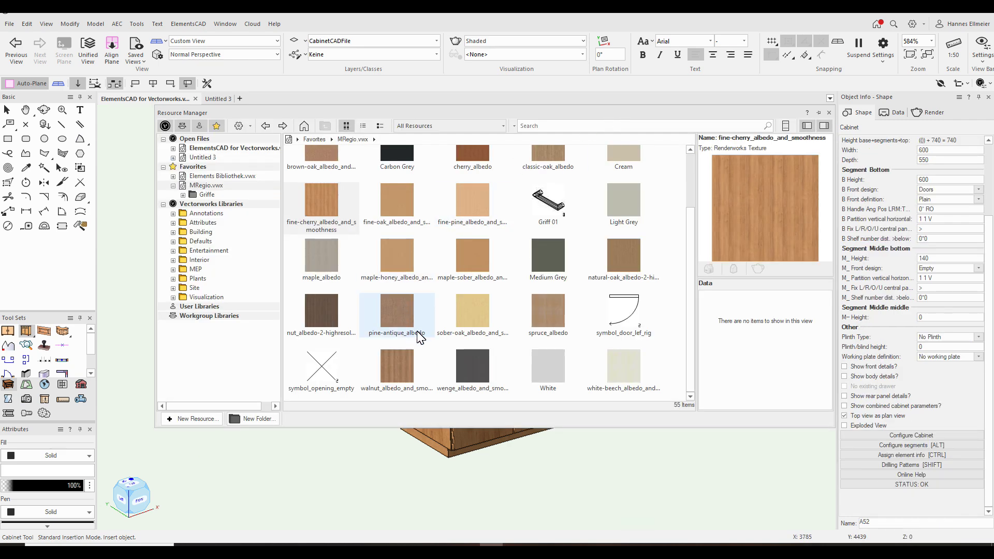
{"action": "left_click", "coordinate": [327, 203]}
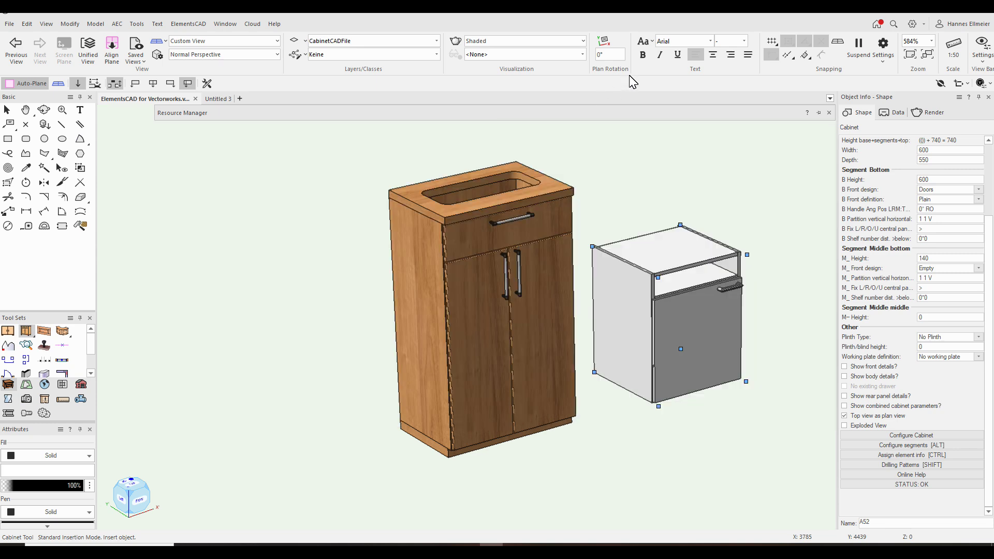
{"action": "key", "text": "Return"}
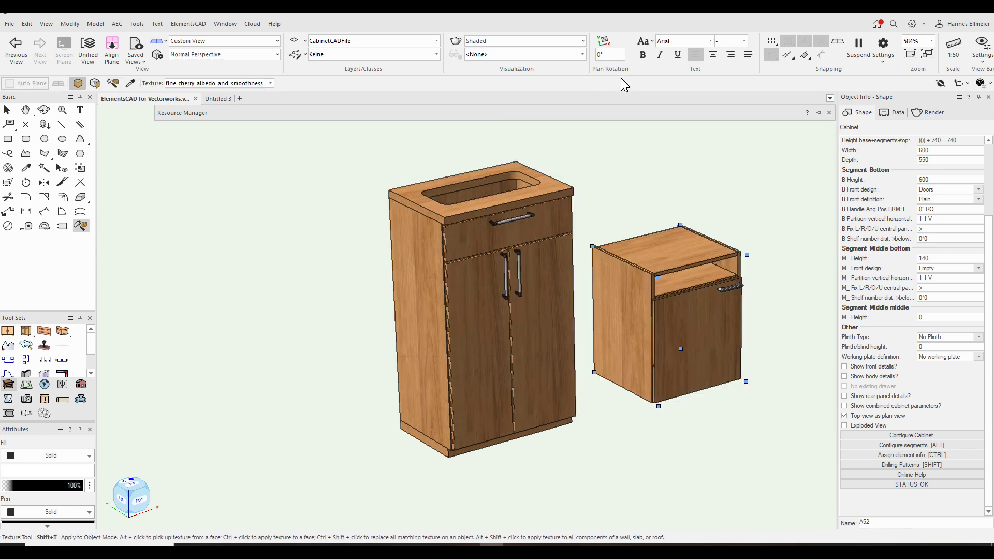
{"action": "key", "text": "Escape"}
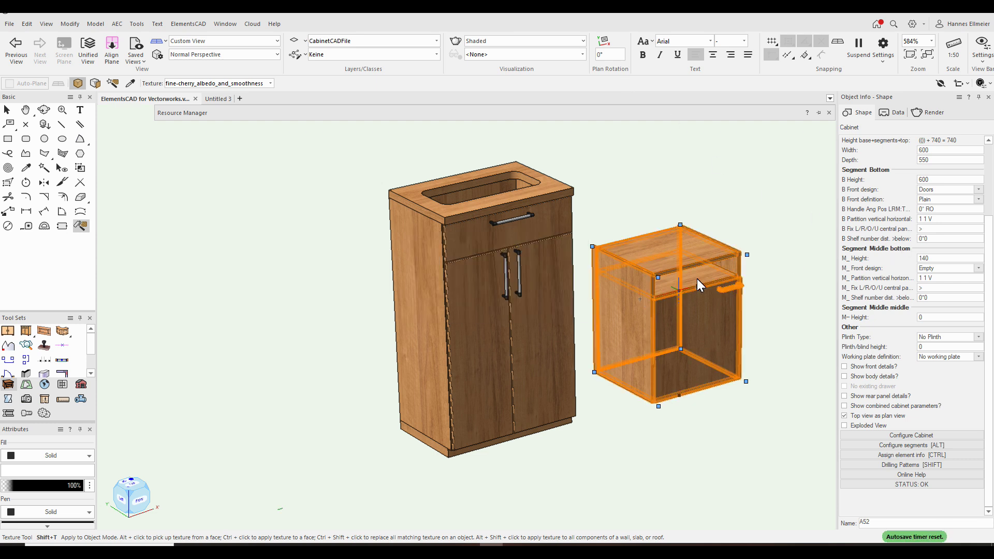
Set the new cabinet's middle bottom segment height to 0.
{"action": "left_click", "coordinate": [861, 260]}
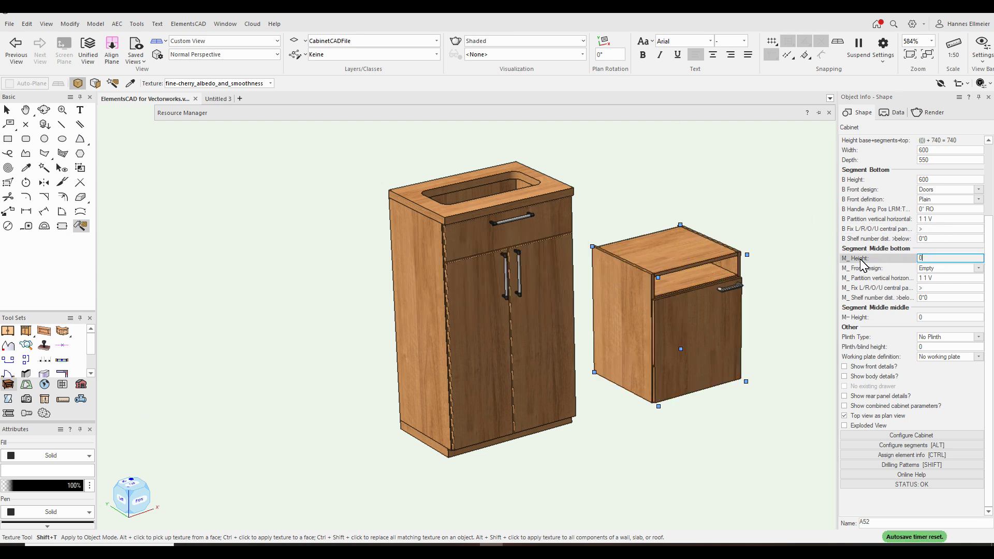
{"action": "key", "text": "Return"}
{"action": "left_click", "coordinate": [7, 110]}
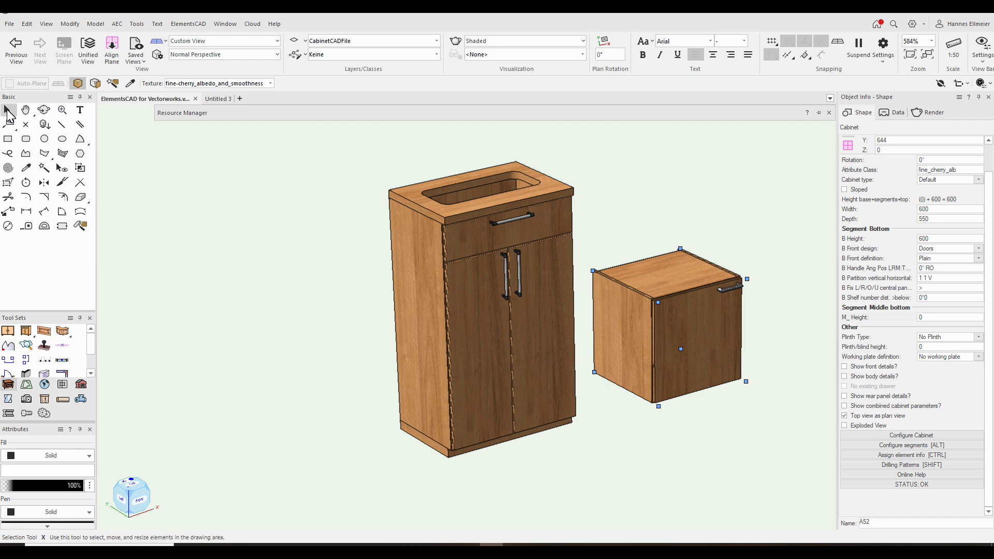
Apply the beveled fronts configuration to the new cabinet with beveled fronts, continuous front and beveled back wall, keeping all cross-segment values at 0.
{"action": "double_click", "coordinate": [703, 287]}
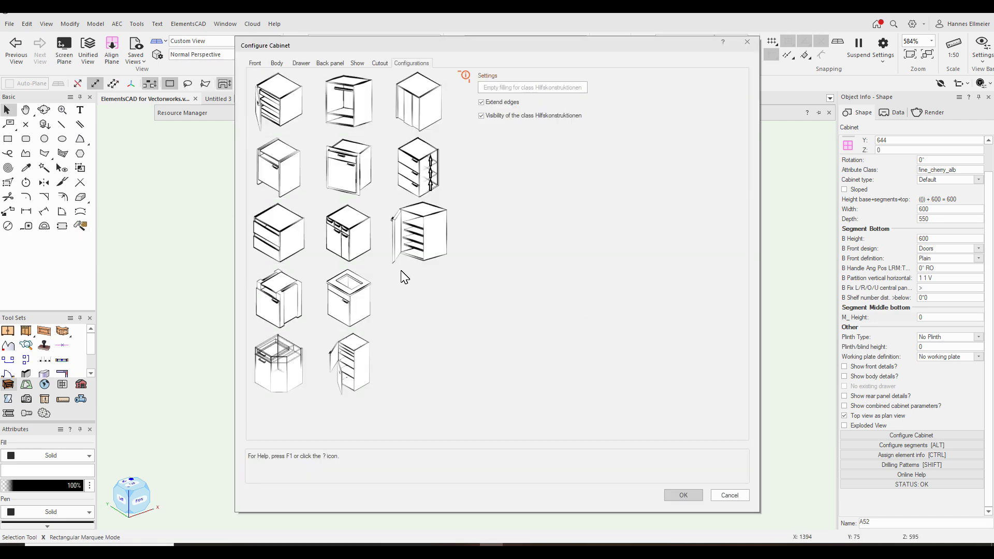
{"action": "left_click", "coordinate": [417, 225]}
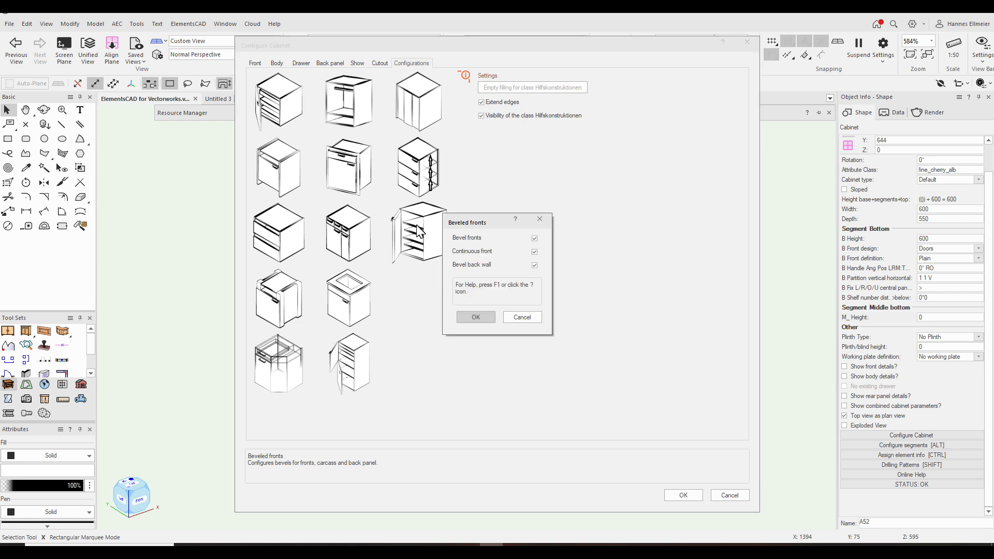
{"action": "left_click", "coordinate": [488, 324]}
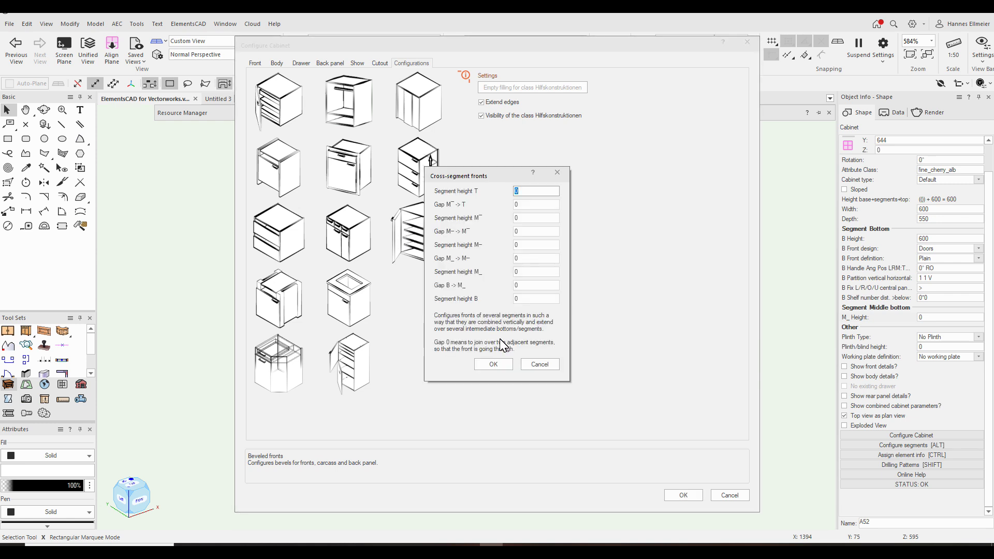
{"action": "left_click", "coordinate": [503, 366]}
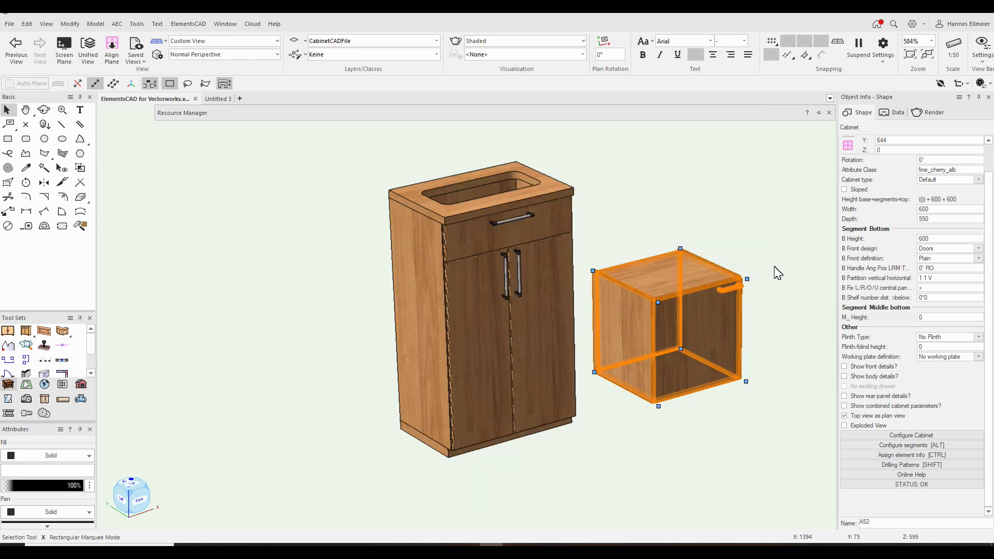
{"action": "scroll", "coordinate": [758, 295], "scroll_direction": "up", "scroll_amount": 4}
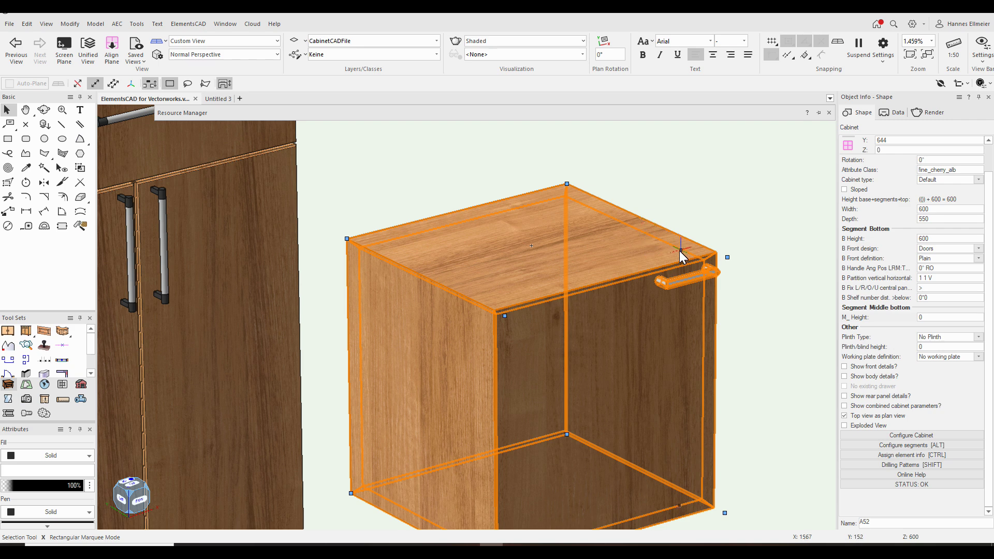
{"action": "scroll", "coordinate": [681, 250], "scroll_direction": "down", "scroll_amount": 3}
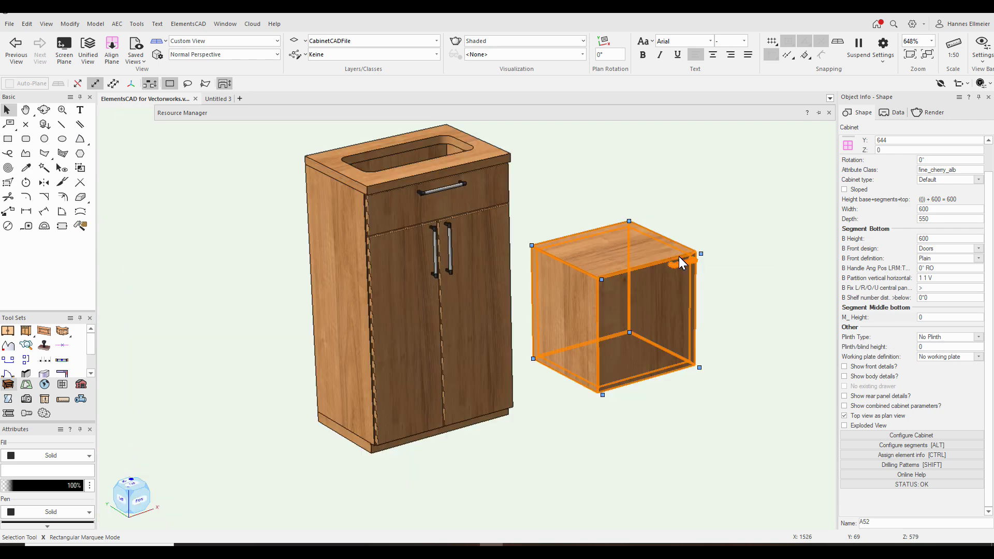
Swing the new cabinet's door open by setting the opening angle of the bottom segment's front.
{"action": "double_click", "coordinate": [678, 256]}
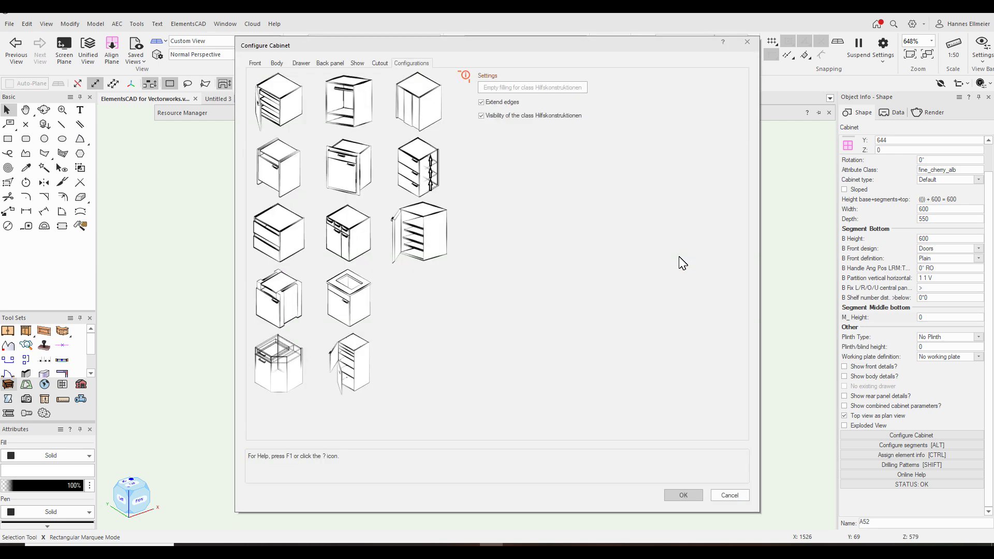
{"action": "left_click", "coordinate": [259, 64]}
{"action": "left_click", "coordinate": [562, 269]}
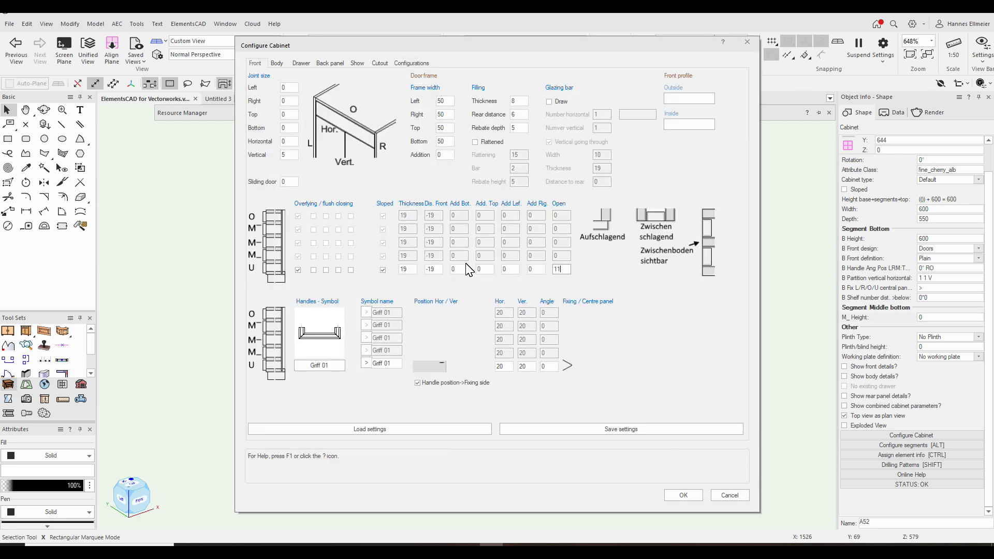
{"action": "key", "text": "Return"}
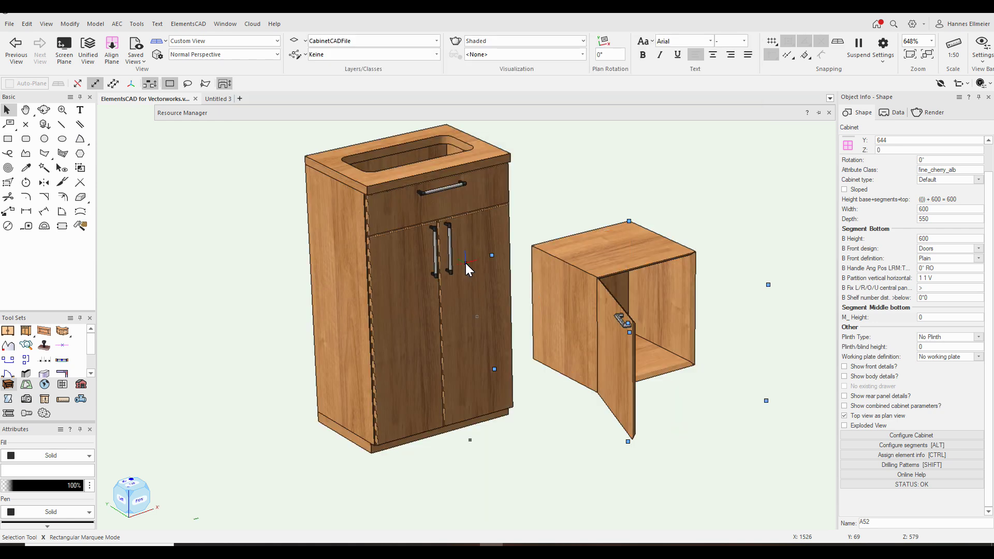
Examine the new cabinet's edge assignments in its element info, with the 45° chamfer option on and the Side L edge definition loaded.
{"action": "key", "text": "shift+c"}
{"action": "left_click_drag", "start_coordinate": [581, 409], "coordinate": [577, 382]}
{"action": "key", "text": "x"}
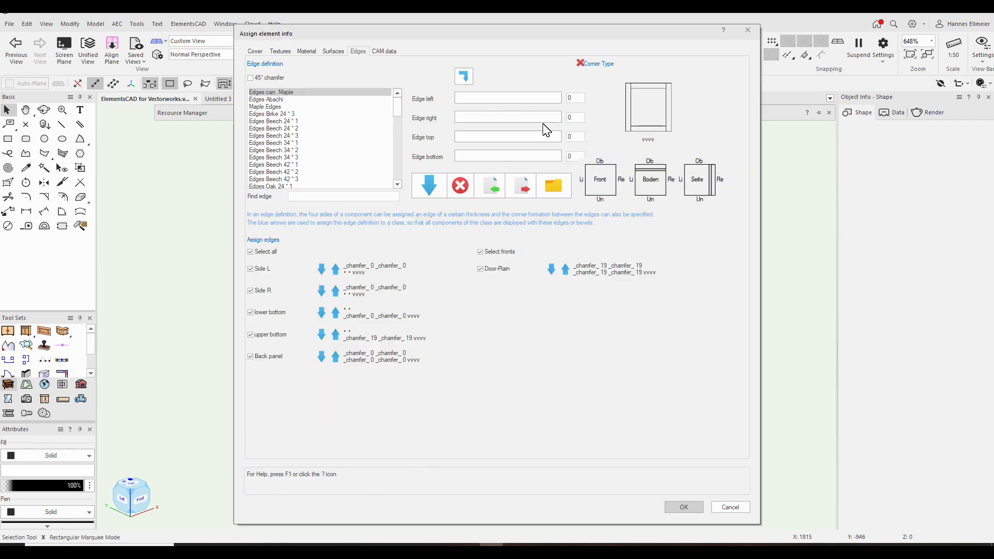
{"action": "left_click", "coordinate": [251, 78]}
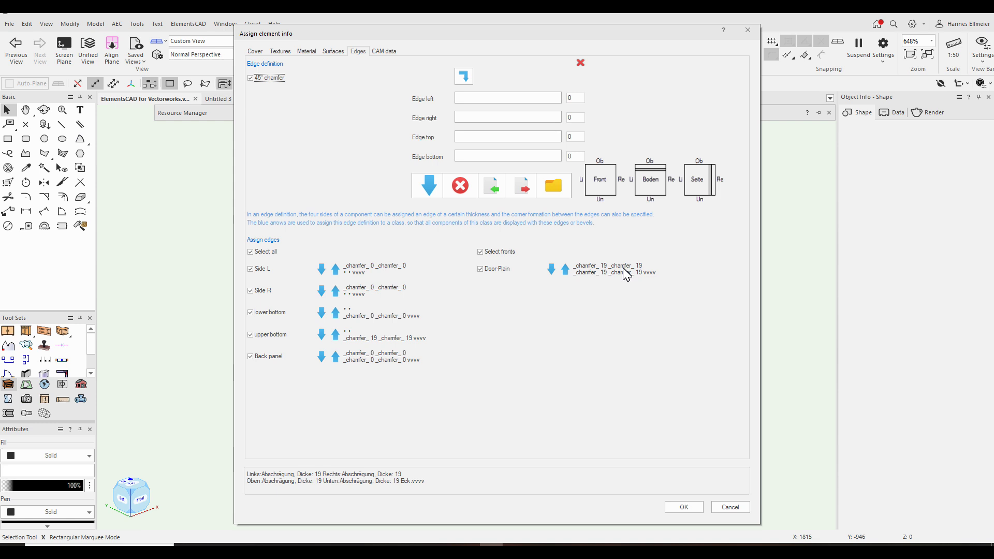
{"action": "left_click", "coordinate": [336, 269]}
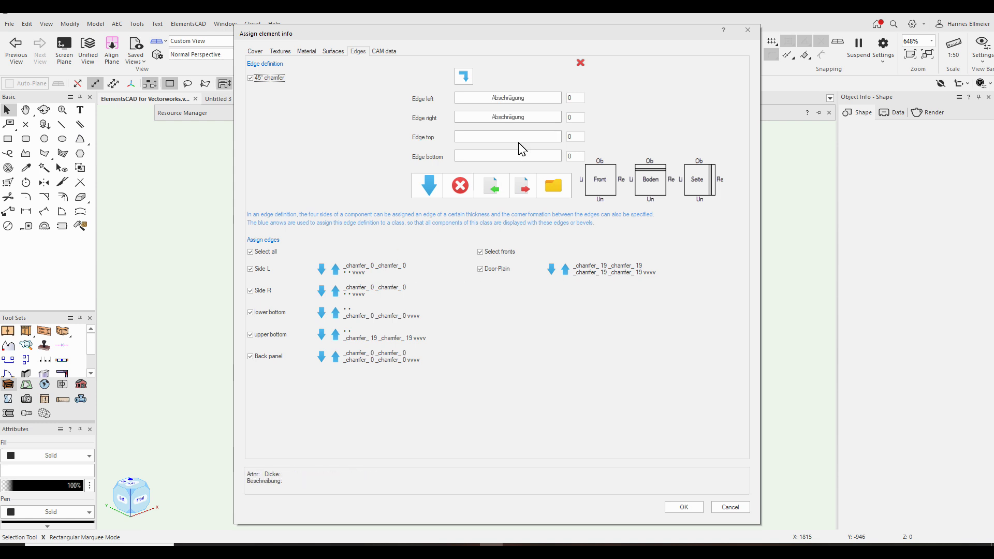
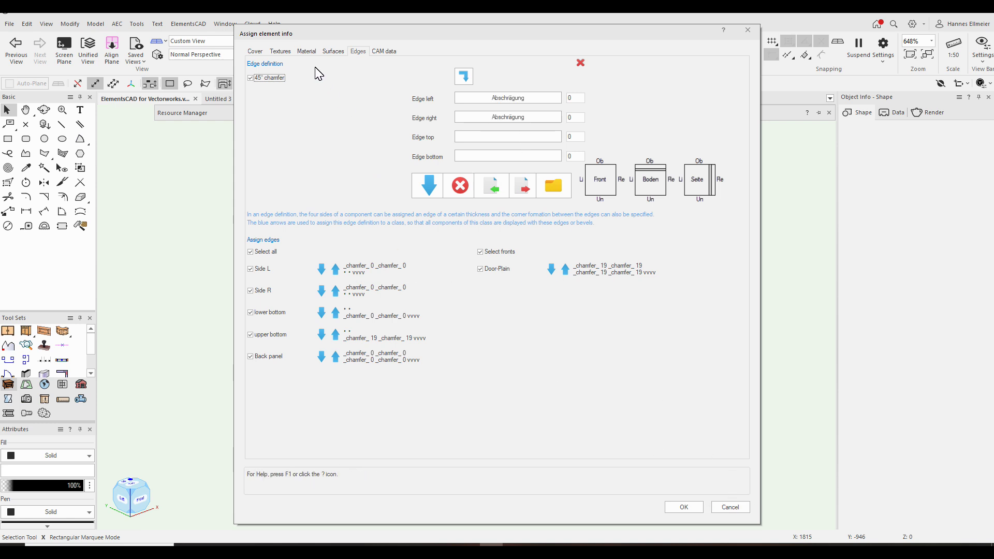
Review the new cabinet's texture assignments and the board materials available for its parts.
{"action": "left_click", "coordinate": [283, 54]}
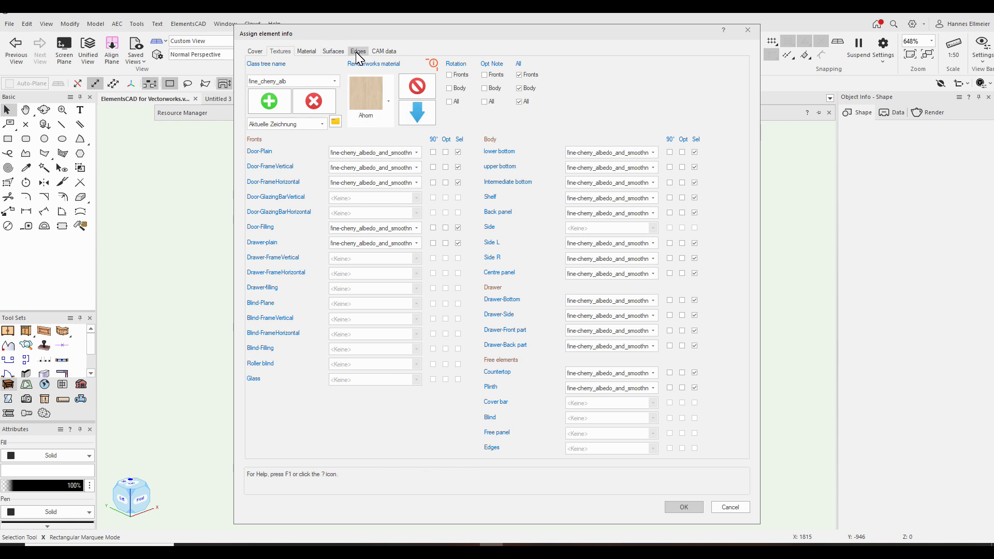
{"action": "left_click", "coordinate": [306, 52]}
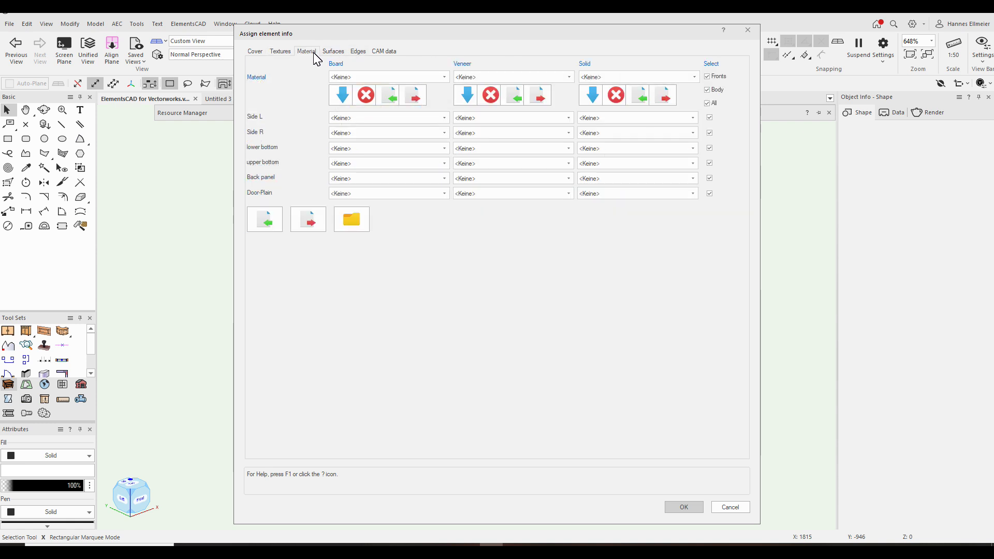
{"action": "left_click", "coordinate": [362, 78]}
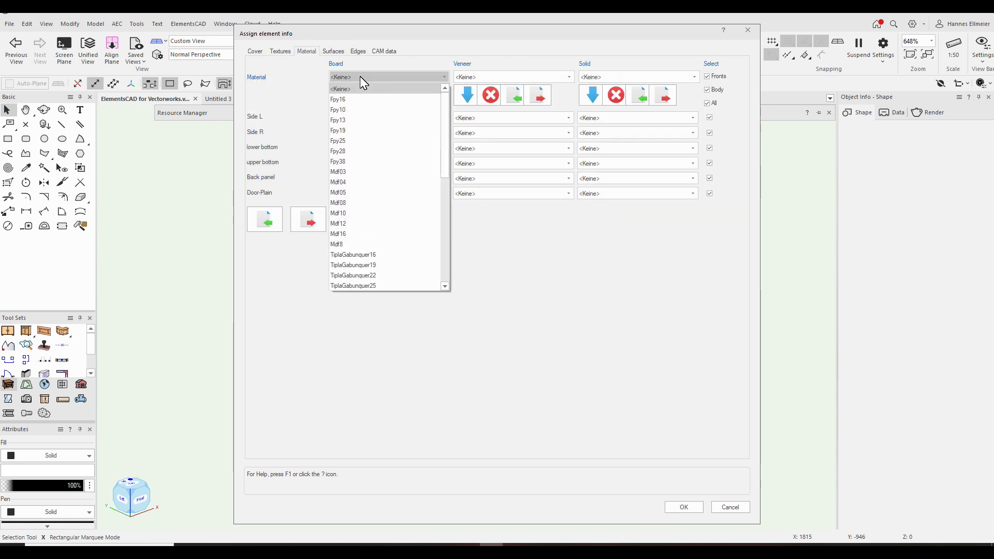
{"action": "left_click", "coordinate": [359, 76]}
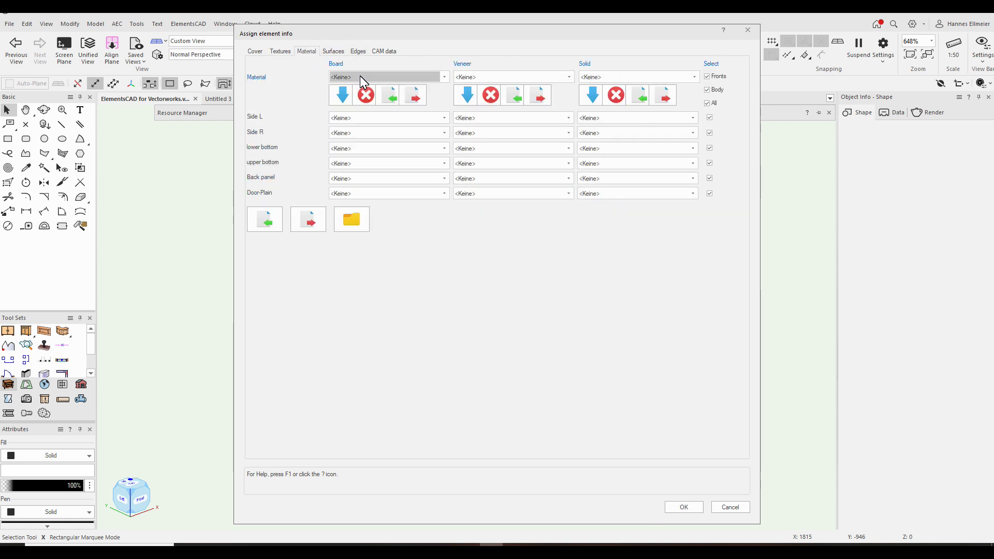
Look through the Stammdaten master data folder, previewing Bohrbilder.csv and Edges.csv, and leave the element info without applying anything.
{"action": "left_click", "coordinate": [355, 218]}
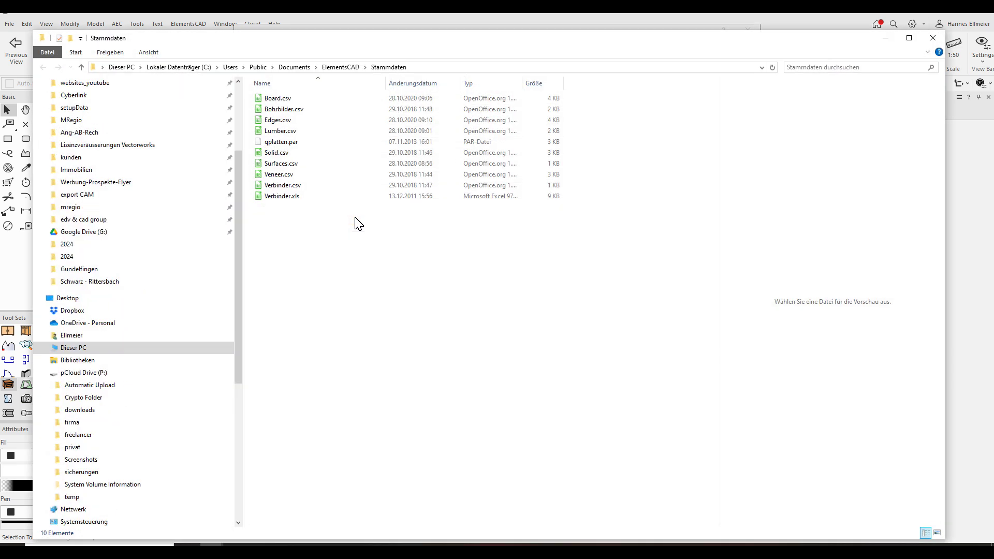
{"action": "left_click", "coordinate": [299, 114]}
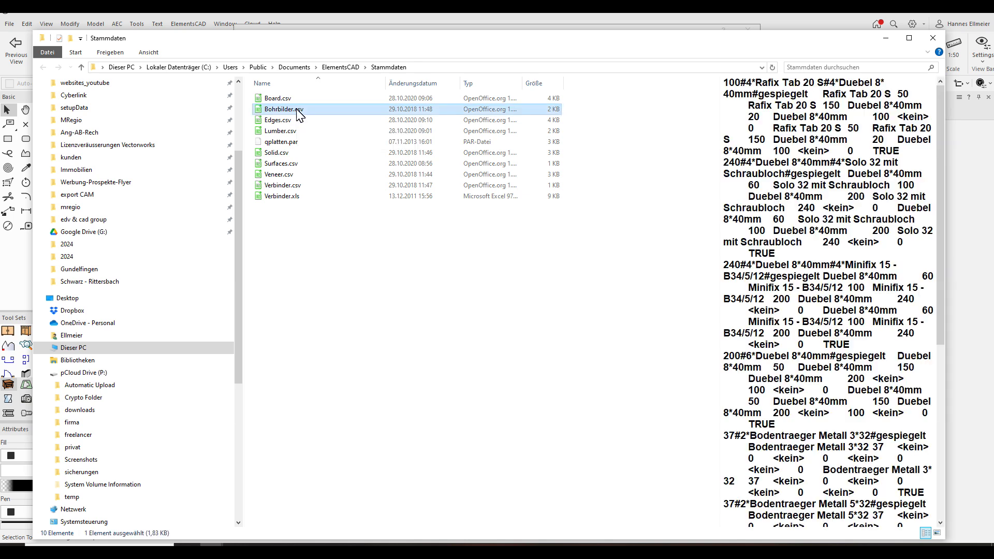
{"action": "left_click", "coordinate": [286, 121]}
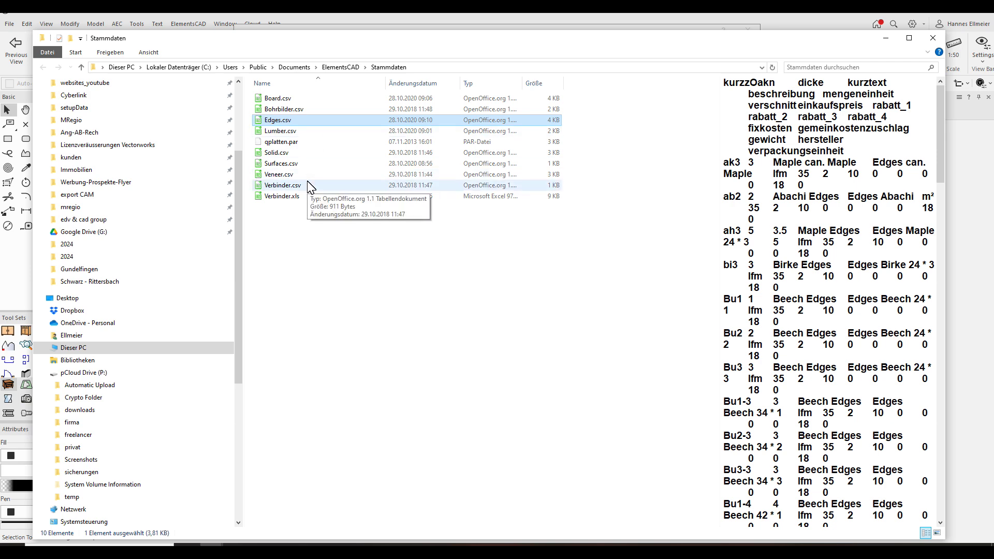
{"action": "left_click", "coordinate": [889, 40]}
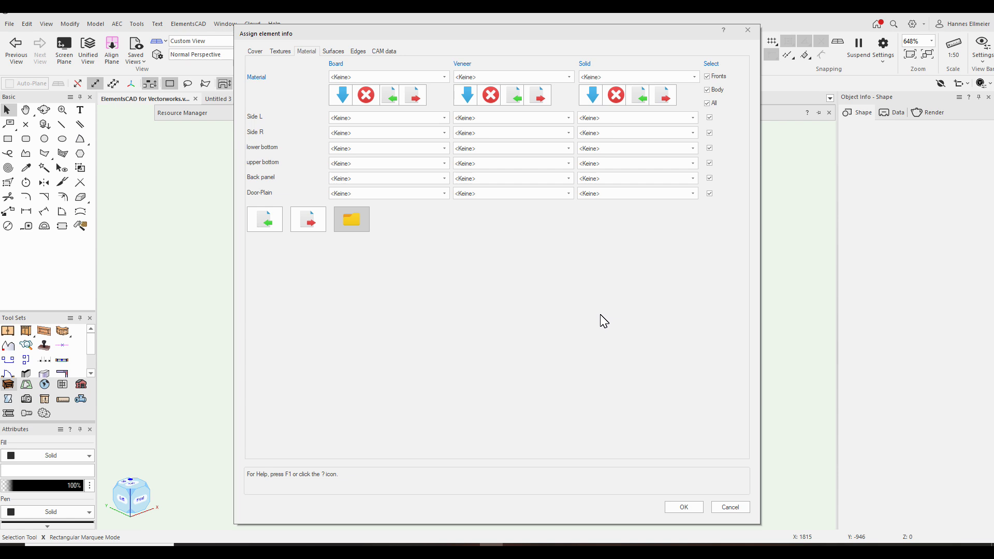
{"action": "key", "text": "Escape"}
Open the tall cabinet's drilling patterns and choose Dowel 8 x 35mm variable as the connector.
{"action": "left_click", "coordinate": [985, 410]}
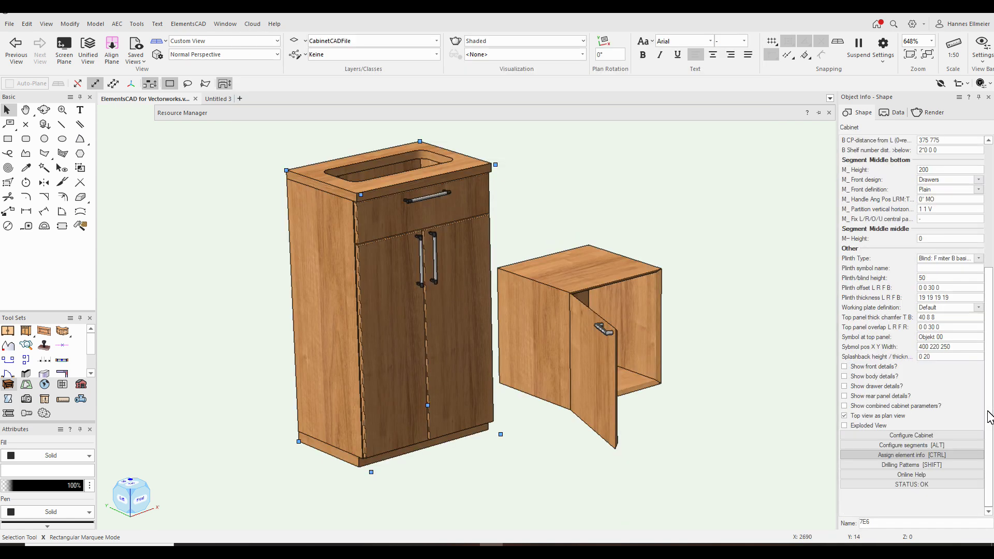
{"action": "left_click", "coordinate": [928, 466]}
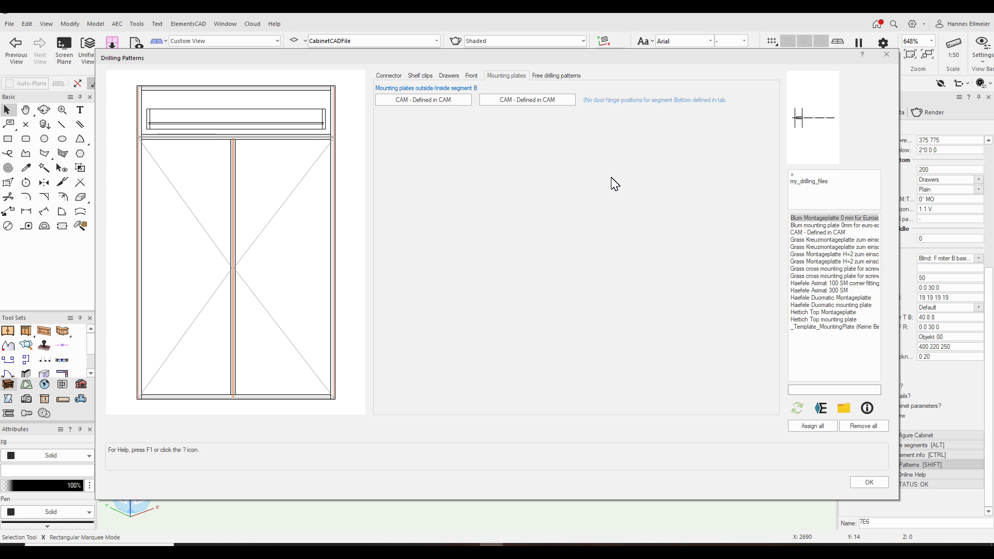
{"action": "left_click", "coordinate": [394, 75]}
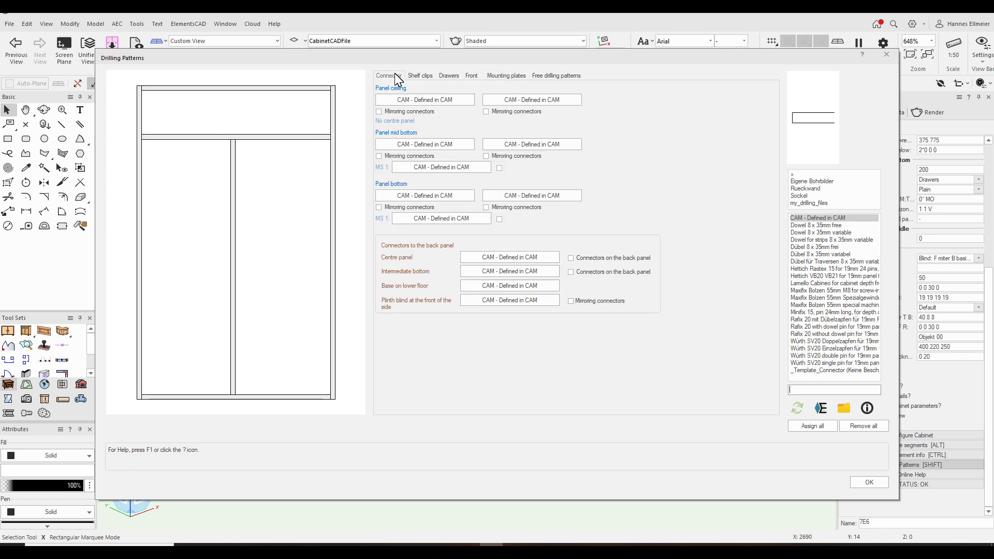
{"action": "left_click", "coordinate": [822, 233]}
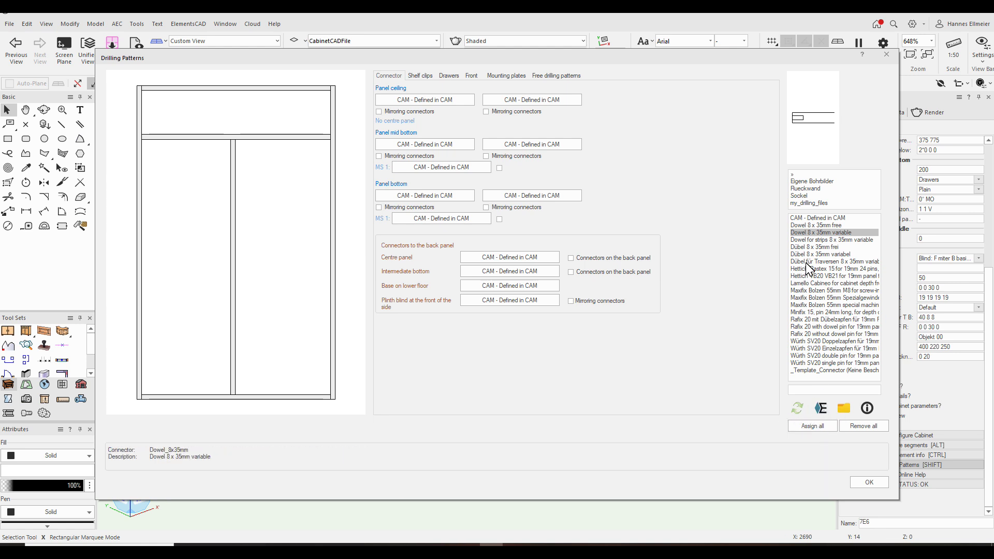
Examine the Dowel 8 x 35mm variable pattern and one of its horizontal drillings in ElementsCAM, and return to the cabinet's drilling patterns.
{"action": "left_click", "coordinate": [821, 409]}
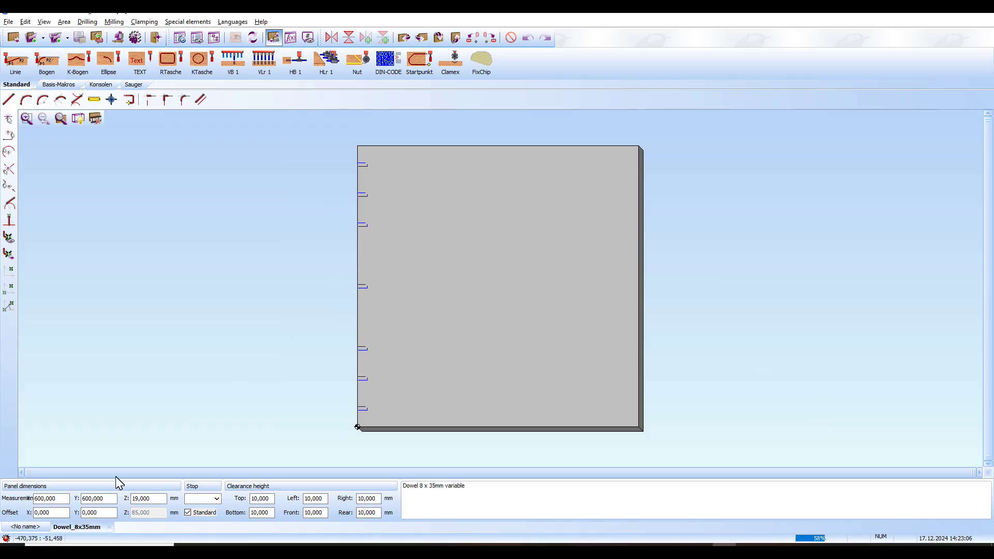
{"action": "double_click", "coordinate": [361, 225]}
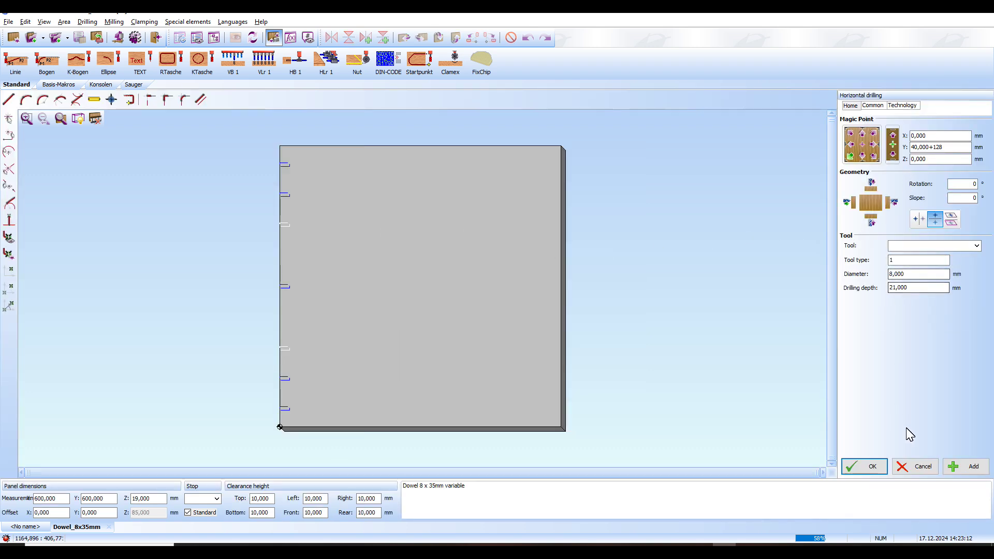
{"action": "left_click", "coordinate": [925, 467]}
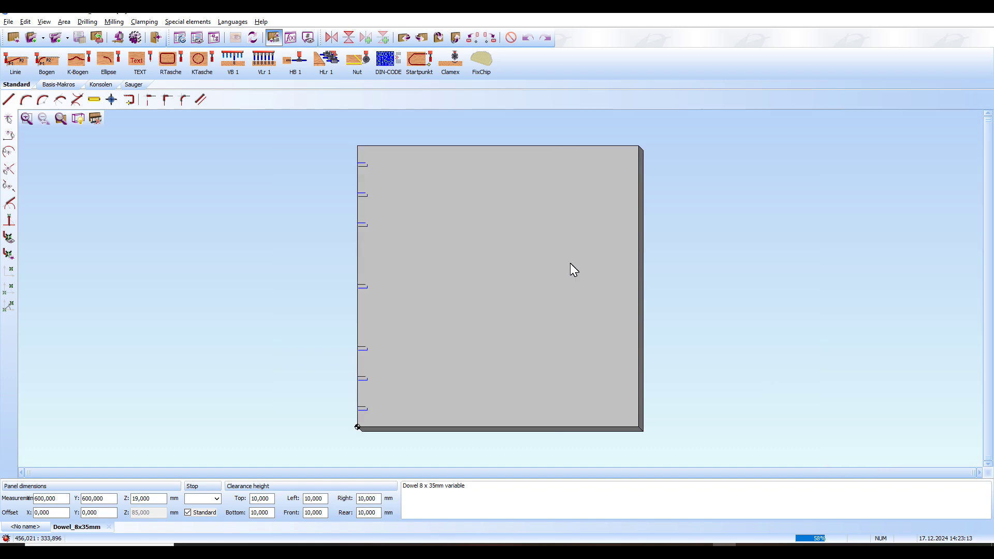
{"action": "left_click", "coordinate": [87, 38]}
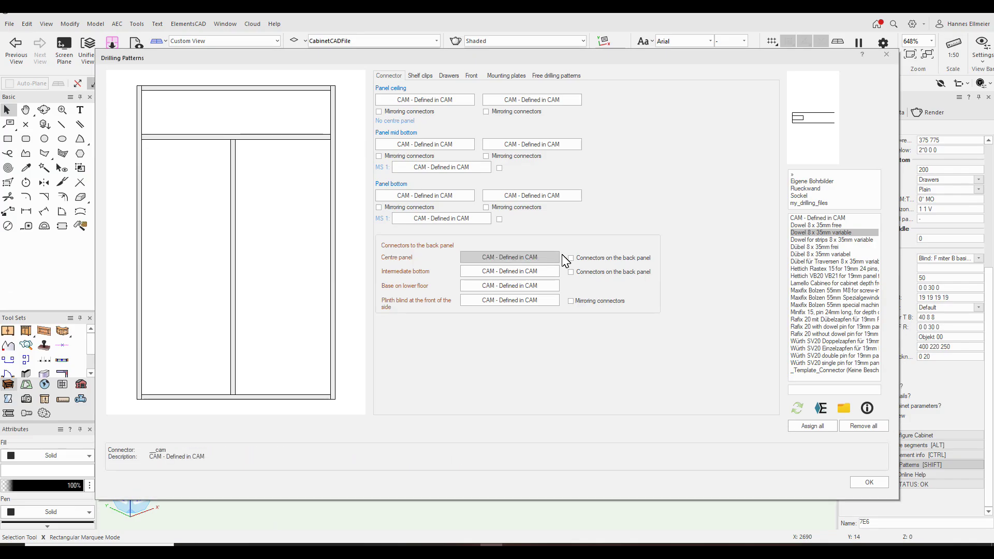
Re-read the connectors and assign Dowel 8 x 35mm variable to all of the tall cabinet's joints at once.
{"action": "left_click", "coordinate": [800, 411]}
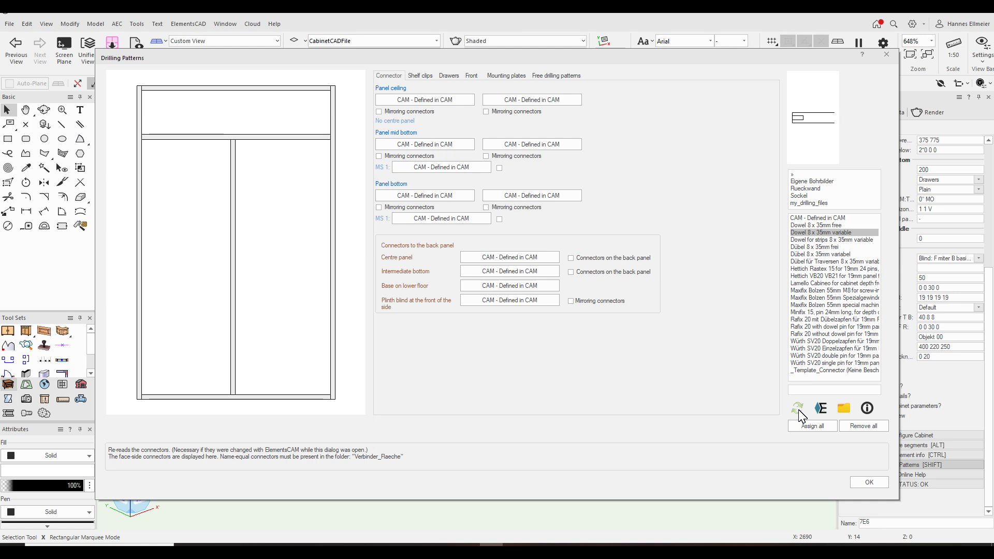
{"action": "left_click", "coordinate": [809, 422]}
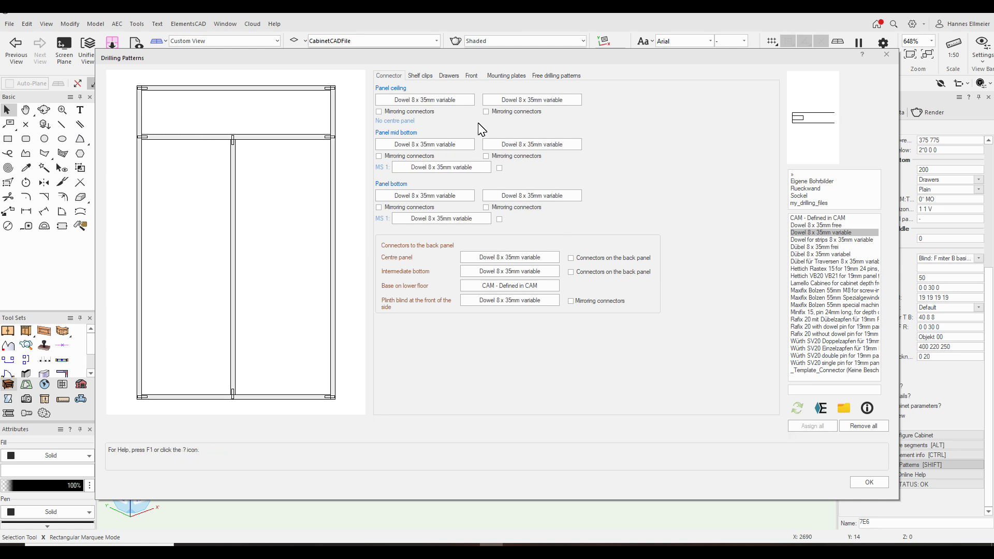
{"action": "left_click", "coordinate": [870, 482]}
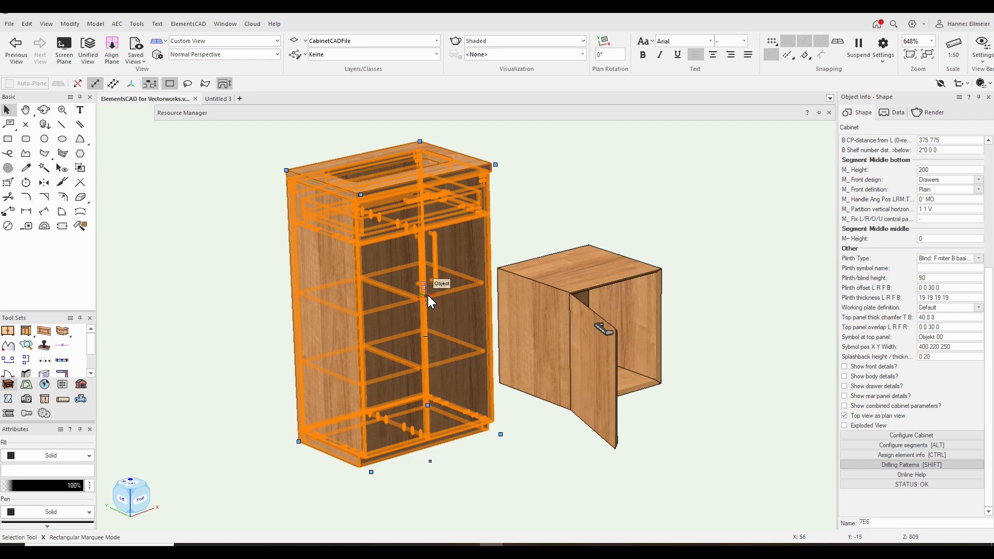
Assign the 3 Bohrungen 5mm im 32er Raster shelf clips to segment B and the Antaro NL 270 bis 650 Blumotion runner to segment M_.
{"action": "left_click", "coordinate": [932, 465]}
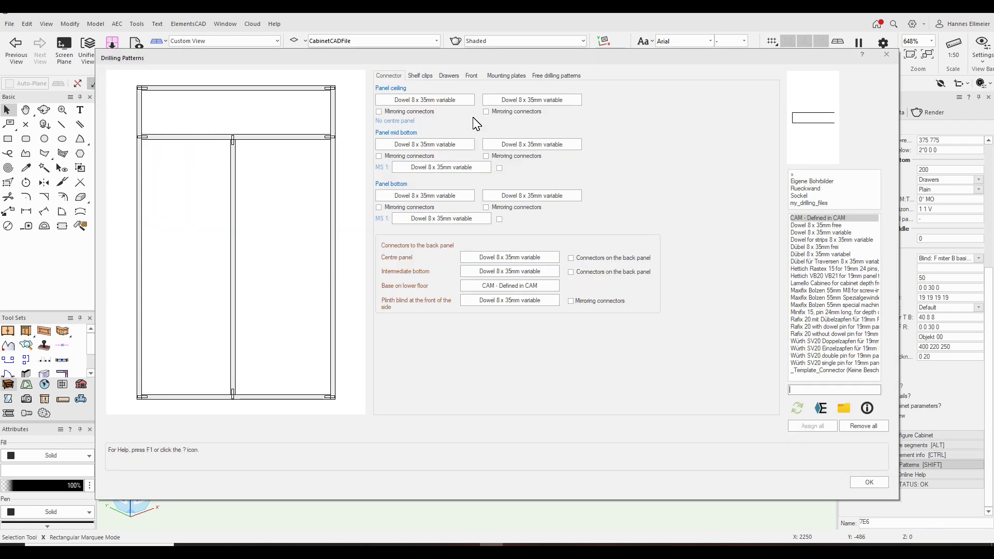
{"action": "left_click", "coordinate": [421, 77]}
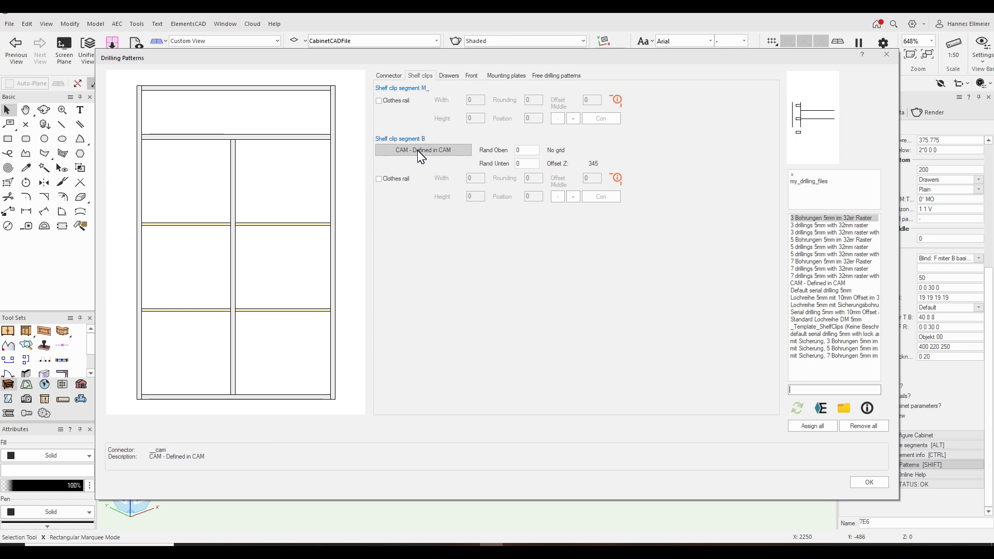
{"action": "left_click", "coordinate": [449, 76]}
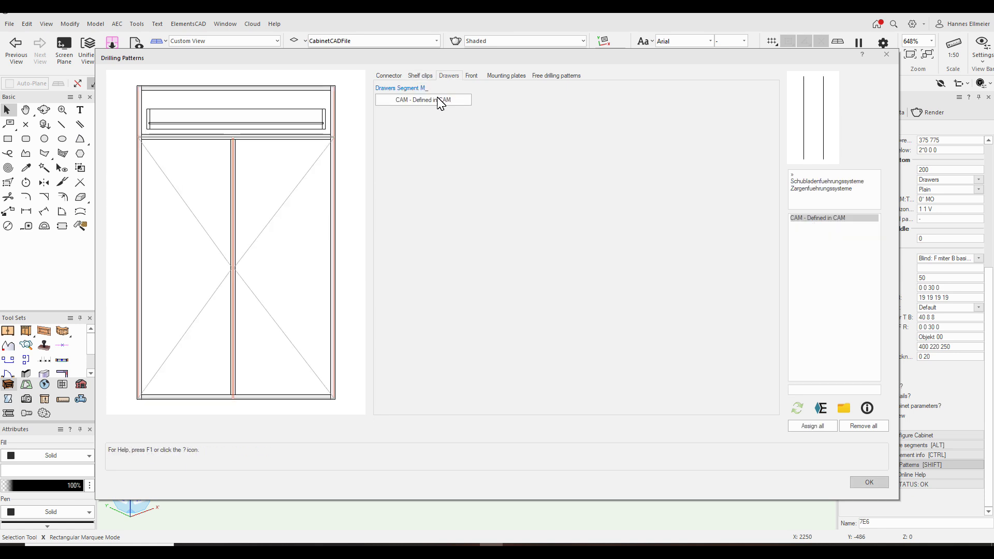
{"action": "double_click", "coordinate": [814, 189]}
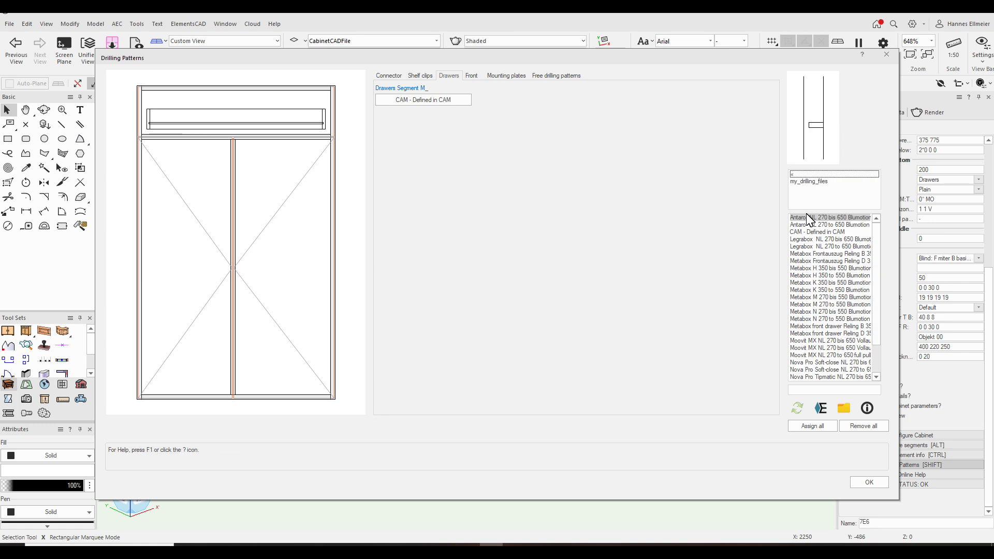
{"action": "left_click", "coordinate": [450, 102]}
Set the drawer segment's front fixing to Legrabox apron height N and assign Blum CLIP top hinges to segment B.
{"action": "left_click", "coordinate": [472, 76]}
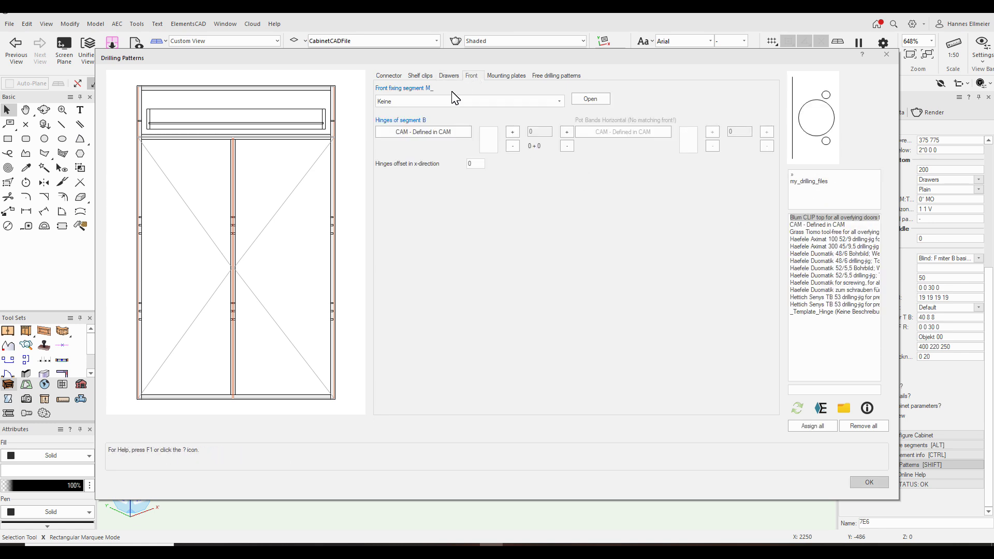
{"action": "left_click", "coordinate": [455, 101]}
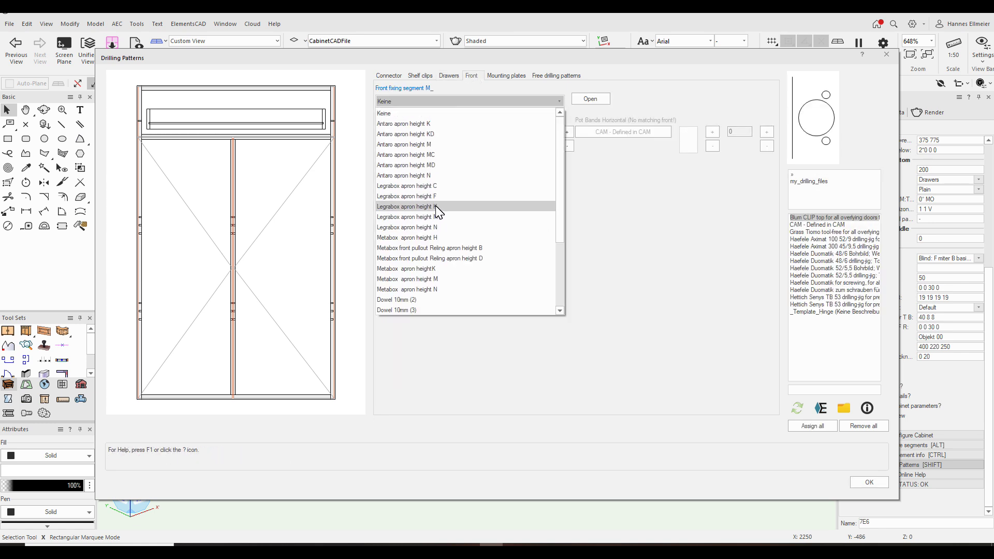
{"action": "left_click", "coordinate": [441, 227]}
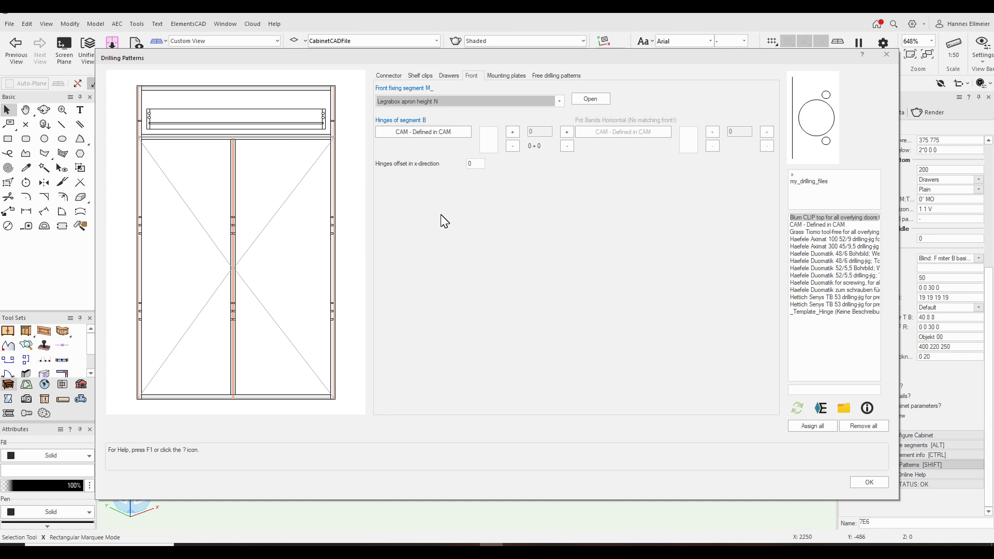
{"action": "left_click", "coordinate": [430, 132]}
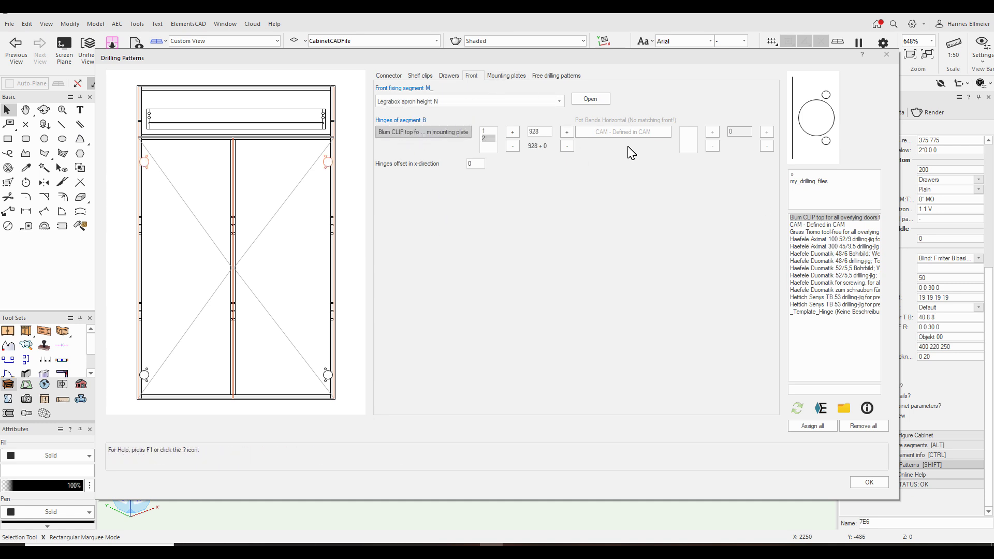
Assign Blum Montageplatte 0 mm für Euroschrauben as segment B's outside and inside mounting plates and apply the drilling patterns.
{"action": "left_click", "coordinate": [522, 78]}
{"action": "left_click", "coordinate": [423, 99]}
{"action": "left_click", "coordinate": [527, 100]}
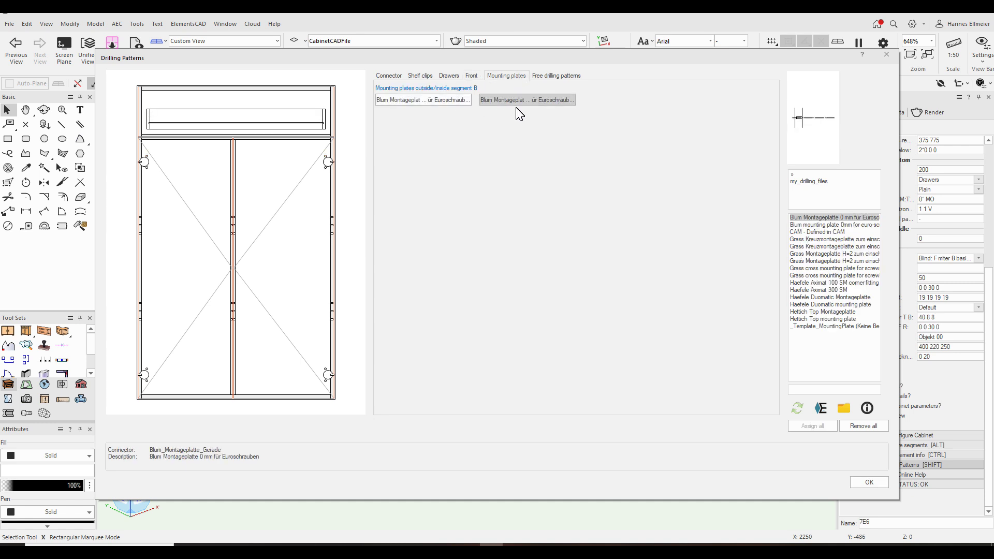
{"action": "left_click", "coordinate": [869, 483]}
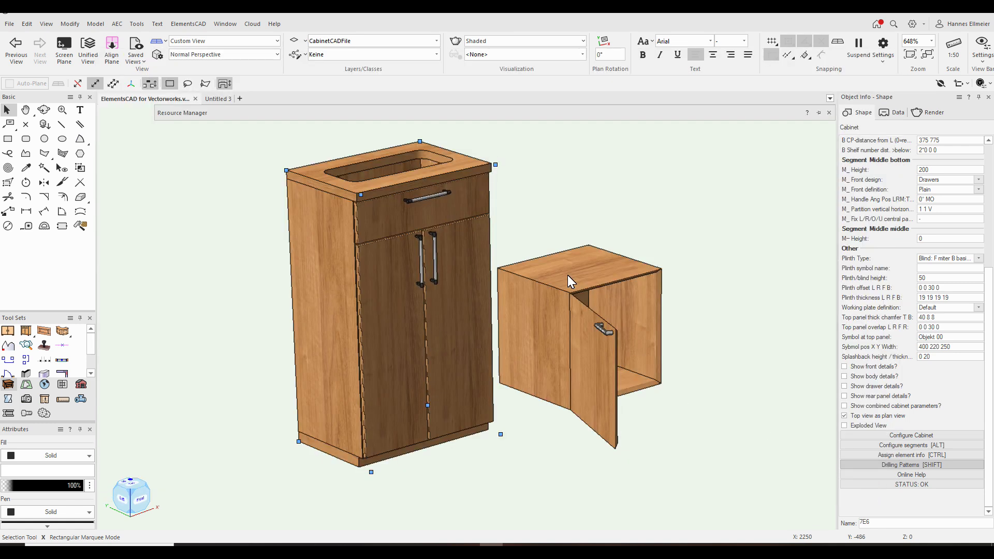
Export the tall cabinet's CAM data as Cabinet 1 to the export CAM folder, with ElementsCAM set to open.
{"action": "key", "text": "b"}
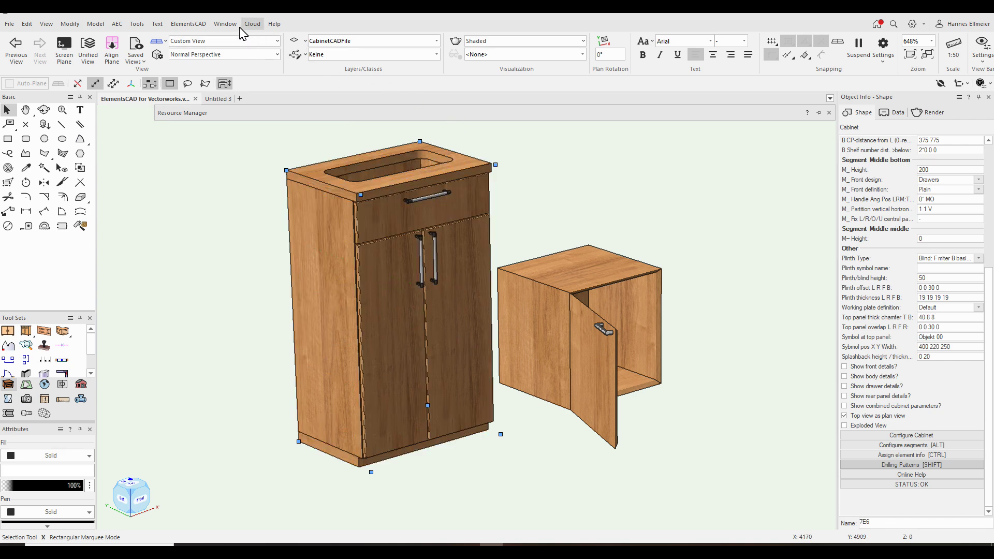
{"action": "left_click", "coordinate": [188, 24]}
{"action": "mouse_move", "coordinate": [195, 40]}
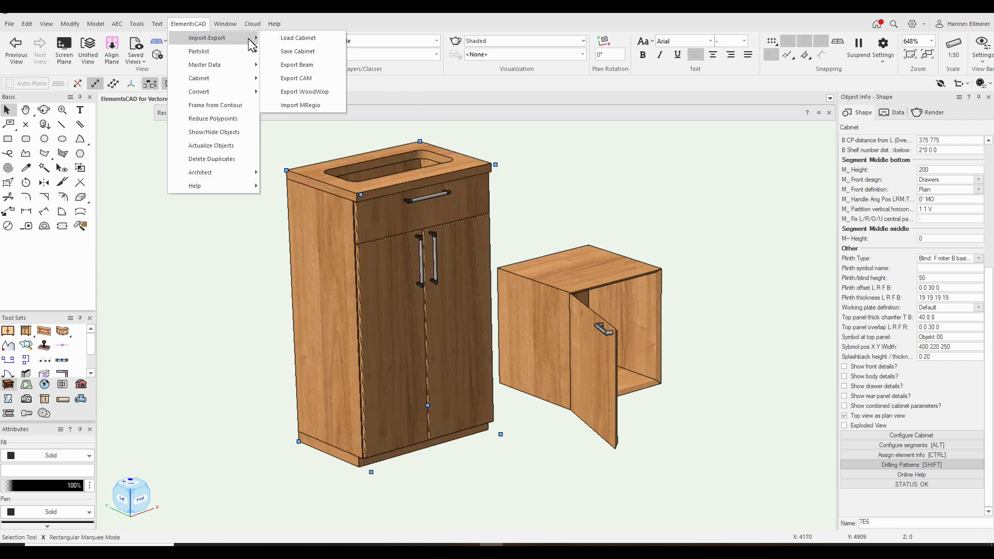
{"action": "left_click", "coordinate": [315, 79]}
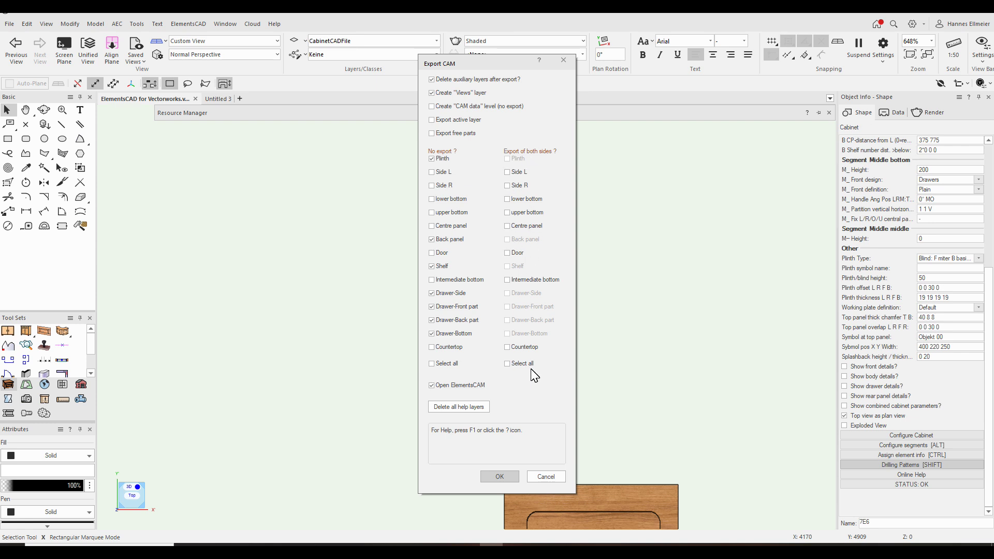
{"action": "left_click", "coordinate": [502, 477]}
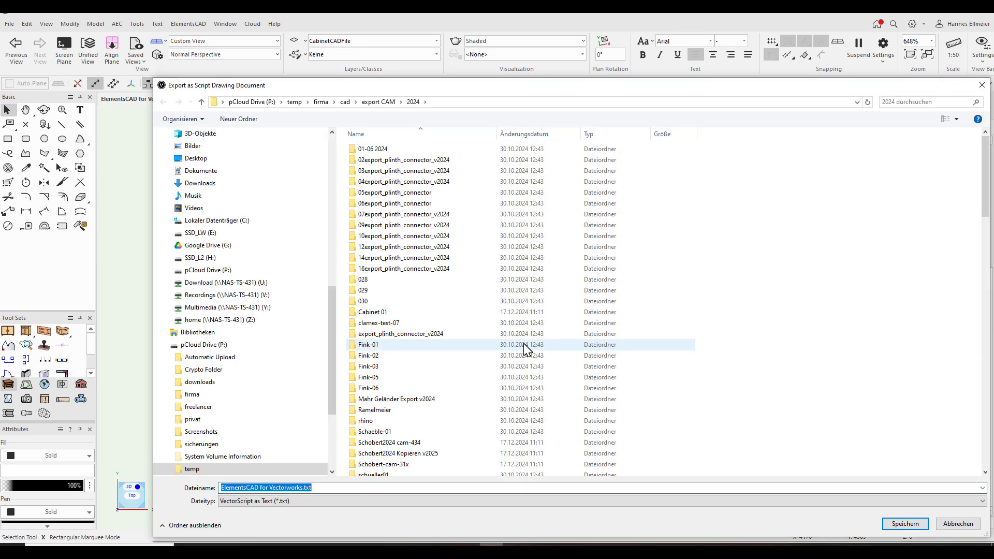
{"action": "left_click", "coordinate": [387, 101]}
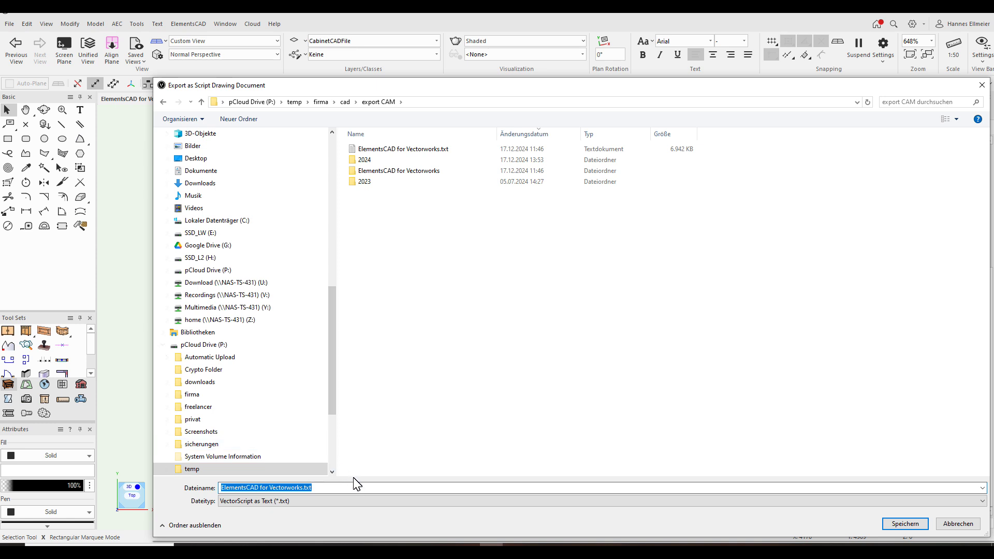
{"action": "type", "text": "Cabinet 1"}
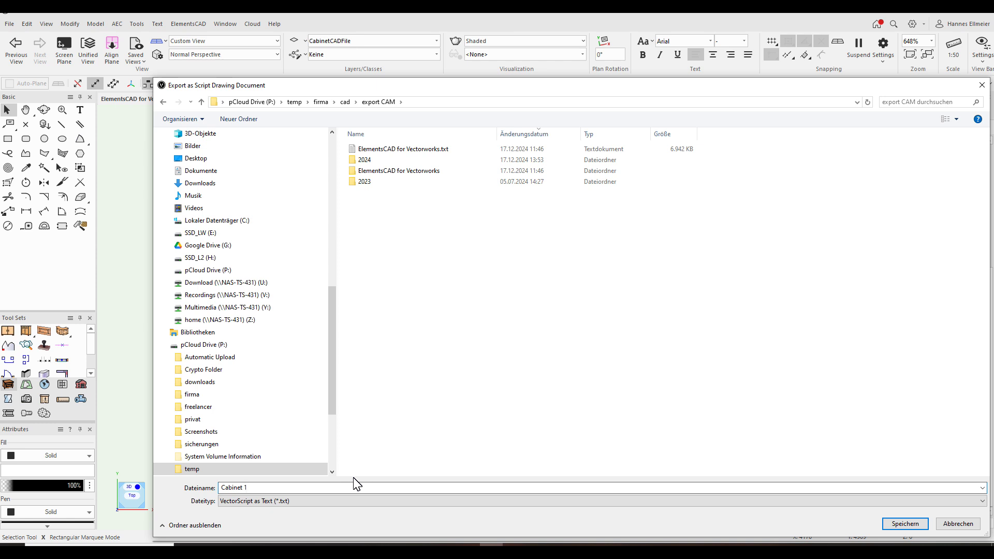
{"action": "left_click", "coordinate": [906, 524]}
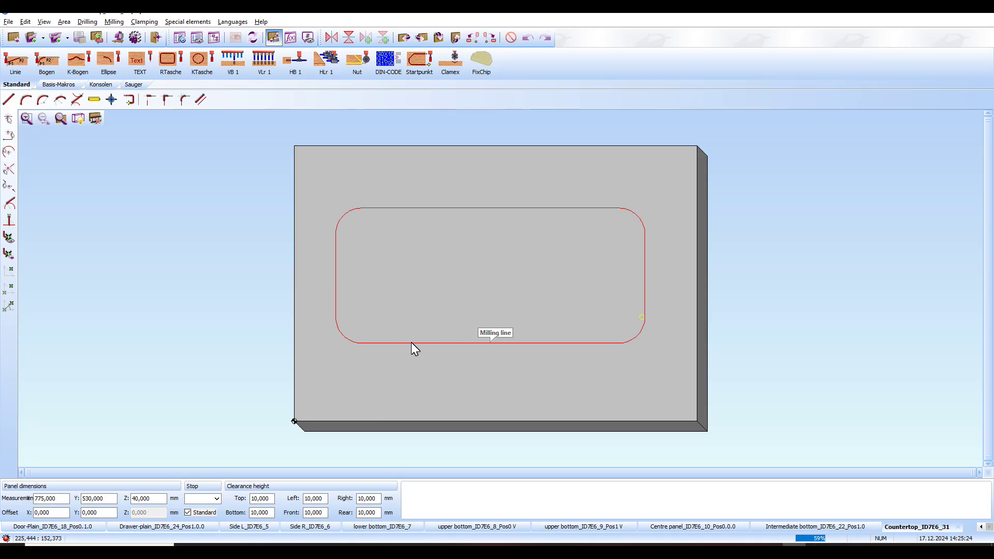
Display the Side L_ID7E6_5 part in ElementsCAM and examine the postprocessors available for the Standard_Tutorial machine.
{"action": "left_click", "coordinate": [250, 527]}
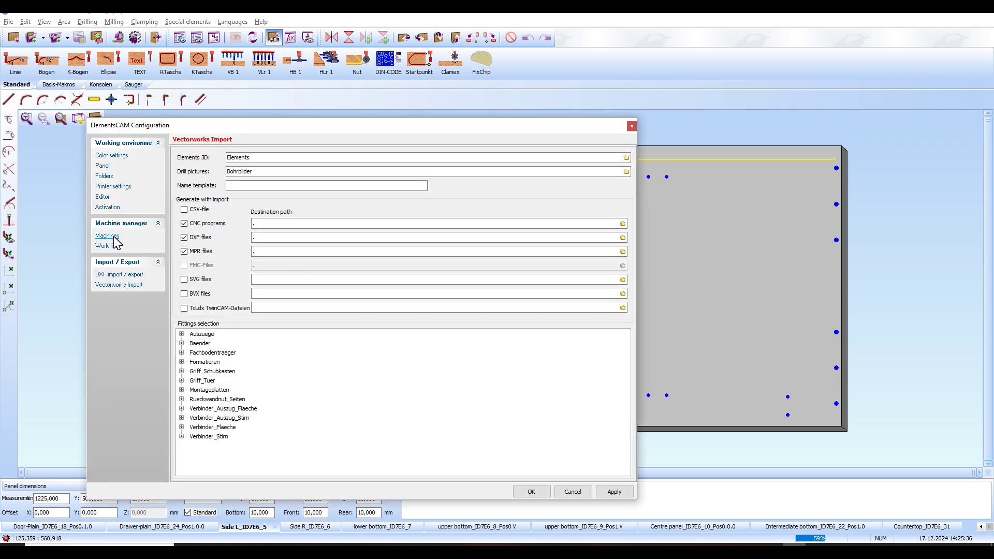
{"action": "left_click", "coordinate": [114, 237]}
{"action": "left_click", "coordinate": [628, 238]}
{"action": "mouse_move", "coordinate": [663, 288]}
{"action": "left_mouse_down"}
{"action": "mouse_move", "coordinate": [663, 259]}
{"action": "mouse_move", "coordinate": [663, 290]}
{"action": "left_mouse_up"}
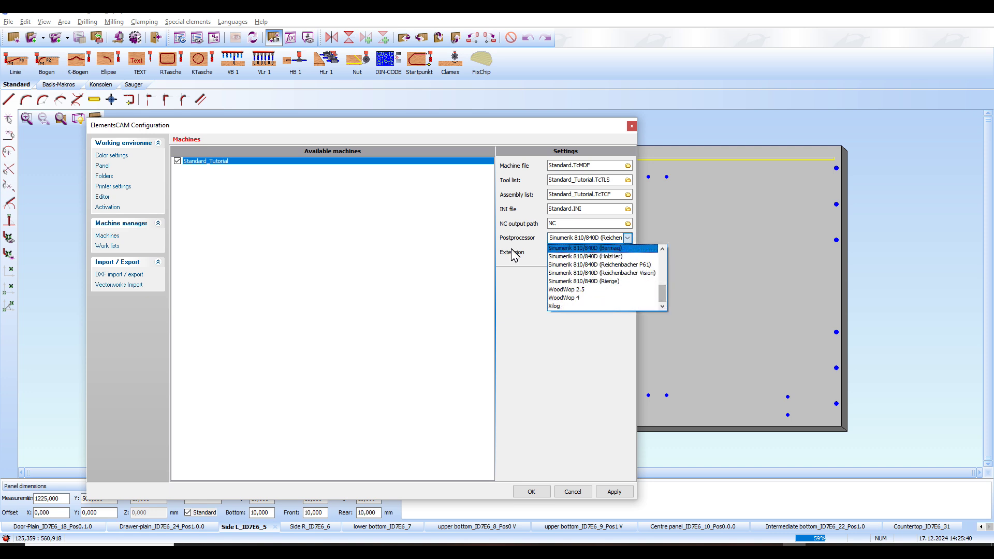
{"action": "left_click", "coordinate": [518, 279]}
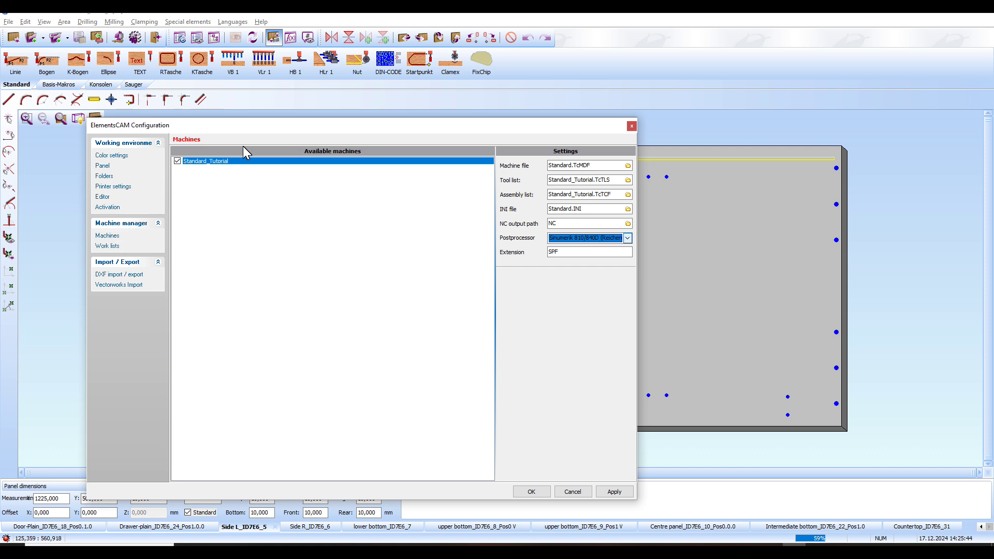
Examine the file formats generated with the Vectorworks import and close the configuration without applying changes.
{"action": "left_click_drag", "start_coordinate": [297, 132], "coordinate": [307, 105]}
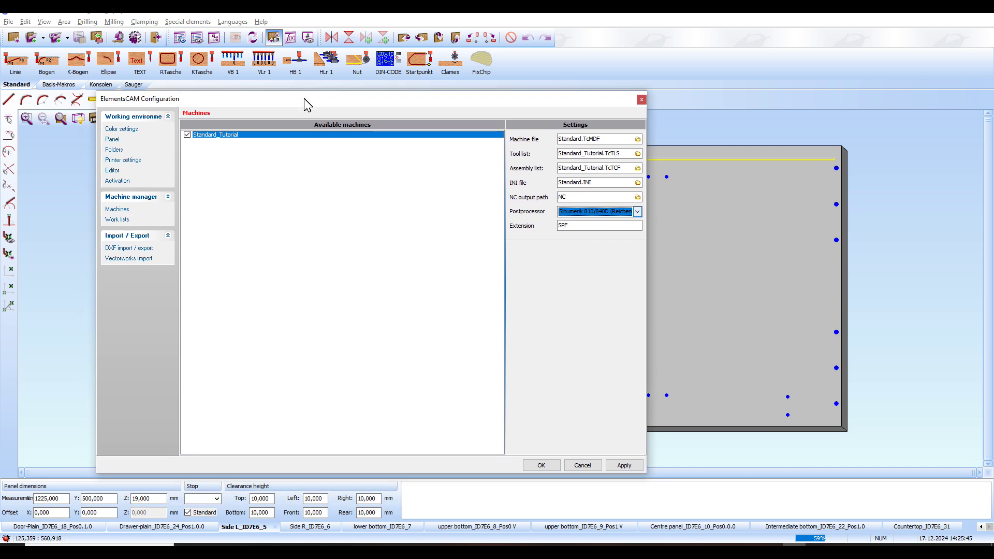
{"action": "left_click", "coordinate": [133, 260]}
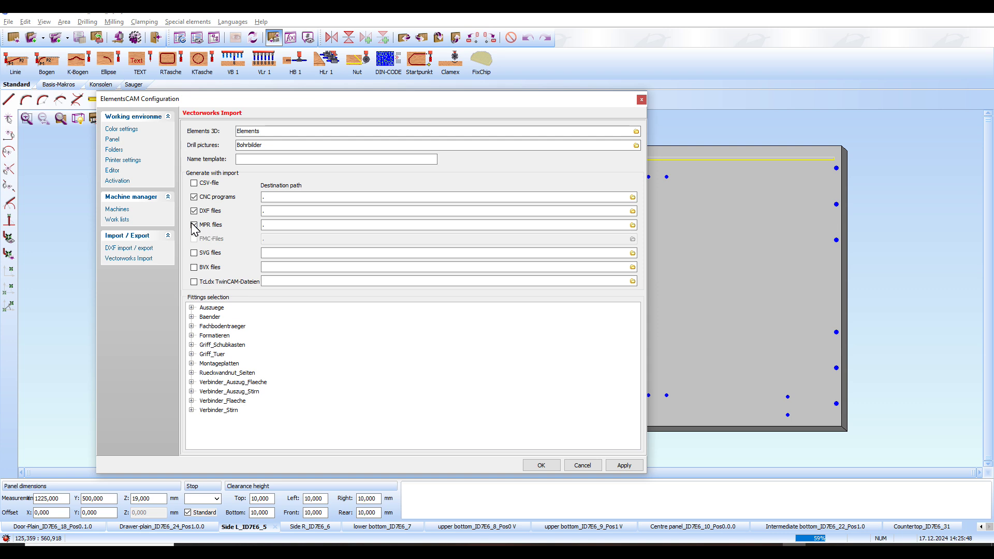
{"action": "left_click", "coordinate": [582, 466]}
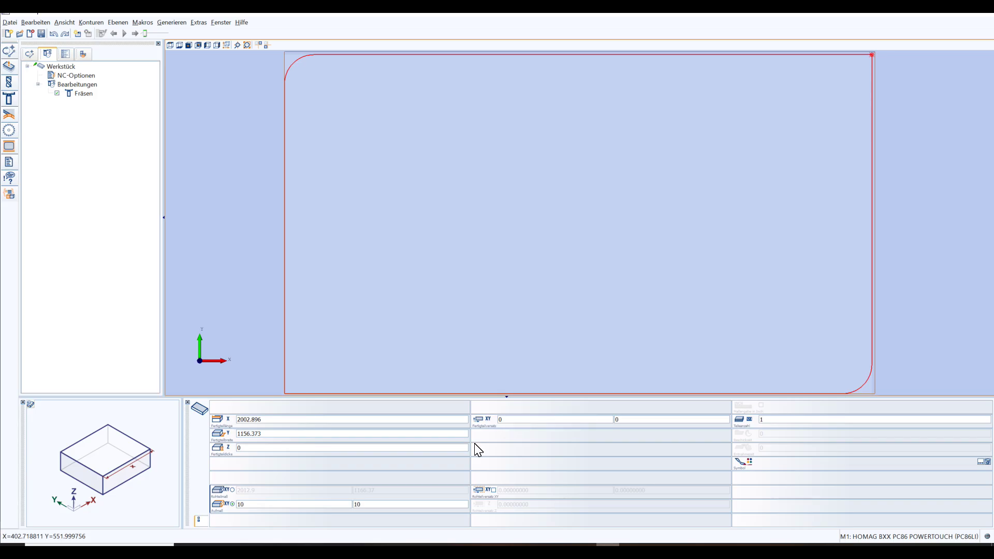
Switch to woodWOP and browse to the exported Cabinet 1 folder in the export CAM directory for opening a program.
{"action": "left_click", "coordinate": [19, 34]}
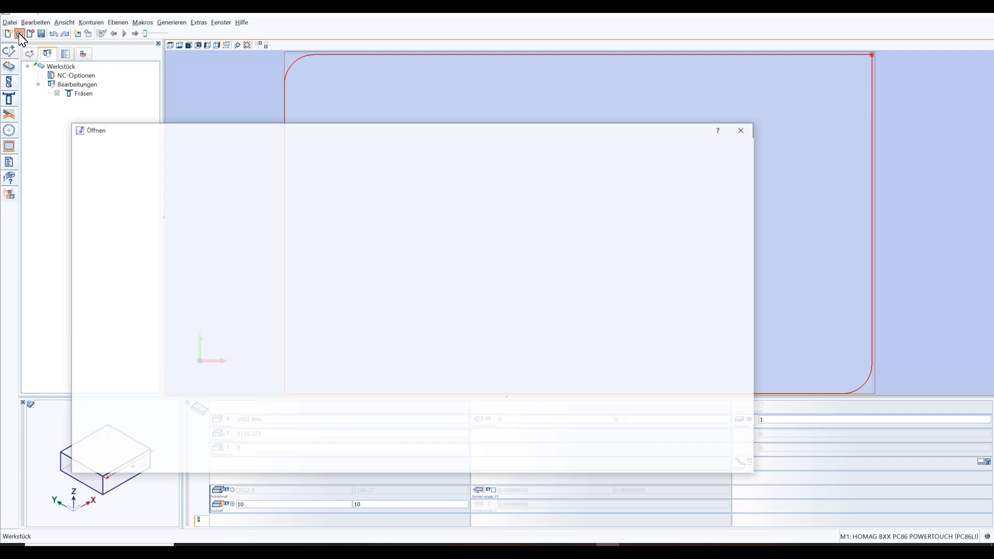
{"action": "left_click", "coordinate": [413, 145]}
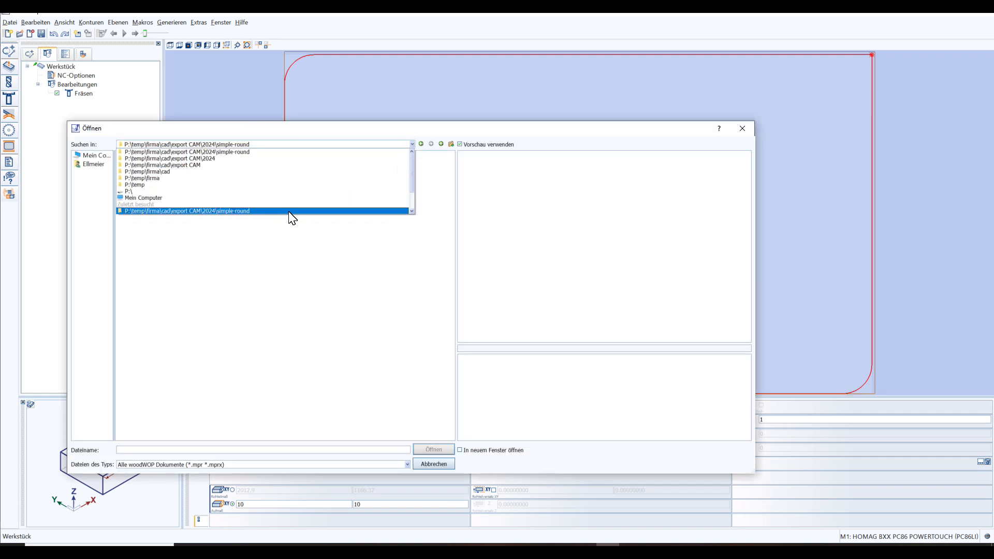
{"action": "left_click", "coordinate": [251, 211]}
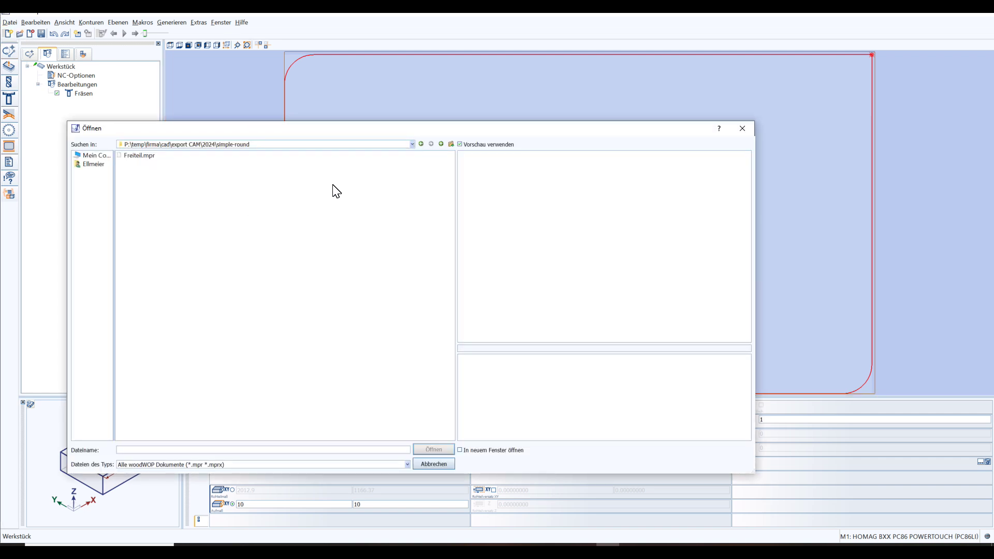
{"action": "left_click", "coordinate": [442, 145]}
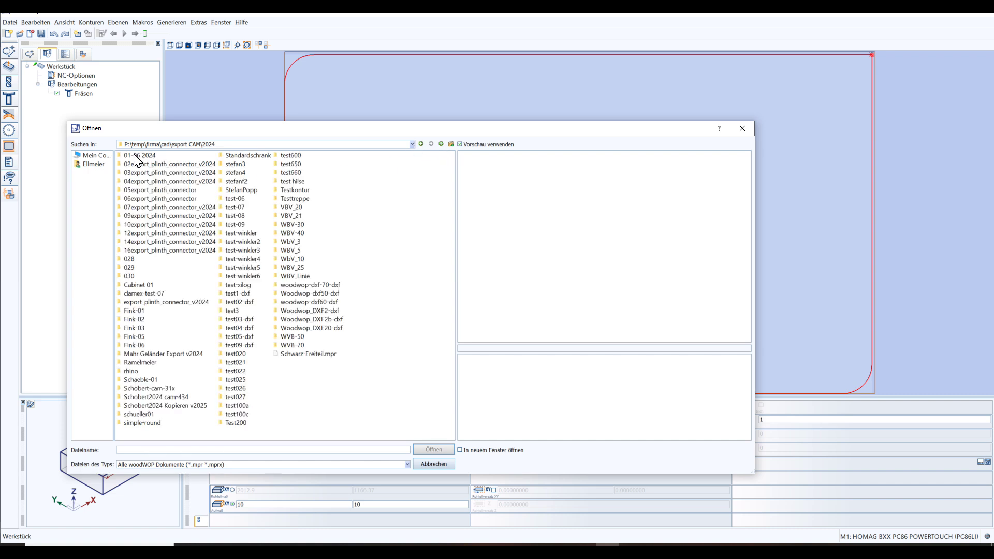
{"action": "left_click", "coordinate": [441, 144]}
{"action": "left_click", "coordinate": [134, 176]}
{"action": "double_click", "coordinate": [134, 177]}
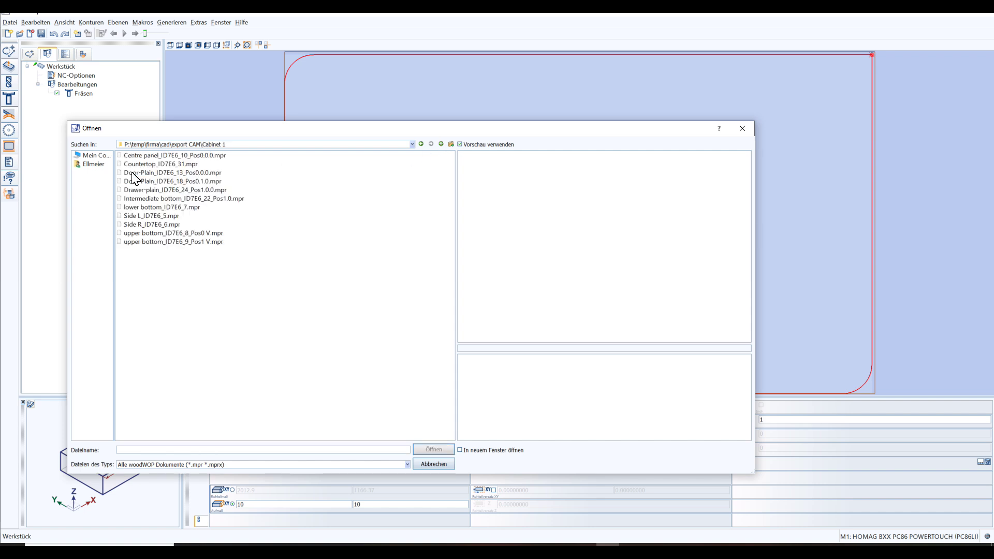
Preview the Side L_ID7E6_5.mpr and Door-Plain_ID7E6_13_Pos0.0.0.mpr programs and open Countertop_ID7E6_31.mpr.
{"action": "left_click", "coordinate": [142, 217]}
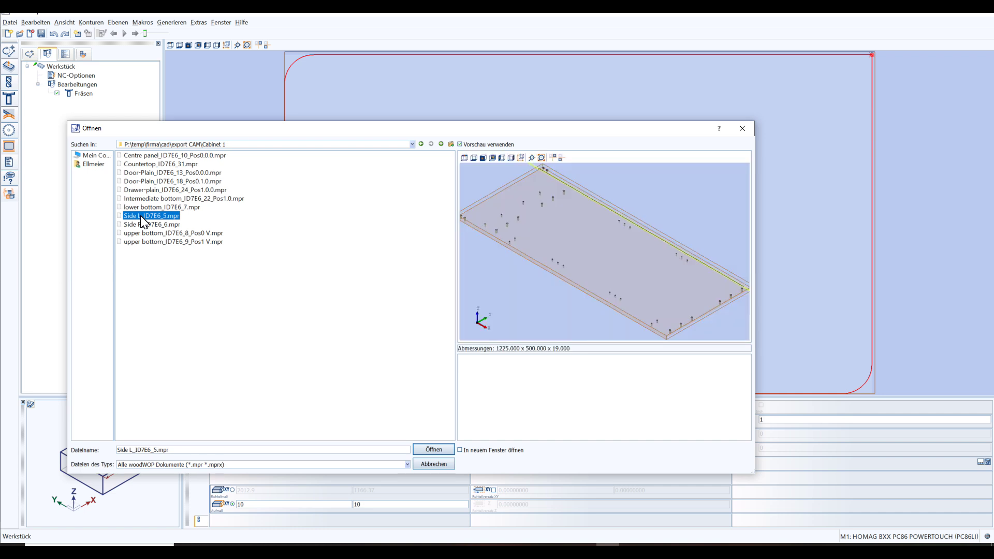
{"action": "left_click", "coordinate": [152, 174]}
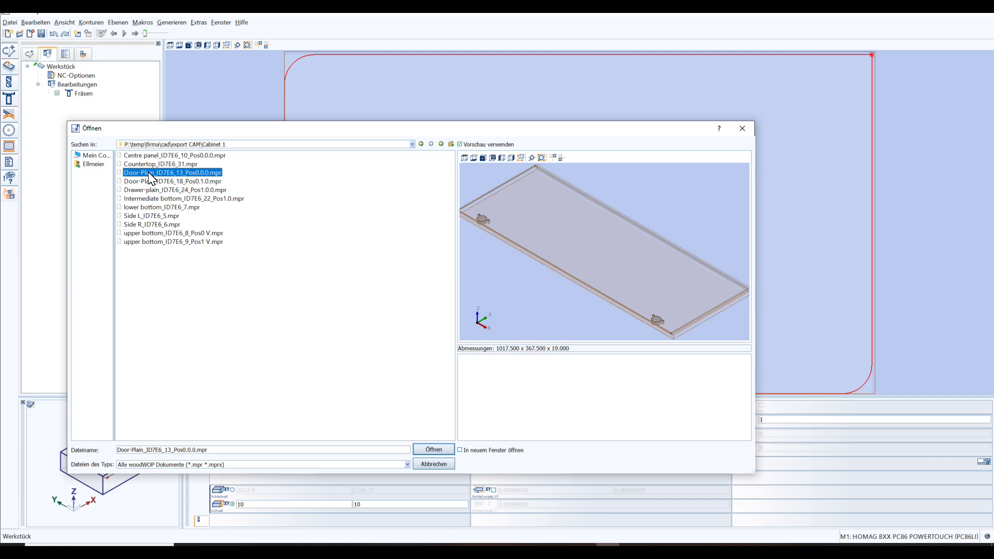
{"action": "left_click", "coordinate": [158, 164]}
{"action": "left_click", "coordinate": [434, 450]}
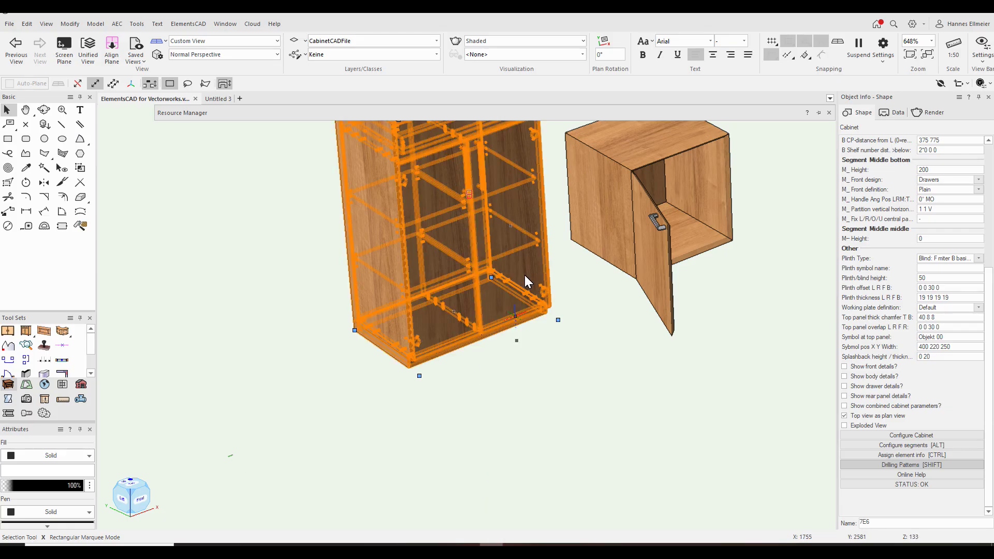
Switch back to Vectorworks and create the ElementsCAD parts list for the tall cabinet as both a file and a worksheet.
{"action": "key", "text": "h"}
{"action": "left_click_drag", "start_coordinate": [588, 271], "coordinate": [583, 376]}
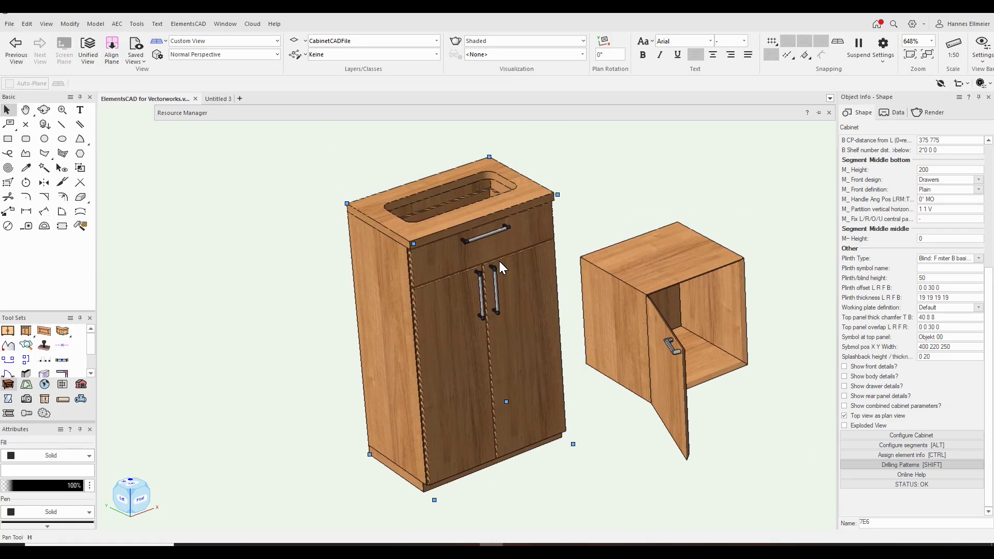
{"action": "key", "text": "x"}
{"action": "left_click", "coordinate": [204, 25]}
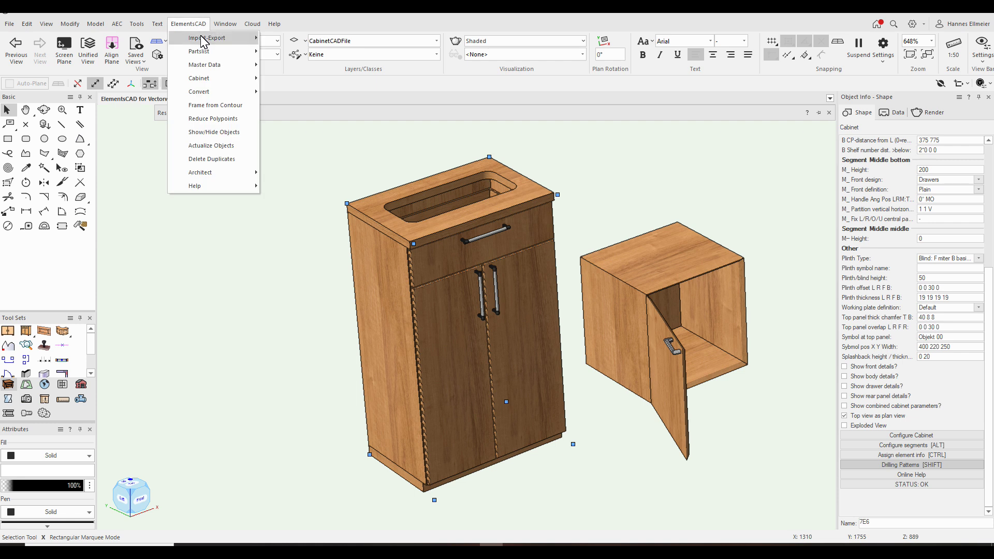
{"action": "mouse_move", "coordinate": [202, 38]}
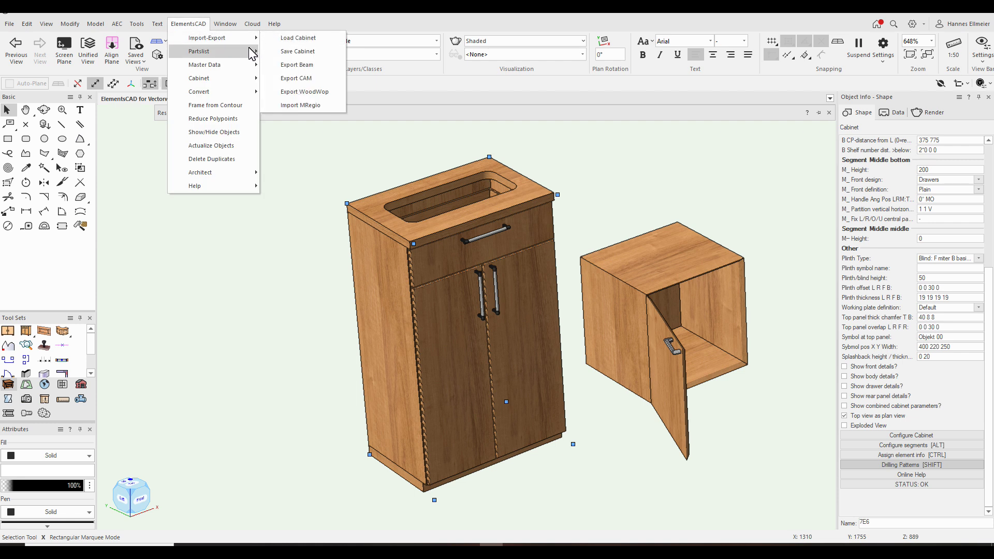
{"action": "mouse_move", "coordinate": [246, 56]}
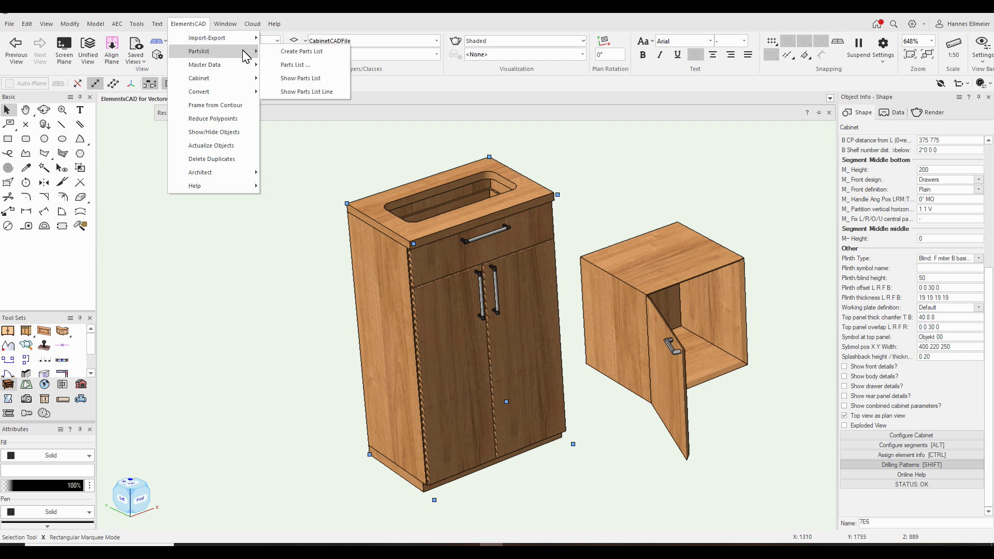
{"action": "left_click", "coordinate": [290, 51]}
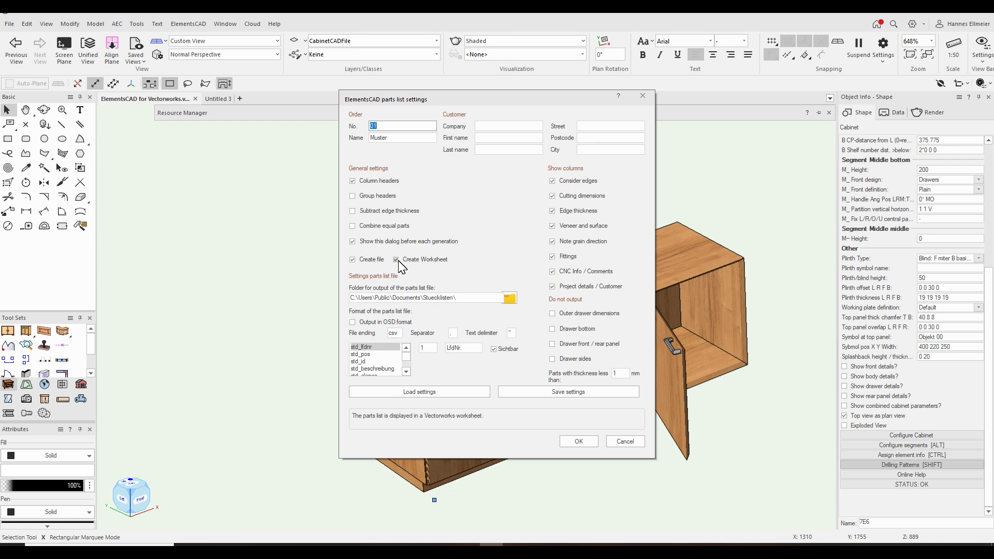
{"action": "left_click", "coordinate": [590, 447]}
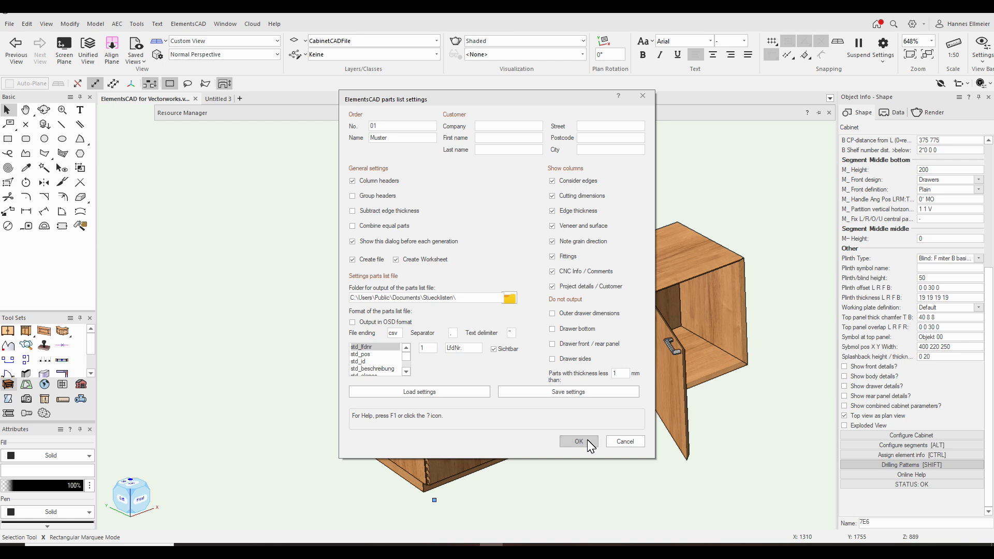
{"action": "left_click", "coordinate": [501, 305]}
{"action": "left_click", "coordinate": [500, 304]}
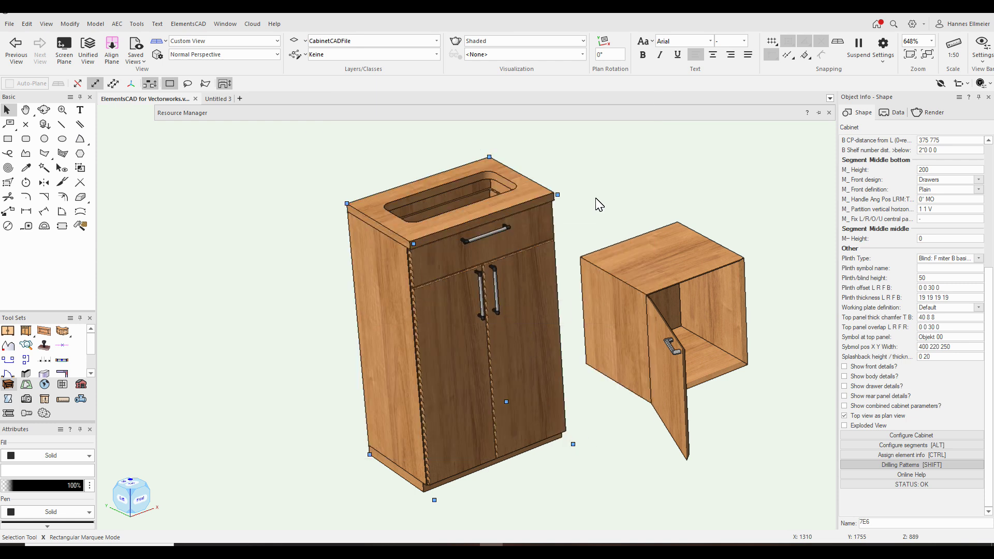